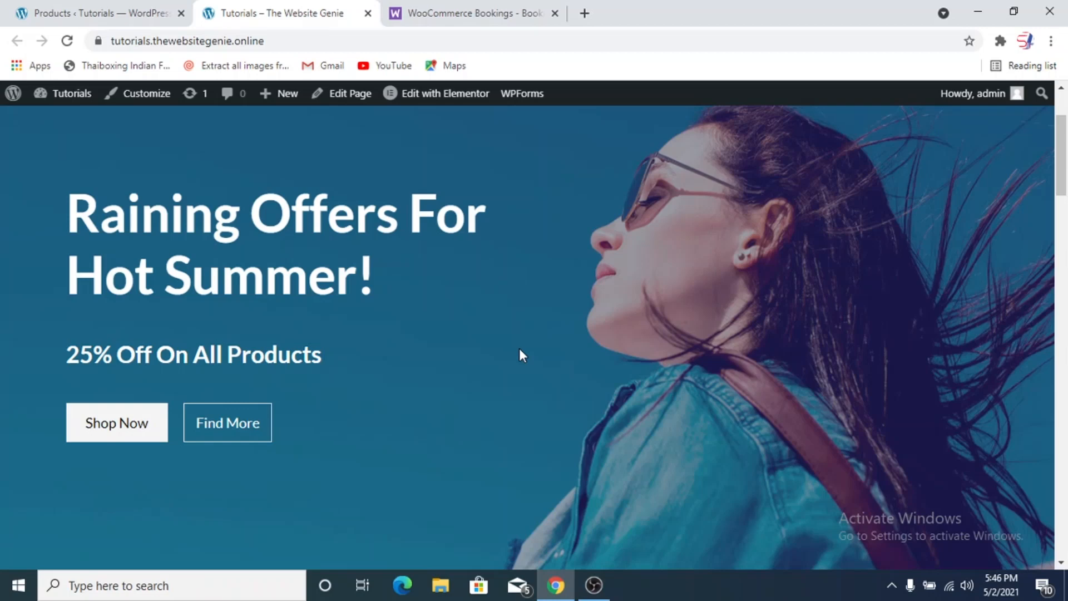
# Examine the Featured Products section on the store's home page.
pyautogui.scroll(-15, 520, 349)
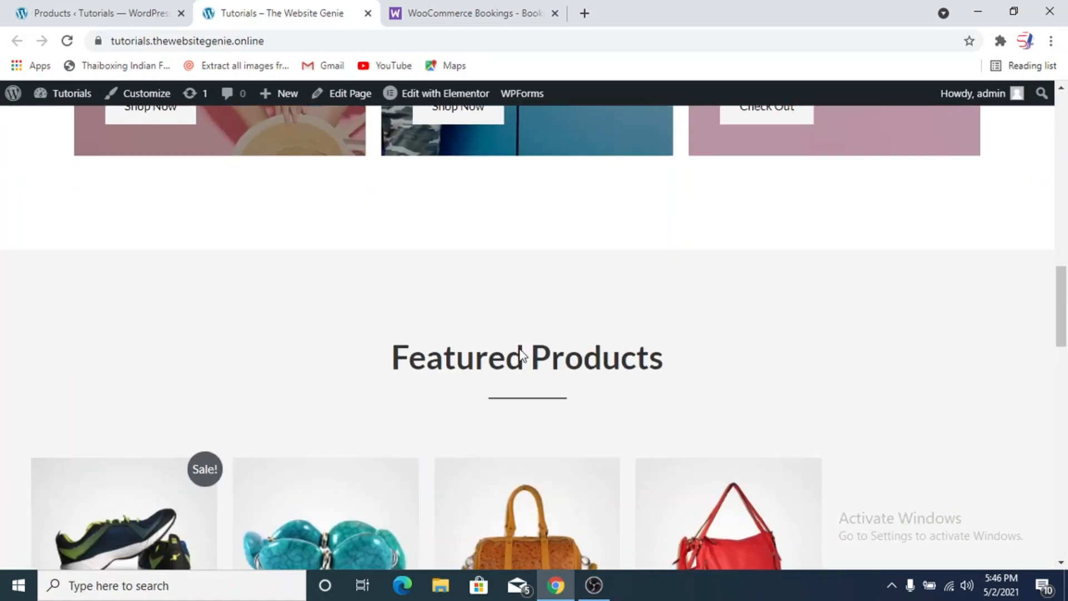
pyautogui.scroll(-5, 521, 356)
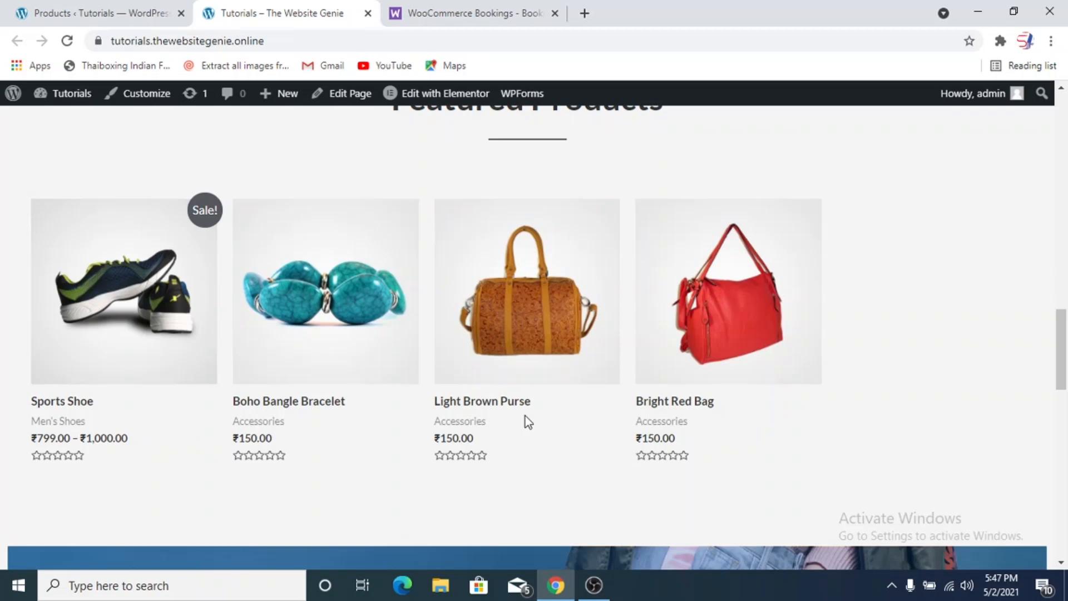
# Load woocommerce.org in the browser tab that holds the WooCommerce Bookings page.
pyautogui.click(467, 14)
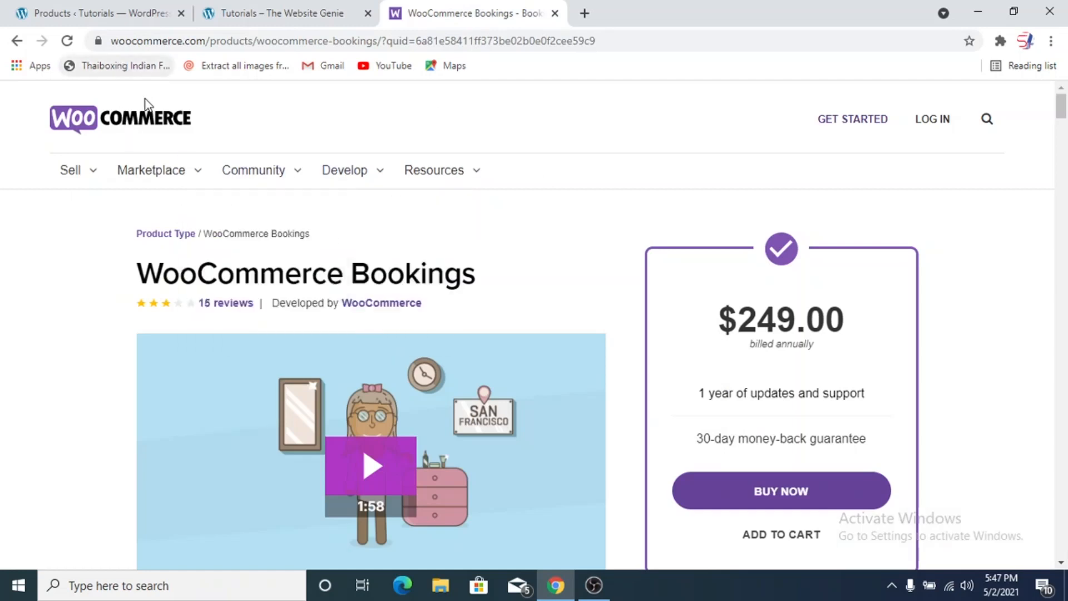
pyautogui.click(157, 43)
pyautogui.write('woo')
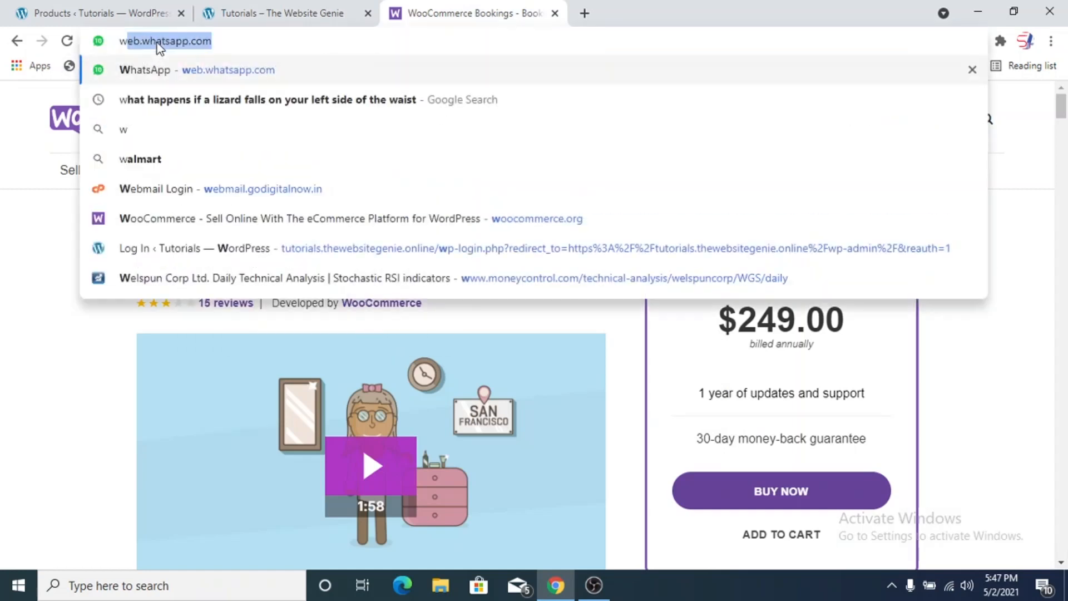
pyautogui.press('Right')
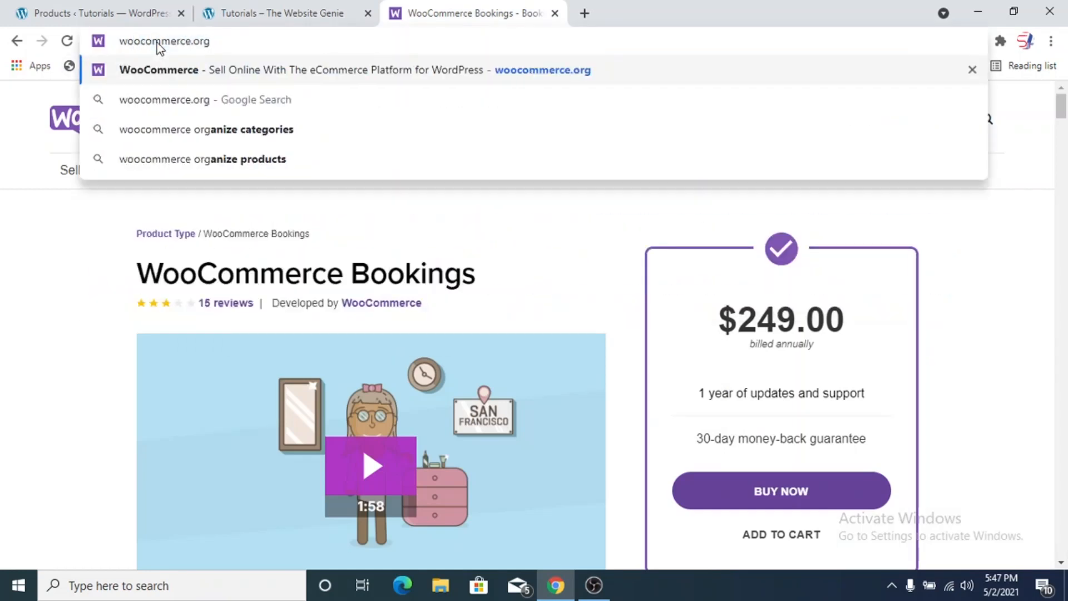
pyautogui.press('Return')
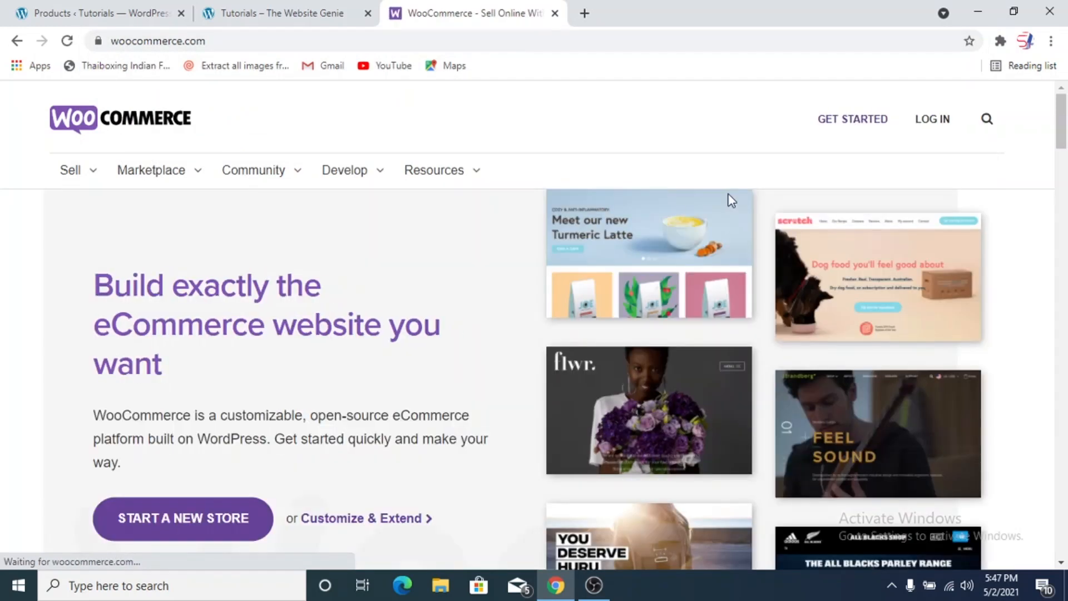
# Search the WooCommerce site for "bookings" and open the WooCommerce Bookings extension page.
pyautogui.click(985, 124)
pyautogui.write('bookings')
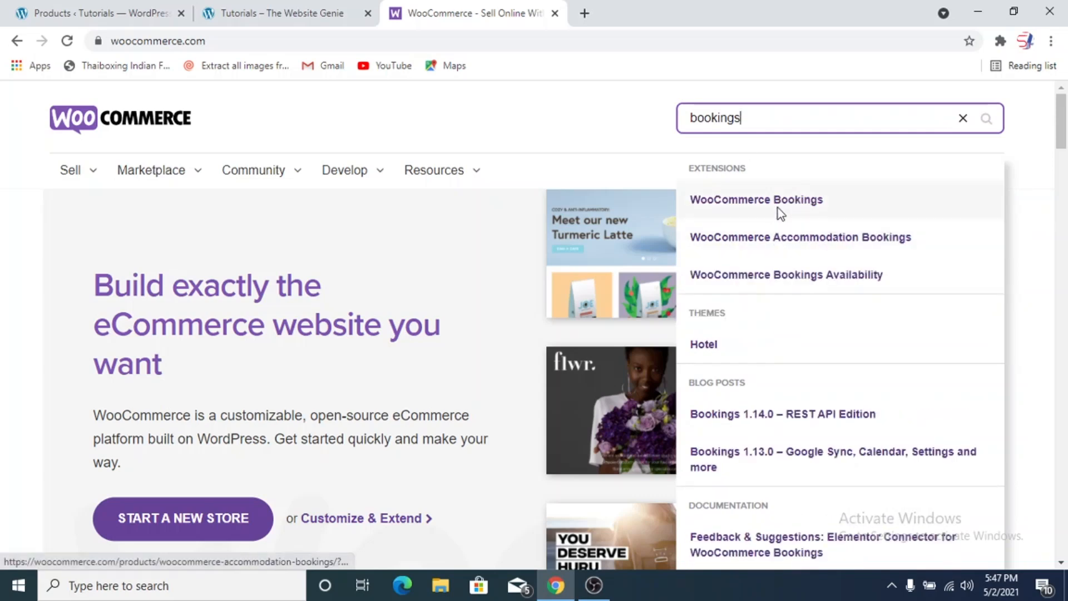
pyautogui.click(808, 206)
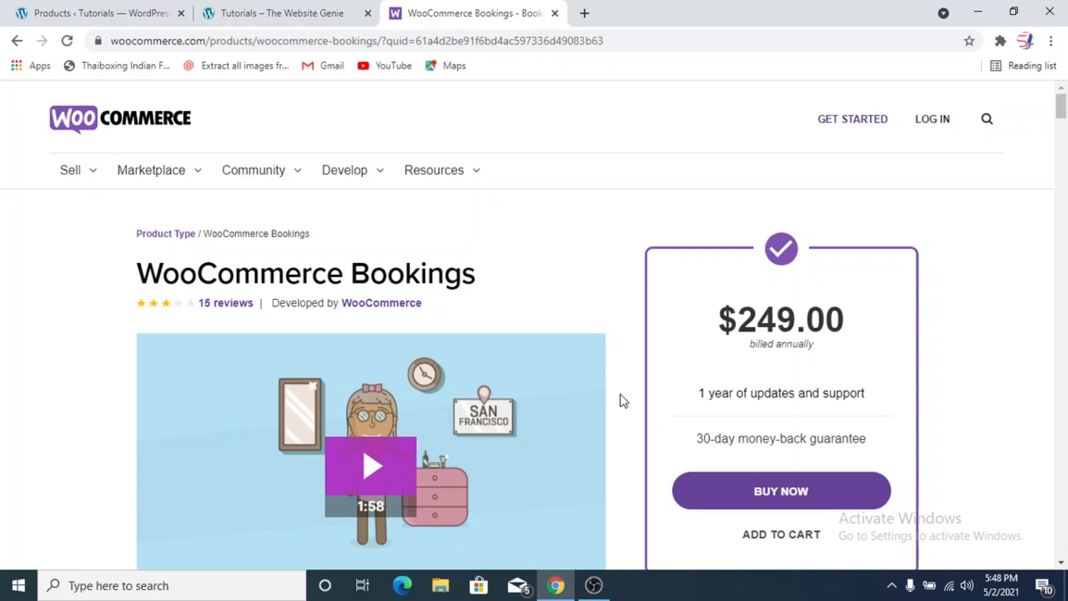
# Close the WooCommerce Bookings page and go to the Add Plugins page of the WordPress admin.
pyautogui.click(556, 14)
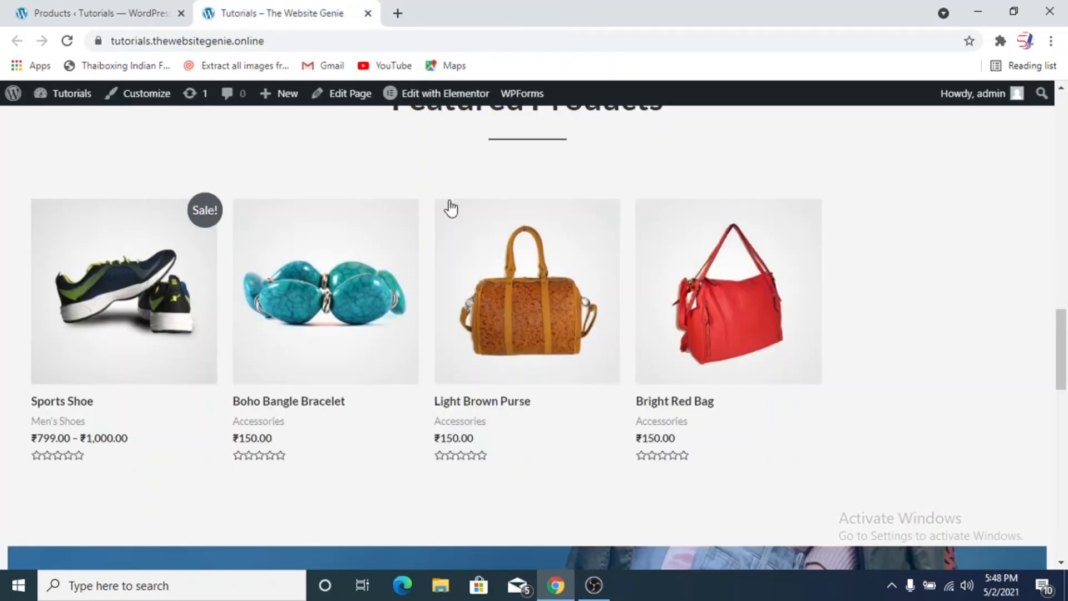
pyautogui.click(45, 17)
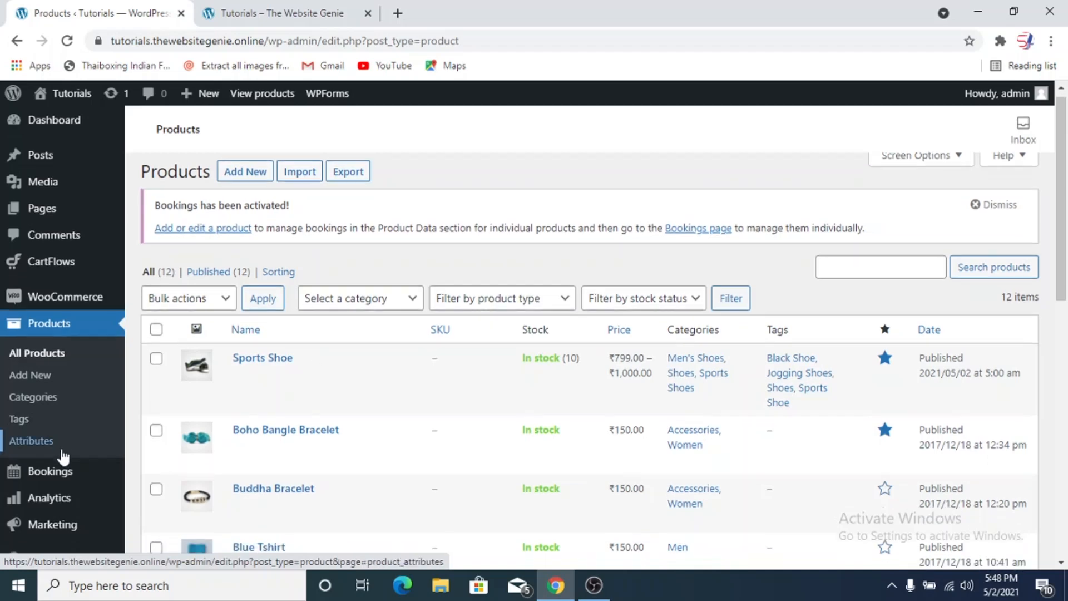
pyautogui.scroll(-5, 63, 451)
pyautogui.moveTo(61, 448)
pyautogui.click(186, 470)
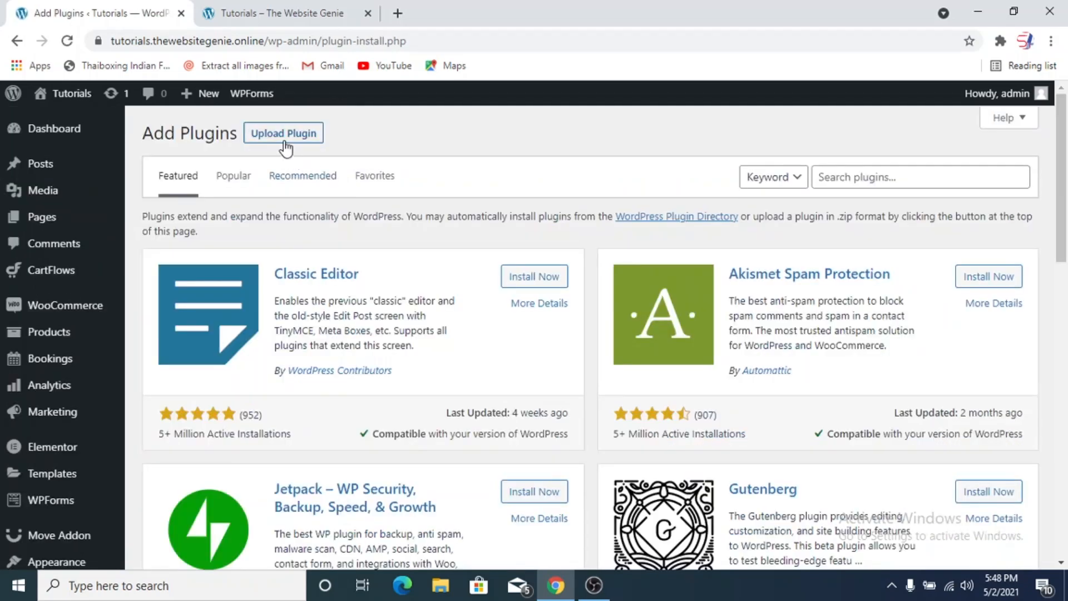
# Browse the plugin upload's zip files to locate woocommerce-bookings.zip, and leave without choosing a file.
pyautogui.click(284, 135)
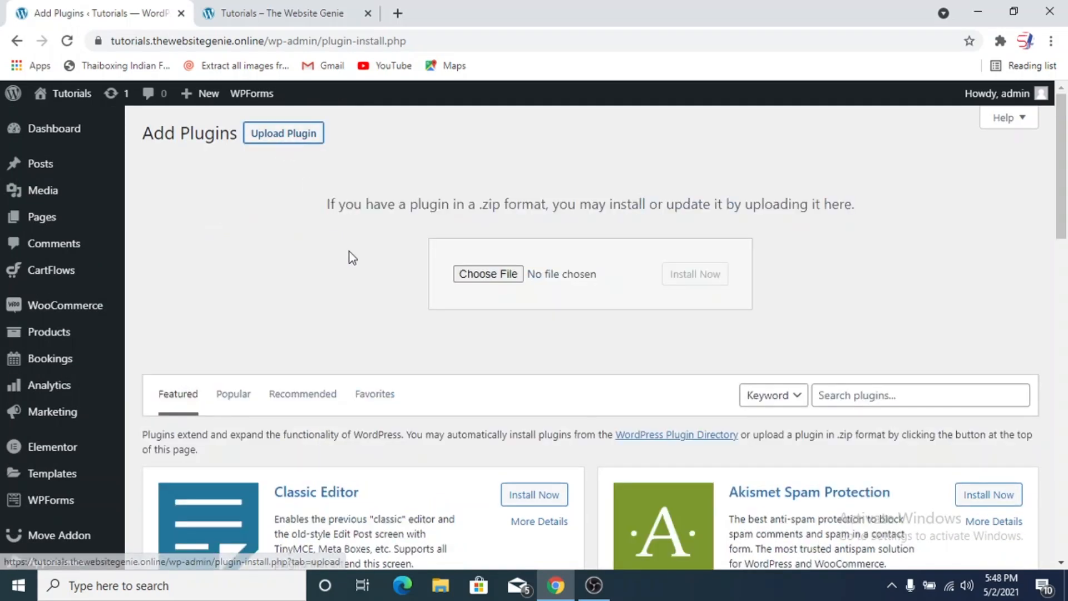
pyautogui.click(522, 272)
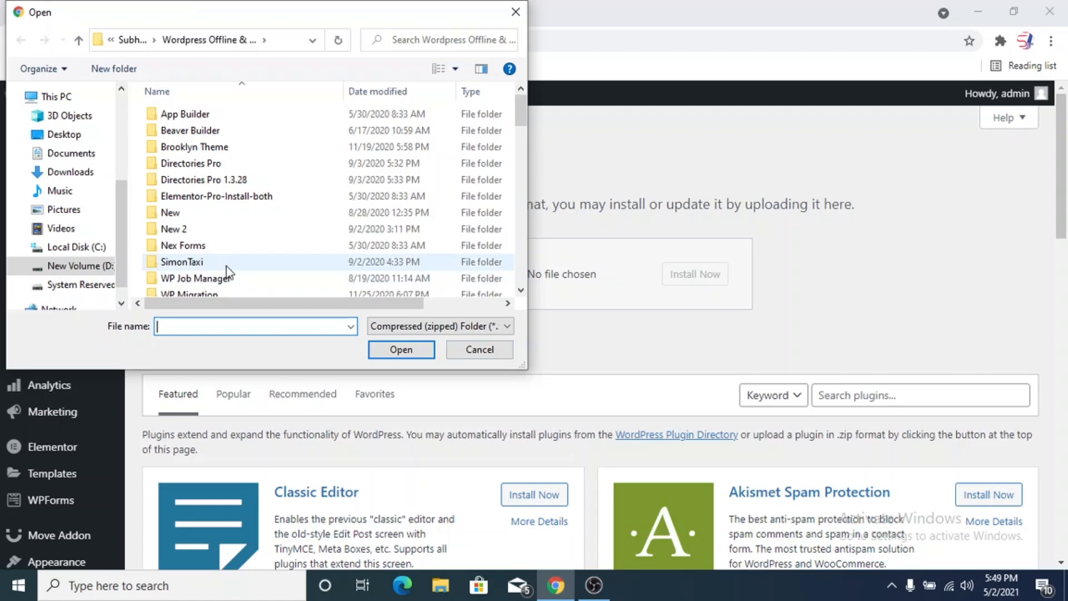
pyautogui.scroll(-3, 227, 245)
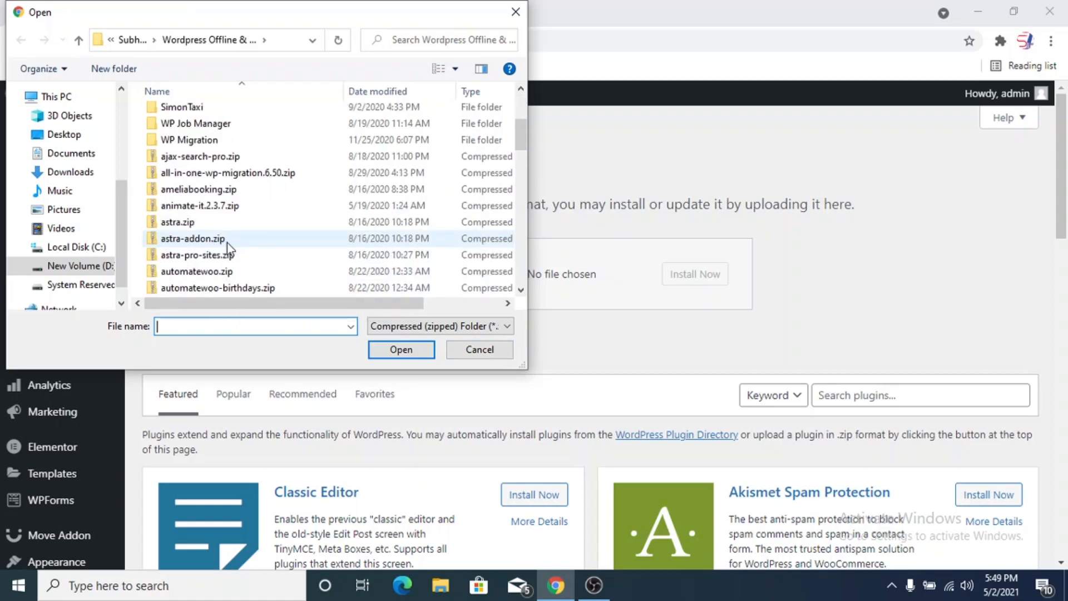
pyautogui.scroll(-3, 234, 267)
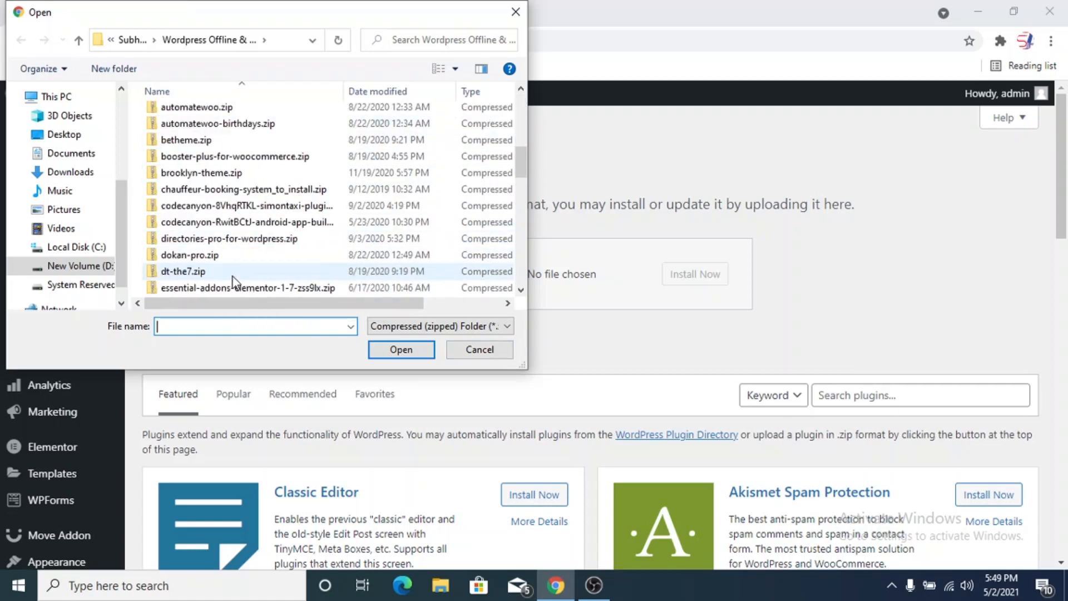
pyautogui.scroll(1, 233, 280)
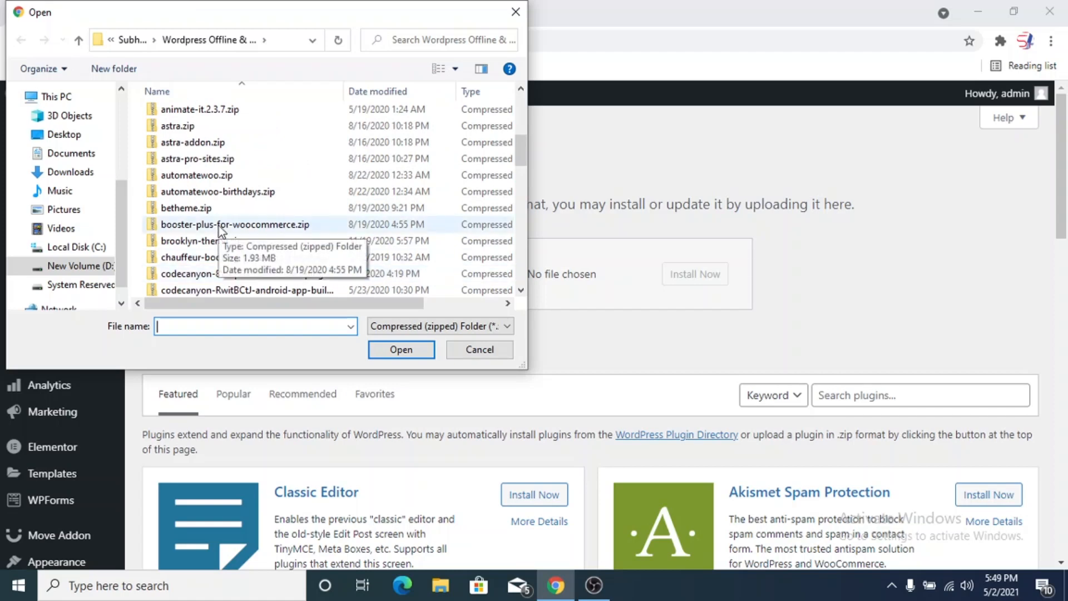
pyautogui.moveTo(521, 151); pyautogui.dragTo(520, 226)
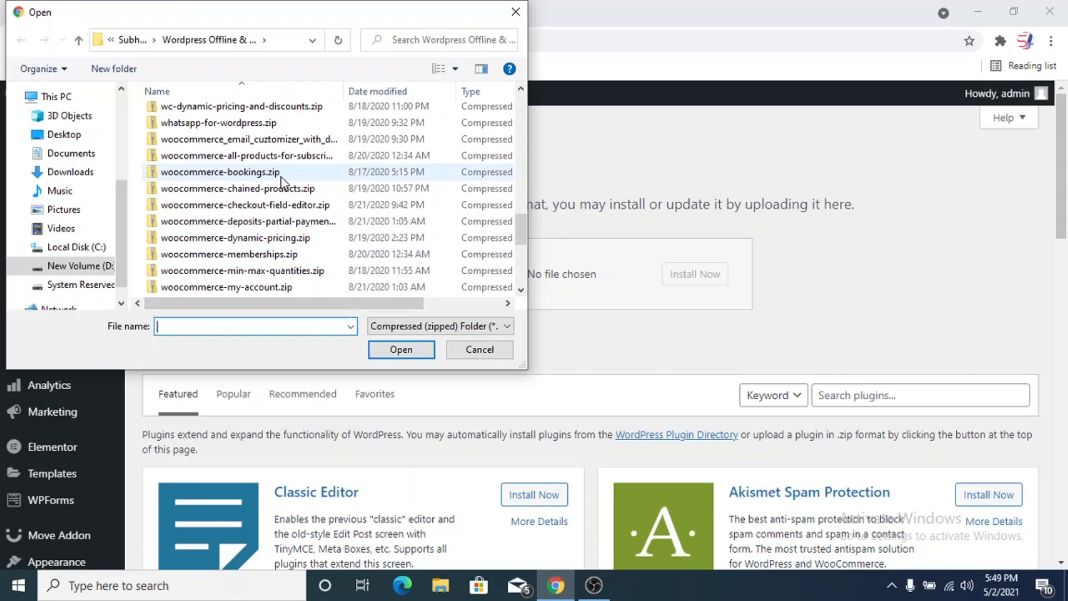
pyautogui.click(474, 348)
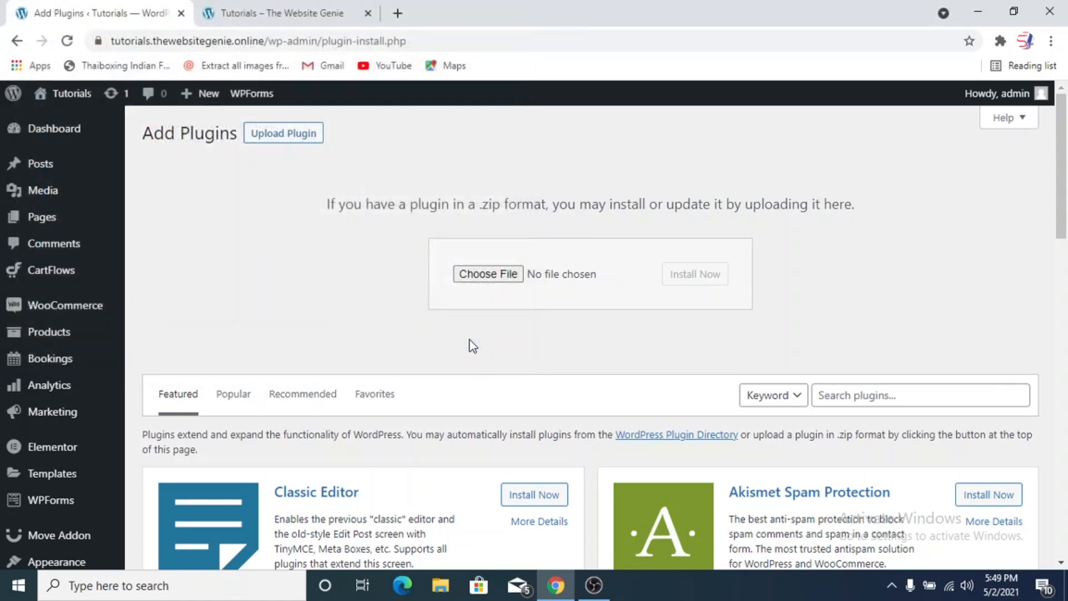
# Start a new WooCommerce product from the WordPress admin.
pyautogui.scroll(-2, 83, 500)
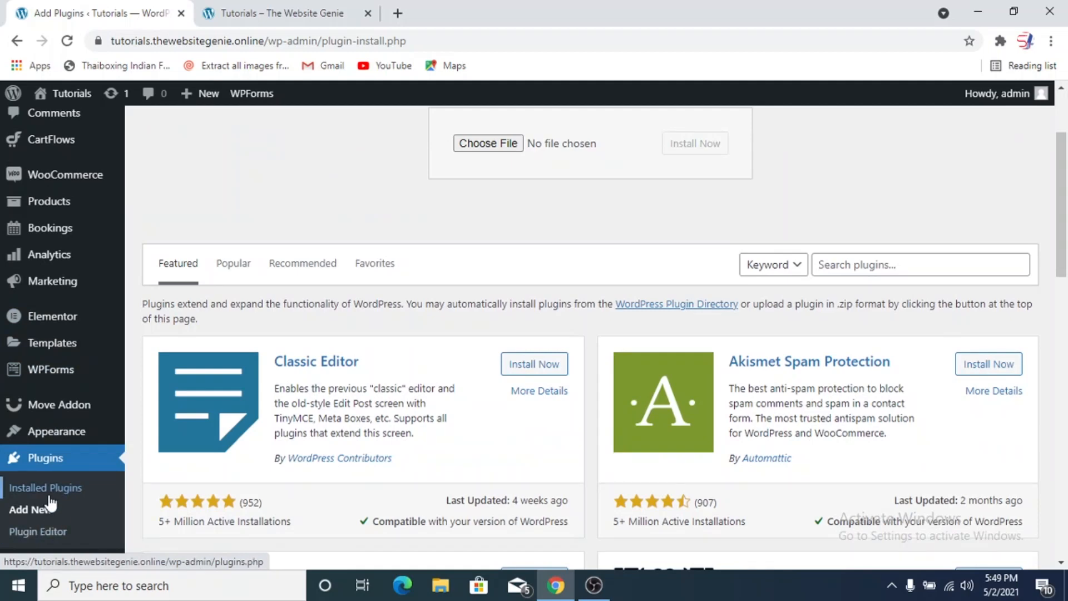
pyautogui.moveTo(61, 208)
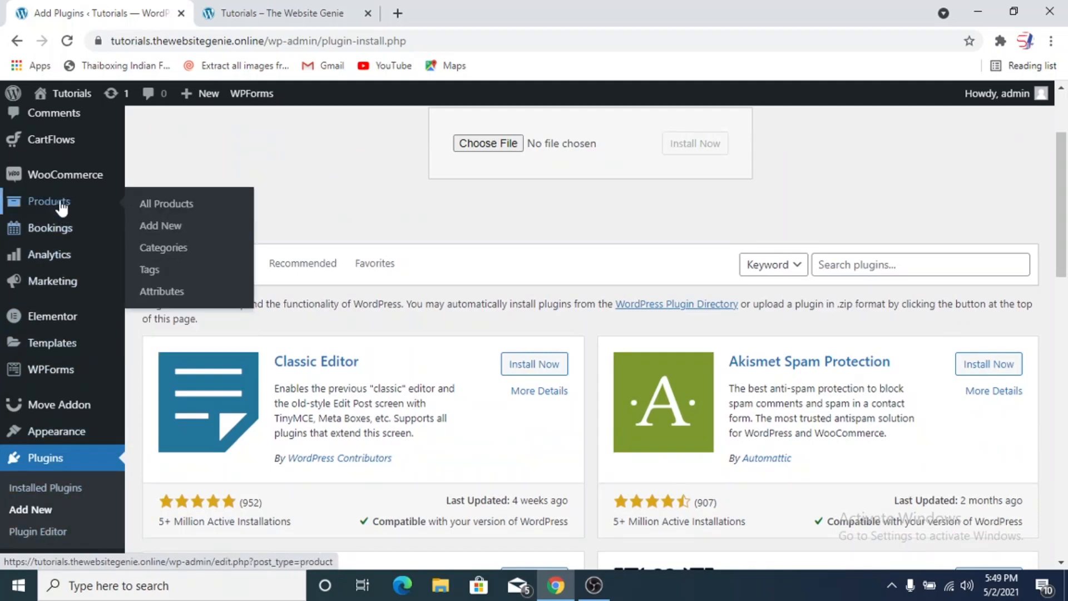
pyautogui.click(135, 224)
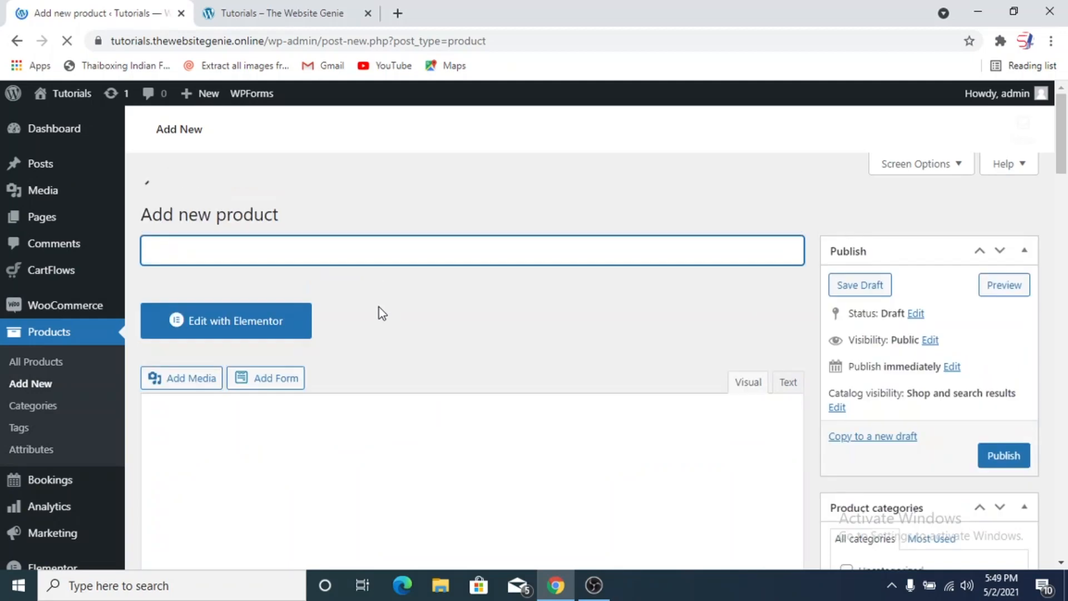
# Set the product data type to Bookable product and review its available booking settings.
pyautogui.scroll(-12, 379, 308)
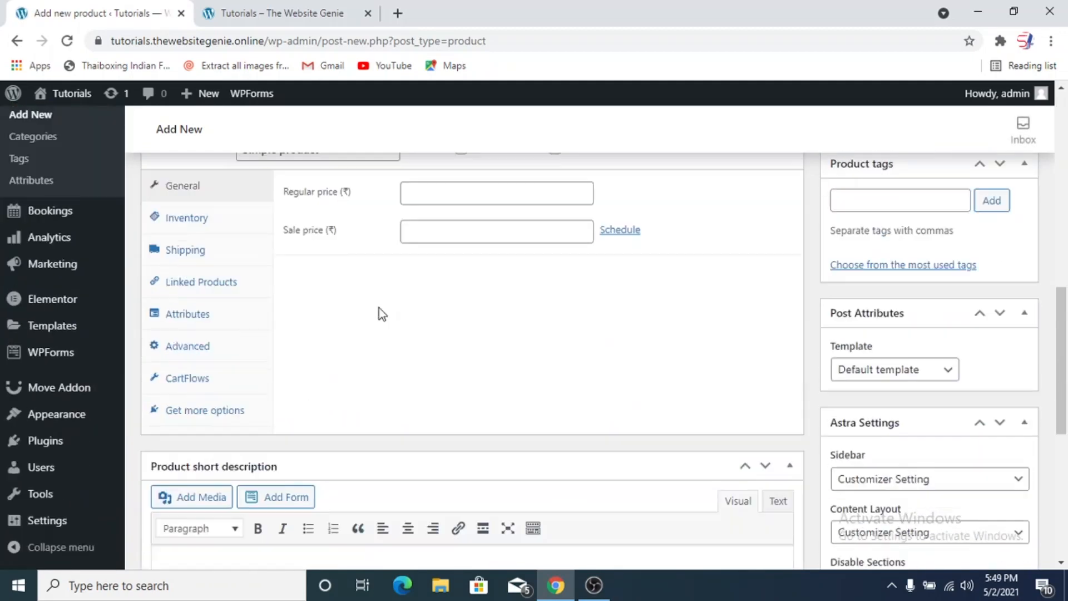
pyautogui.scroll(2, 340, 230)
pyautogui.click(336, 271)
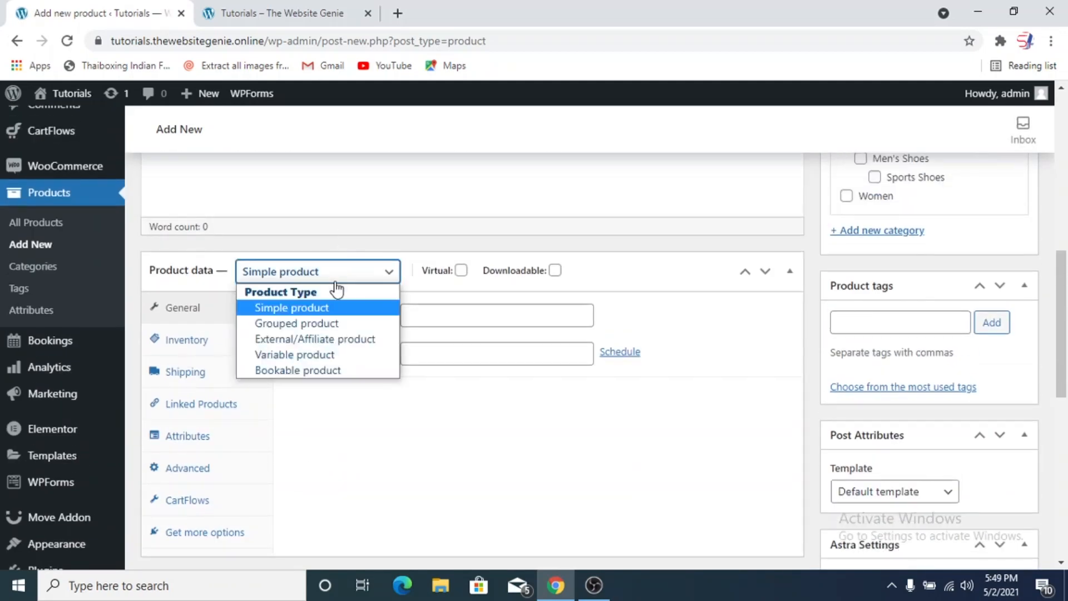
pyautogui.click(302, 369)
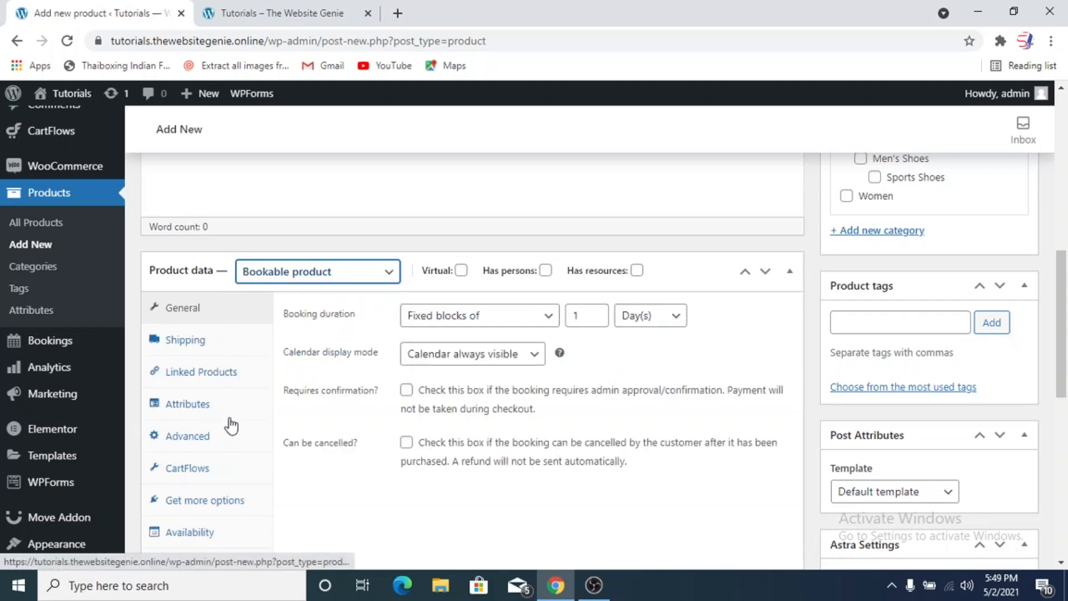
pyautogui.scroll(-2, 232, 424)
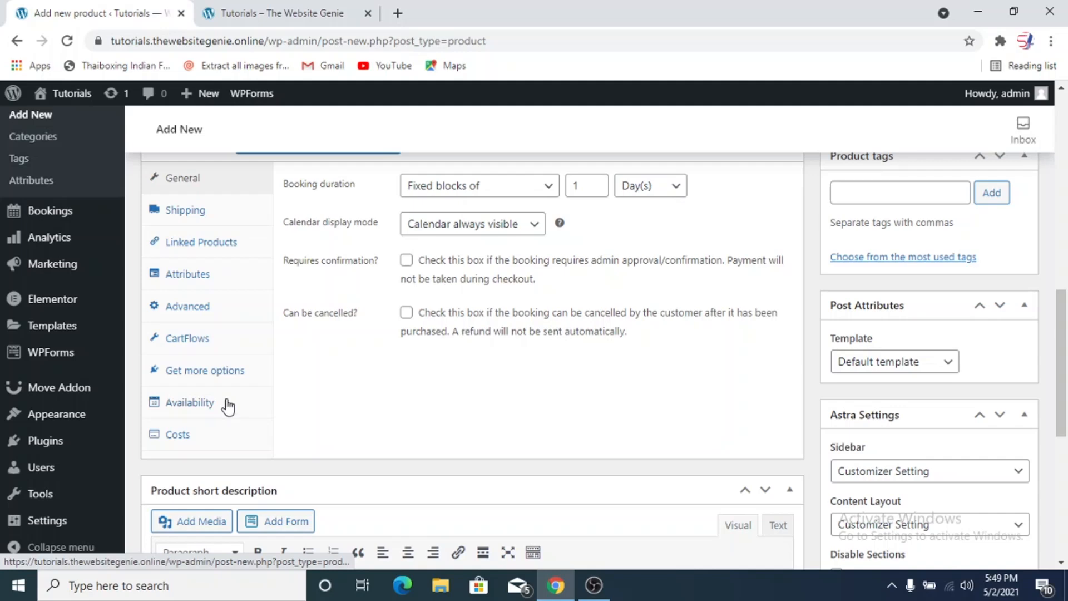
pyautogui.scroll(2, 341, 425)
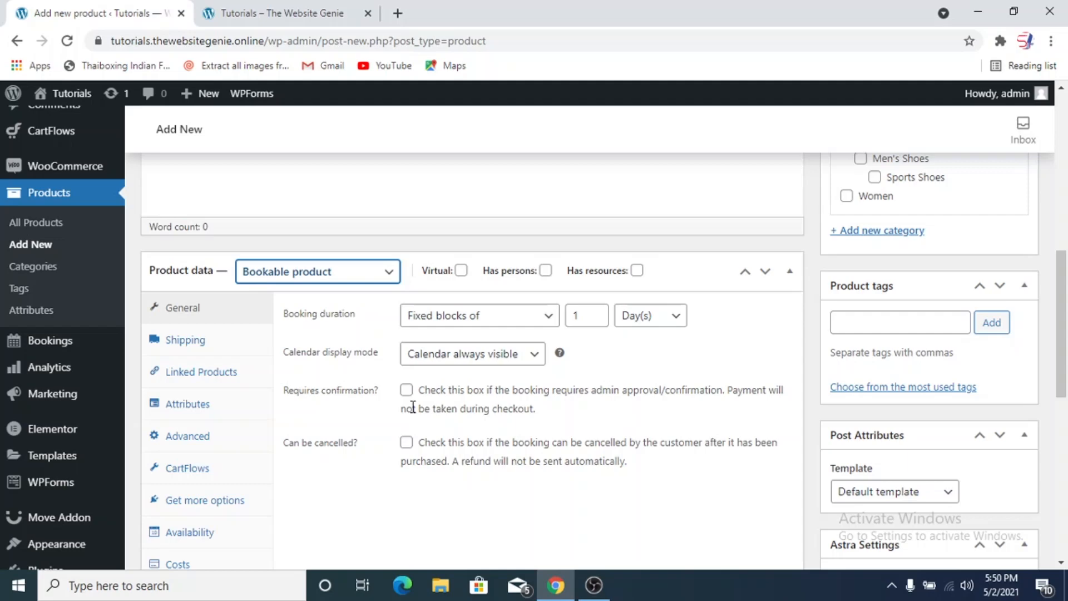
# Name the new product "Doctor".
pyautogui.scroll(8, 412, 406)
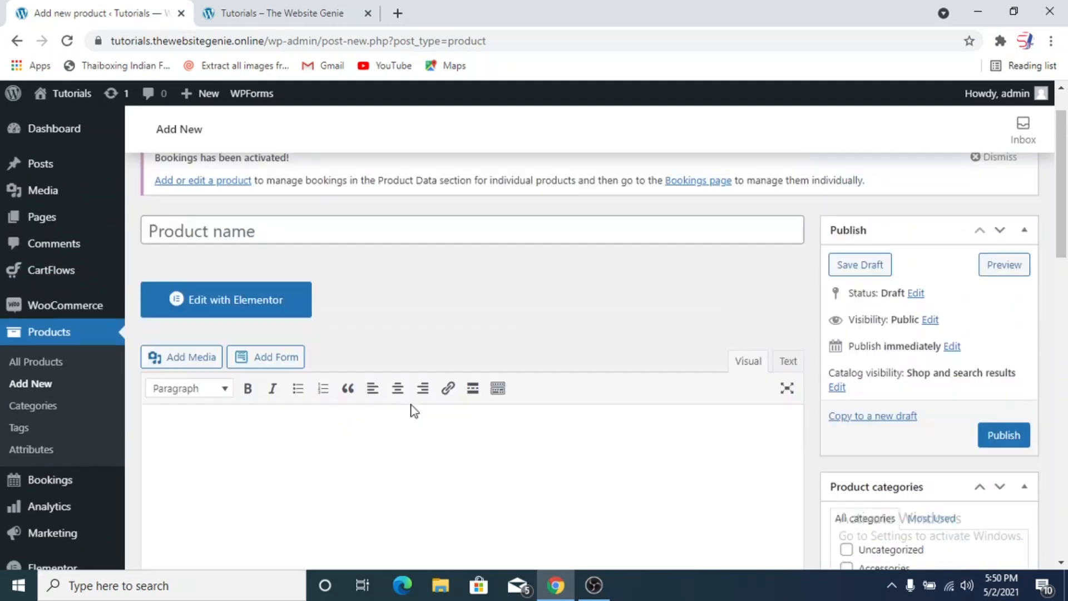
pyautogui.click(350, 288)
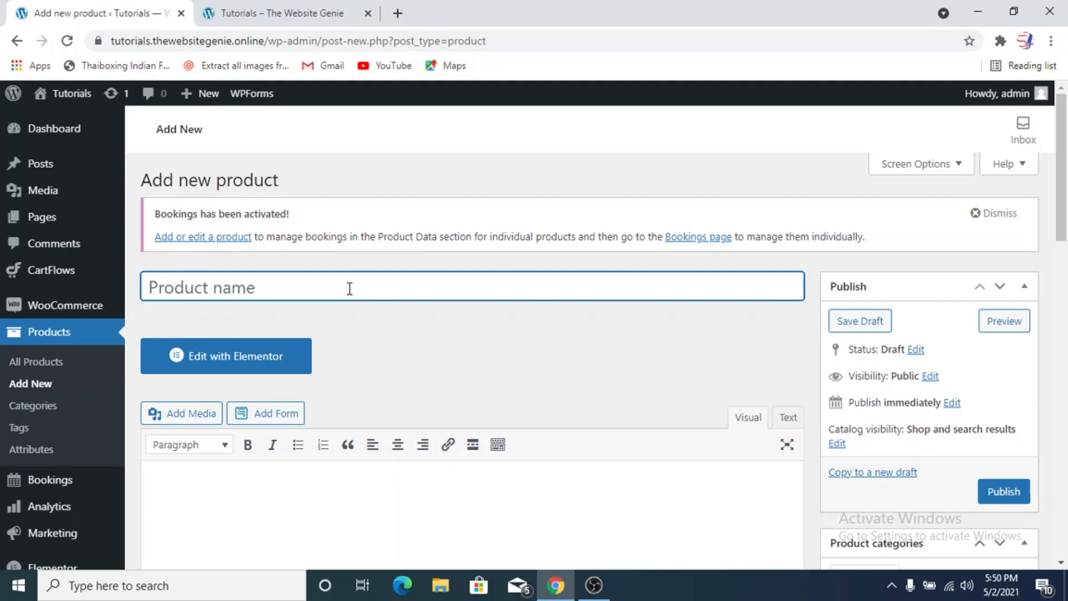
pyautogui.write('Doct')
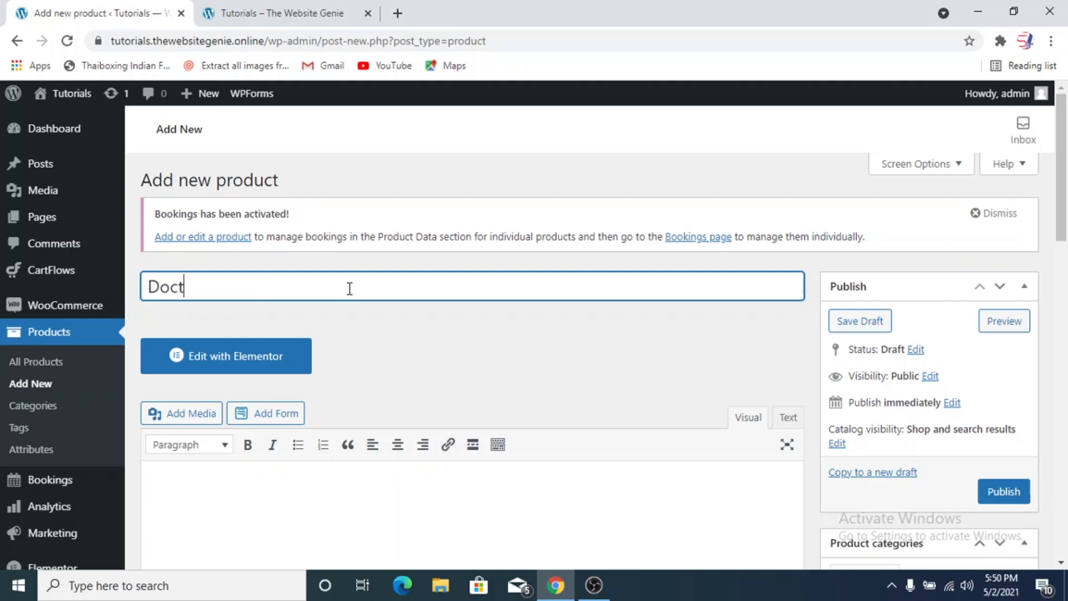
pyautogui.write('or')
# Fill the main product description with the placeholder text "Lorem Ipsum" repeated five times.
pyautogui.scroll(-2, 341, 301)
pyautogui.click(280, 365)
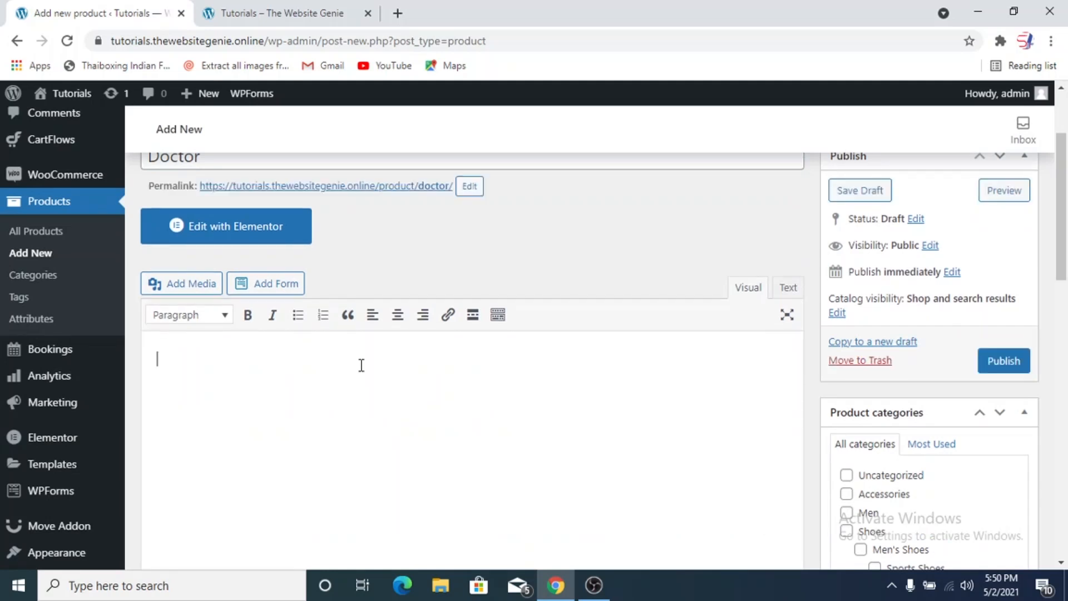
pyautogui.write('Lorem Ipsum')
pyautogui.hotkey('shift', 'Left')
pyautogui.hotkey('shift', 'Left')
pyautogui.hotkey('shift', 'Left')
pyautogui.hotkey('shift', 'Left')
pyautogui.hotkey('shift', 'Left')
pyautogui.hotkey('shift', 'Left')
pyautogui.hotkey('shift', 'Left')
pyautogui.hotkey('shift', 'Left')
pyautogui.hotkey('shift', 'Left')
pyautogui.hotkey('shift', 'Left')
pyautogui.press('Home')
pyautogui.hotkey('shift', 'Right')
pyautogui.hotkey('shift', 'Right')
pyautogui.hotkey('shift', 'Right')
pyautogui.hotkey('shift', 'Right')
pyautogui.hotkey('shift', 'Right')
pyautogui.hotkey('shift', 'Right')
pyautogui.hotkey('shift', 'Right')
pyautogui.hotkey('shift', 'Right')
pyautogui.hotkey('shift', 'Right')
pyautogui.hotkey('shift', 'Right')
pyautogui.hotkey('shift', 'Right')
pyautogui.hotkey('ctrl', 'c')
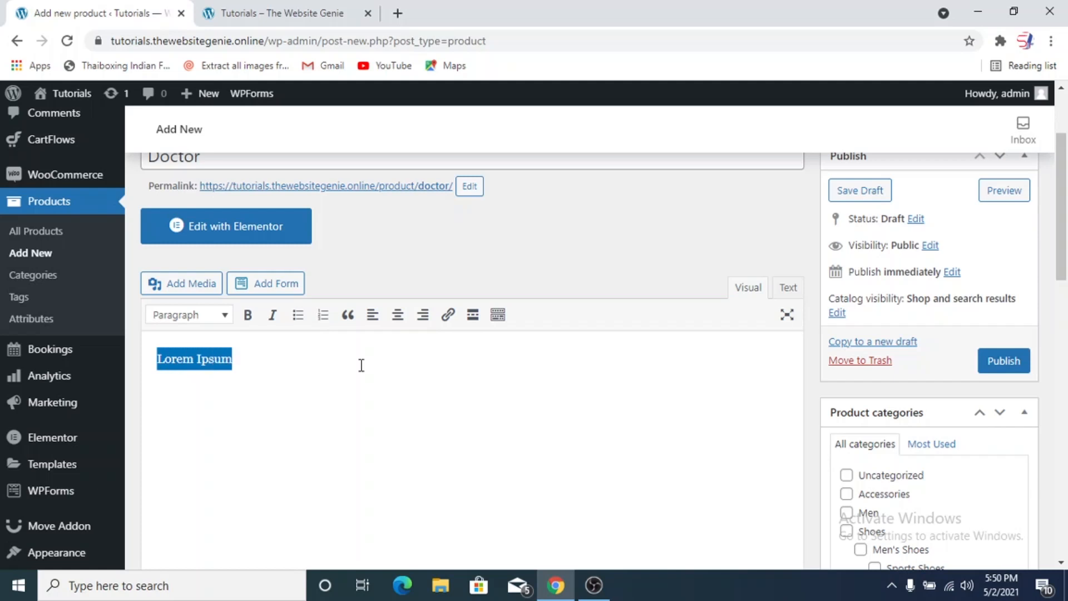
pyautogui.press('Right')
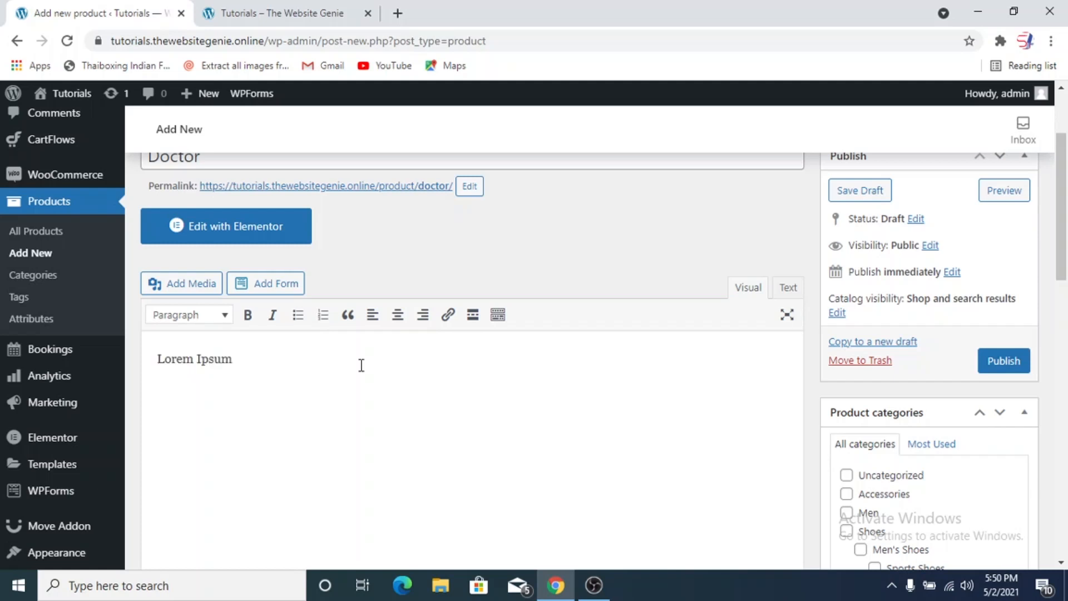
pyautogui.hotkey('ctrl', 'v')
pyautogui.hotkey('ctrl', 'v')
pyautogui.hotkey('ctrl', 'v')
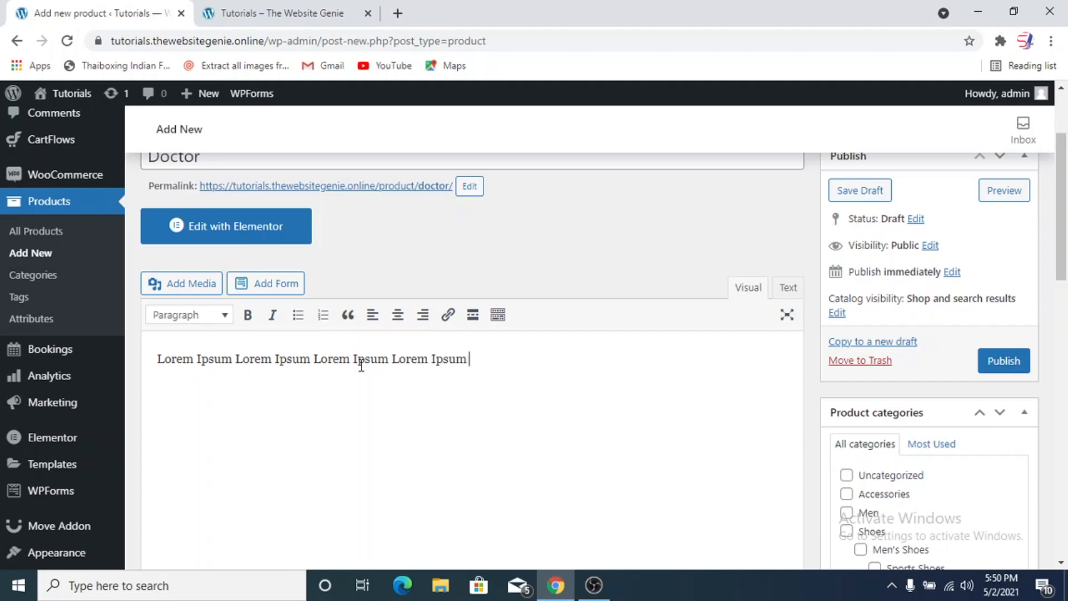
pyautogui.hotkey('ctrl', 'v')
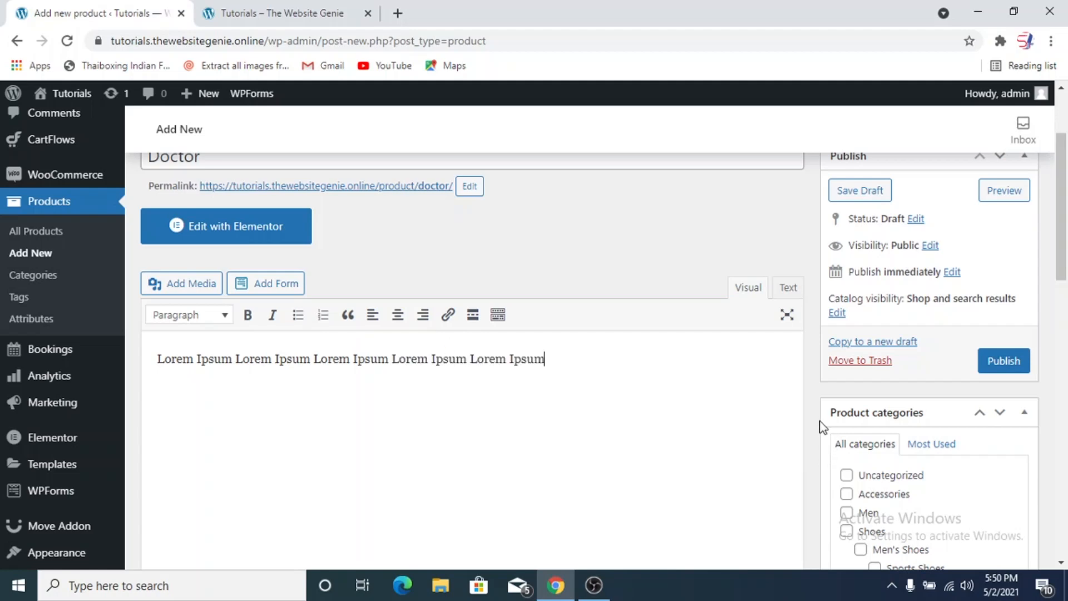
pyautogui.scroll(-7, 820, 425)
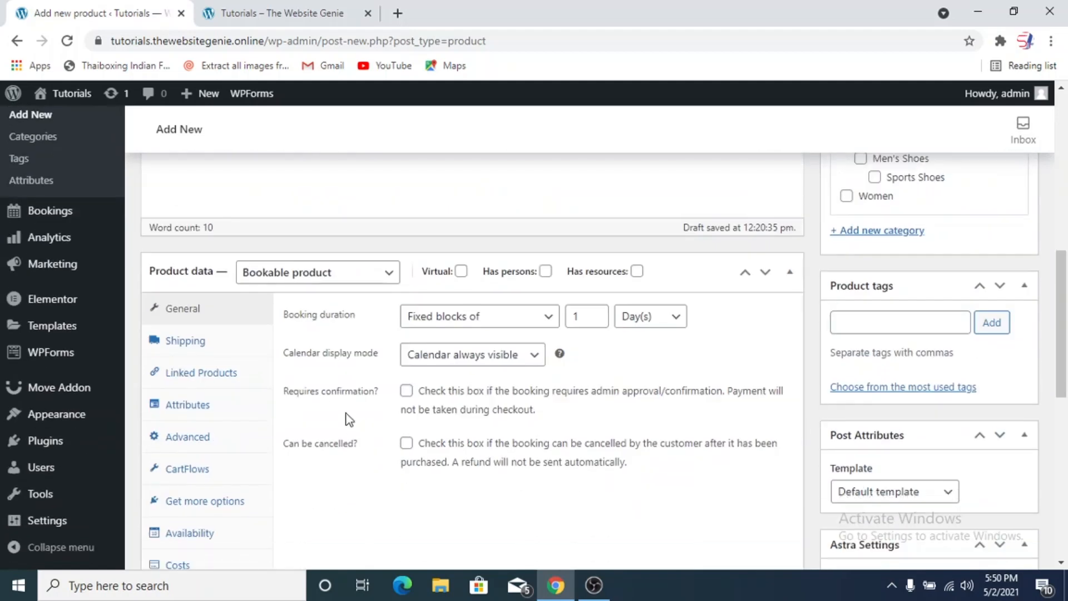
# Keep Bookable product as the product type and mark the product as virtual.
pyautogui.click(384, 272)
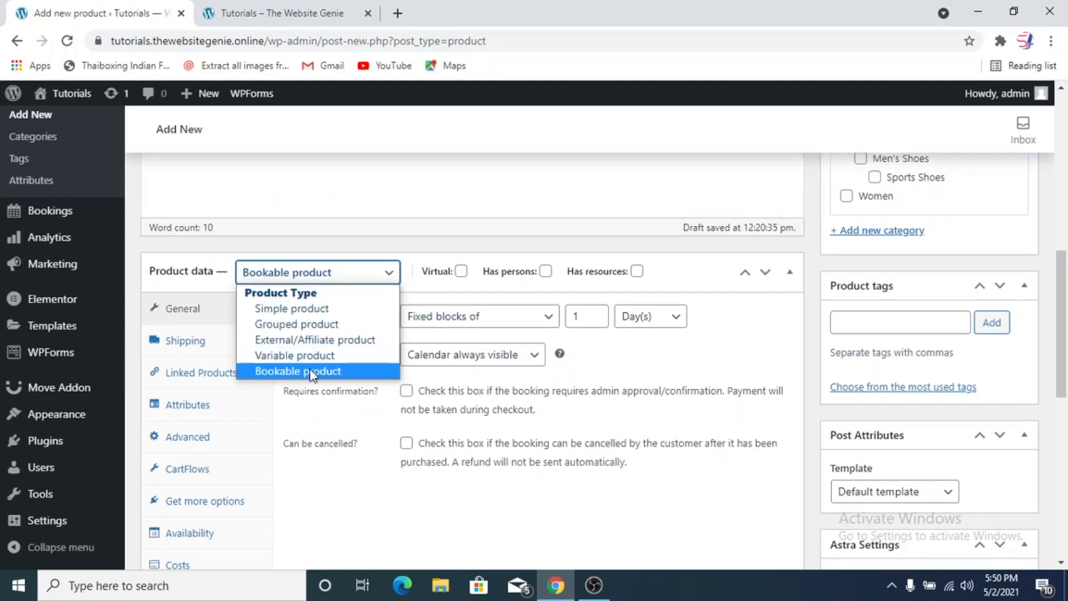
pyautogui.click(312, 371)
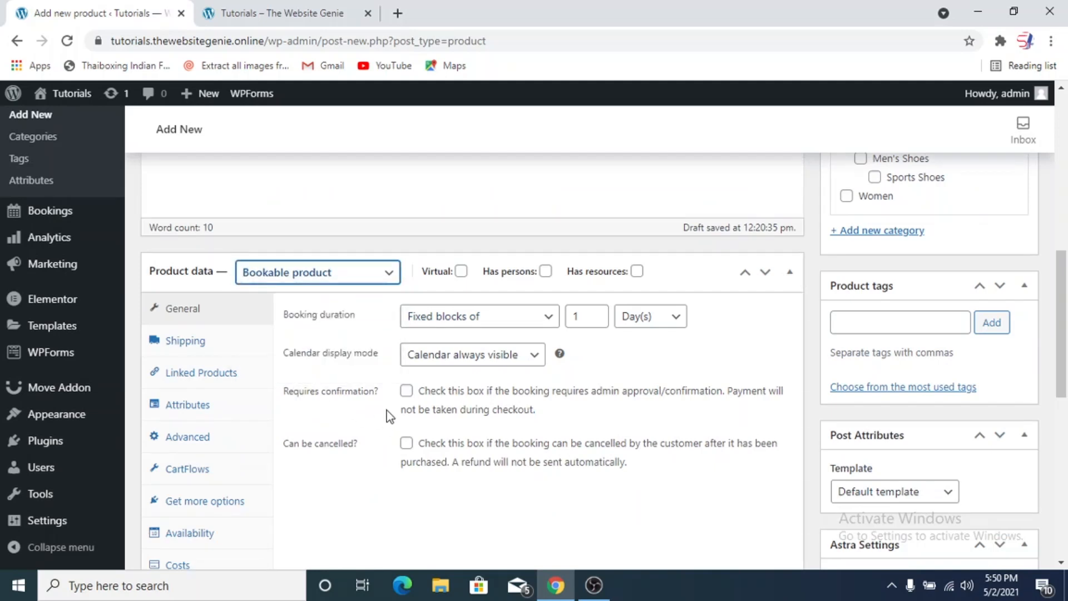
pyautogui.click(461, 272)
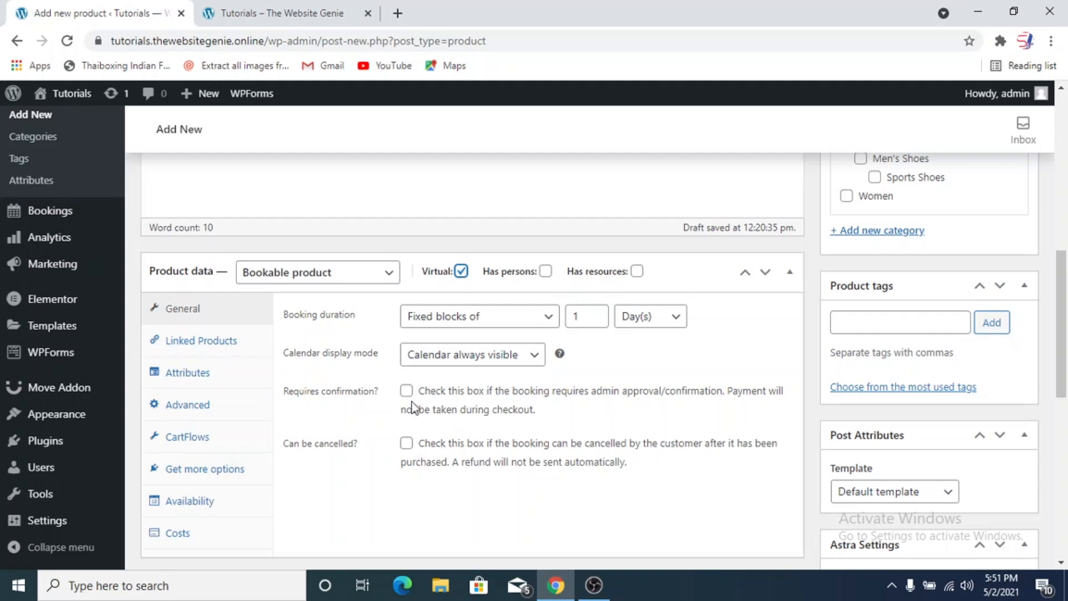
# Set the booking duration to customer defined blocks of 1 hour.
pyautogui.moveTo(637, 278)
pyautogui.moveTo(545, 286)
pyautogui.click(535, 318)
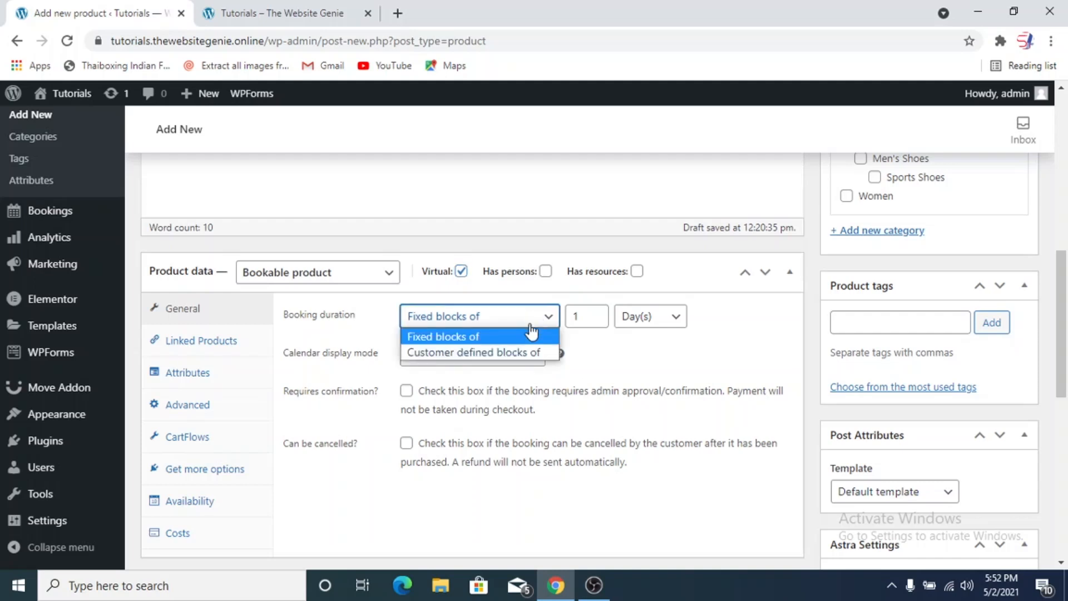
pyautogui.click(516, 352)
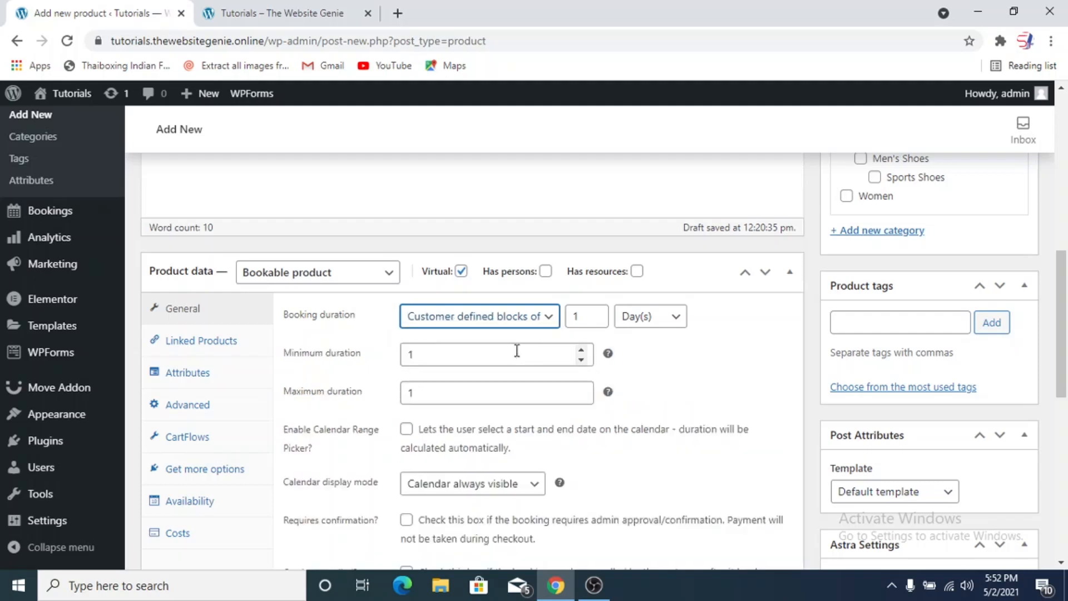
pyautogui.click(673, 329)
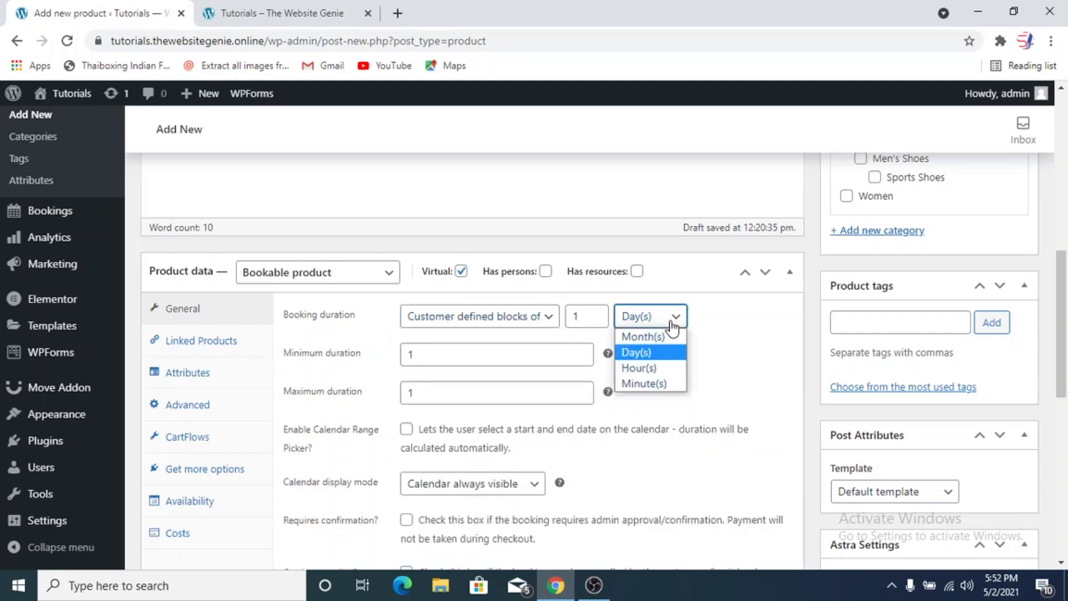
pyautogui.click(628, 346)
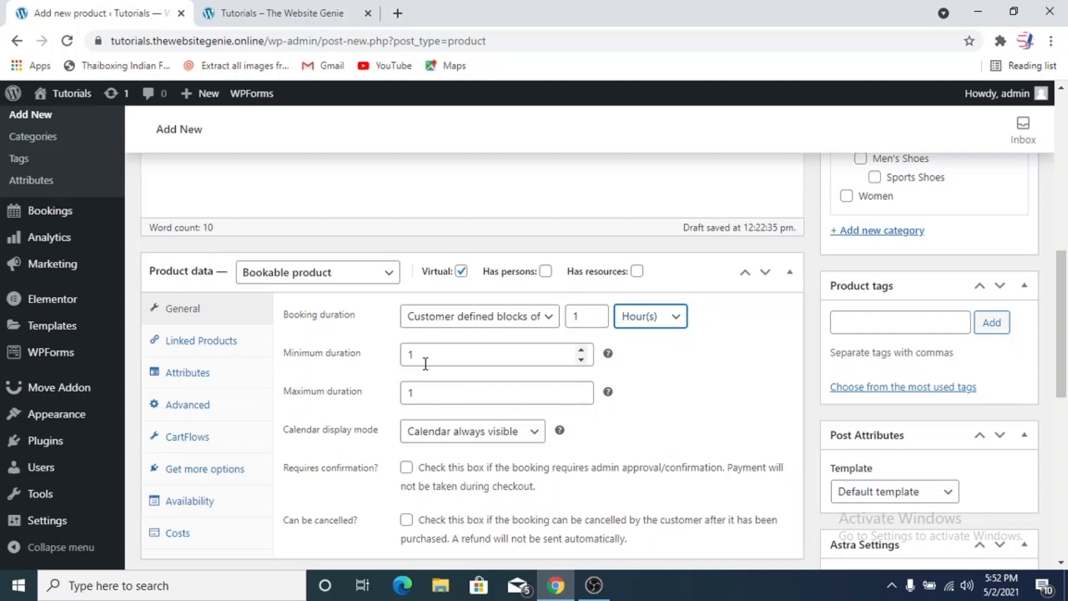
# Set the maximum duration to 4 and the calendar display mode to "Display calendar on click".
pyautogui.doubleClick(581, 388)
pyautogui.click(576, 392)
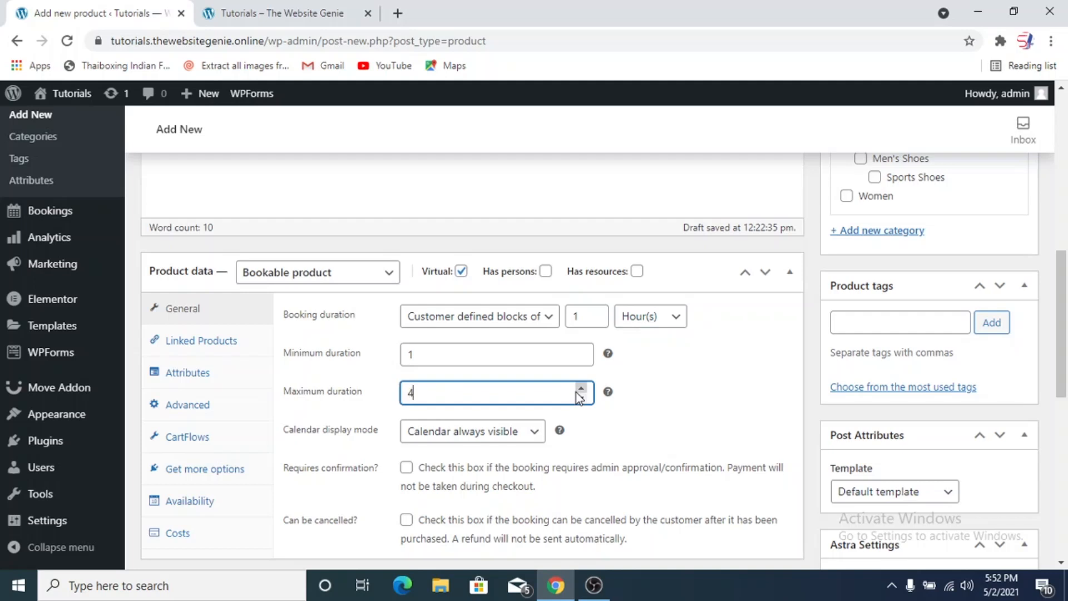
pyautogui.click(446, 442)
pyautogui.click(449, 452)
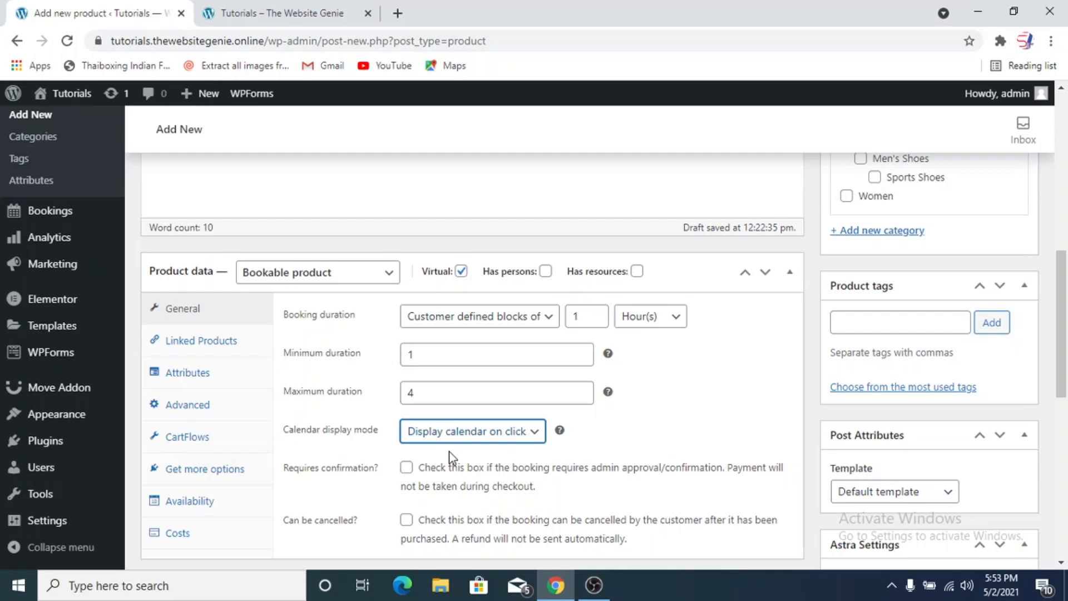
# Examine the Bookings section of the storefront's customer account page and return to the product editor.
pyautogui.scroll(-2, 449, 452)
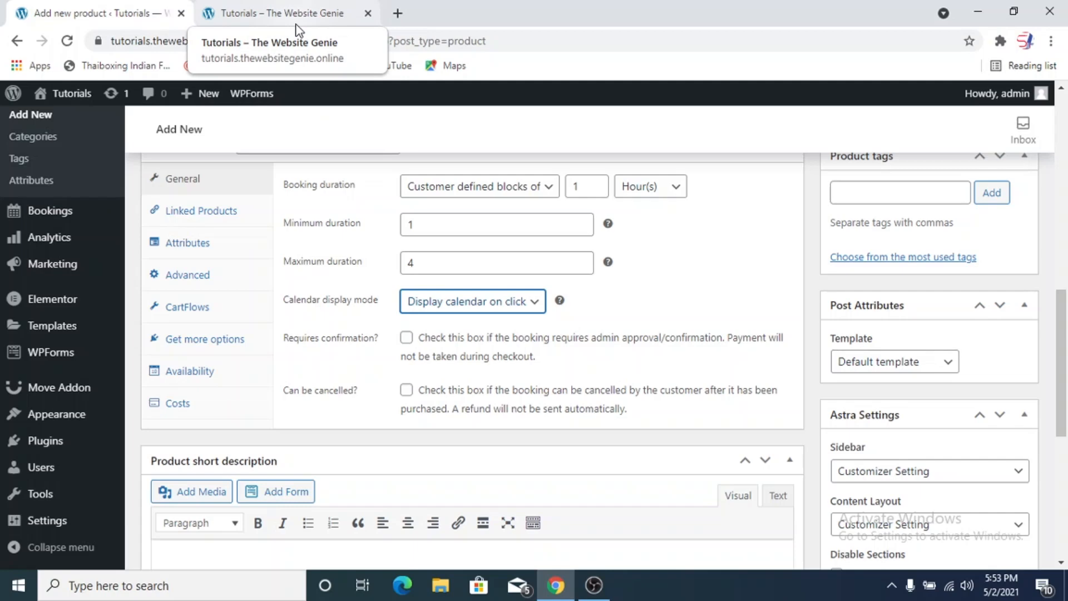
pyautogui.click(298, 28)
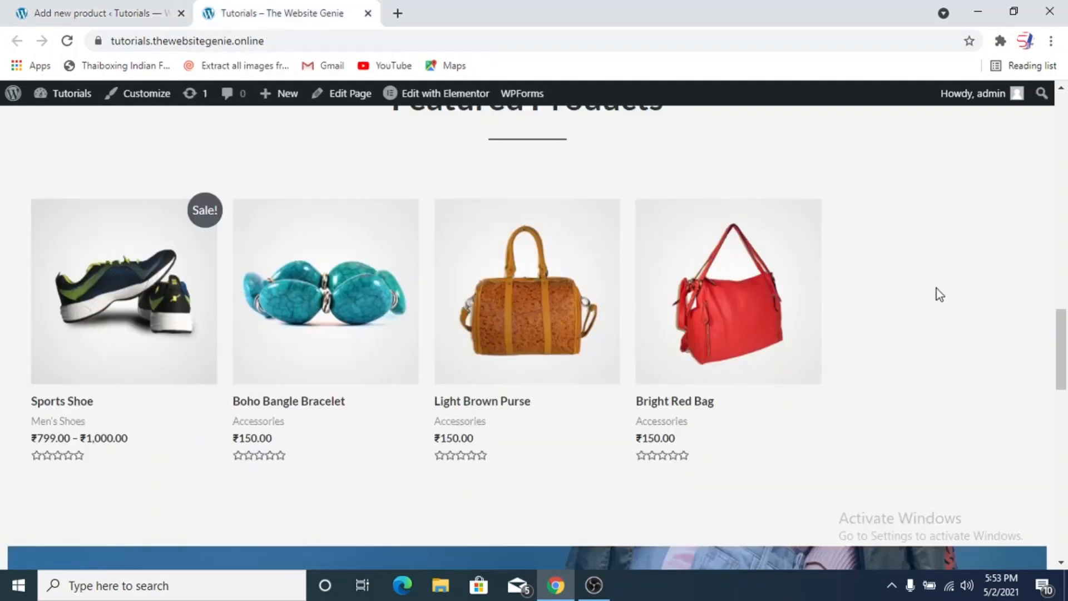
pyautogui.scroll(10, 937, 287)
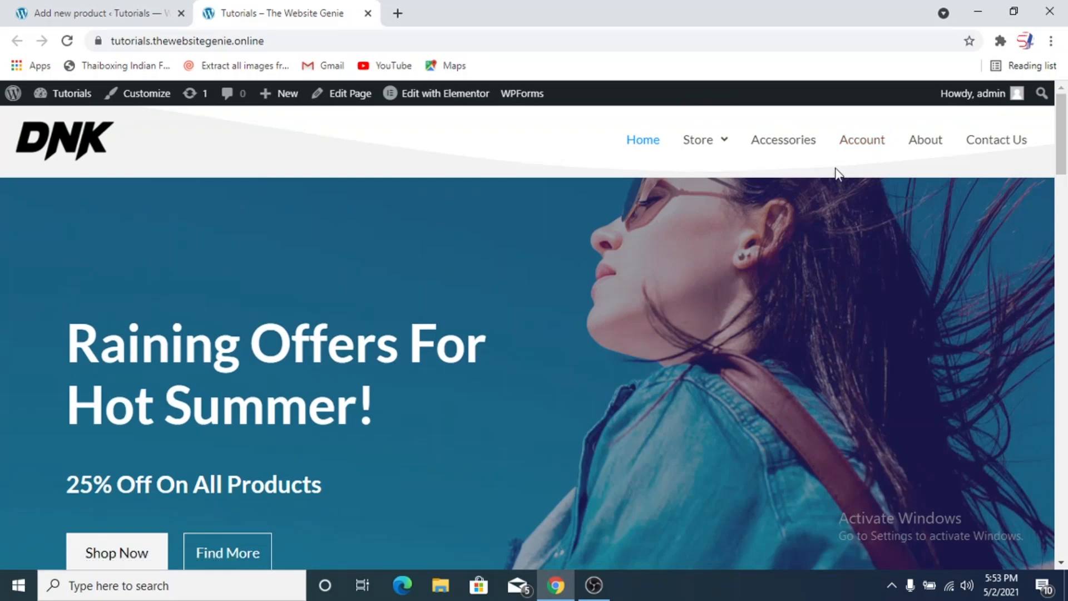
pyautogui.click(860, 140)
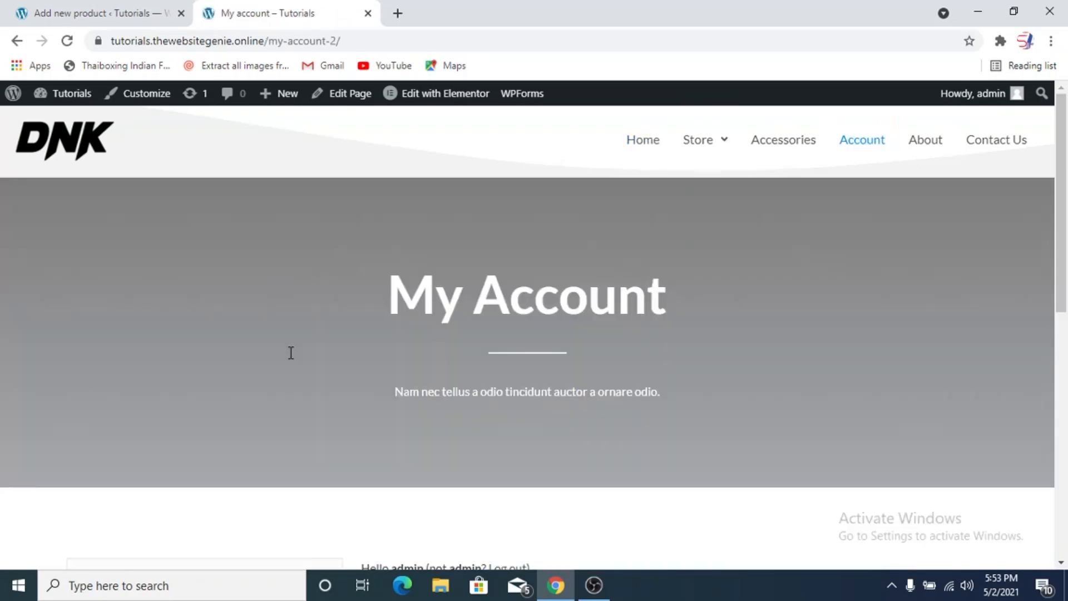
pyautogui.scroll(-5, 291, 353)
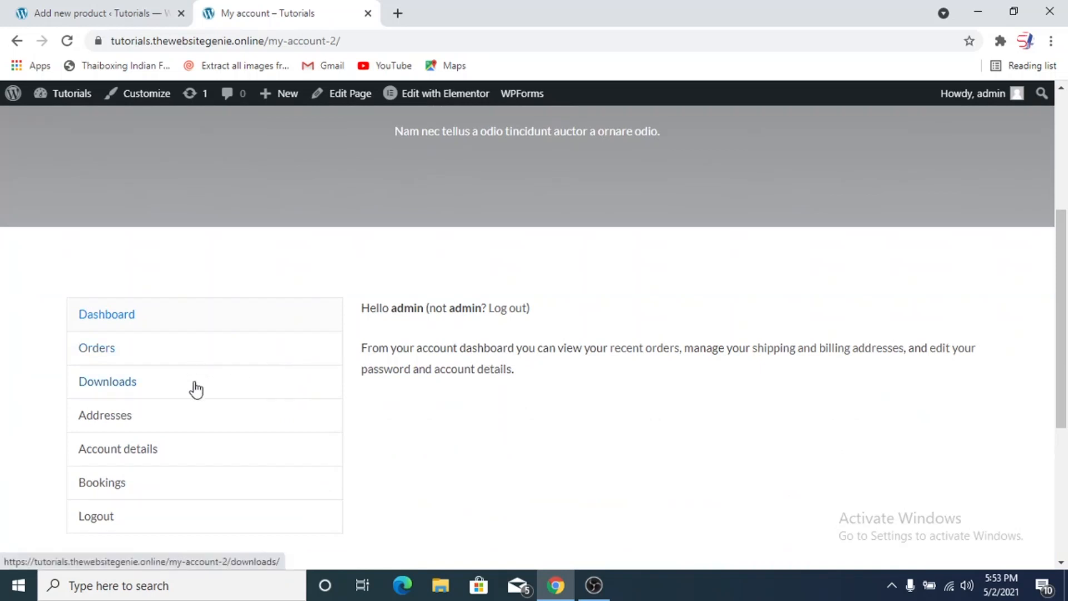
pyautogui.click(196, 490)
pyautogui.scroll(-8, 576, 452)
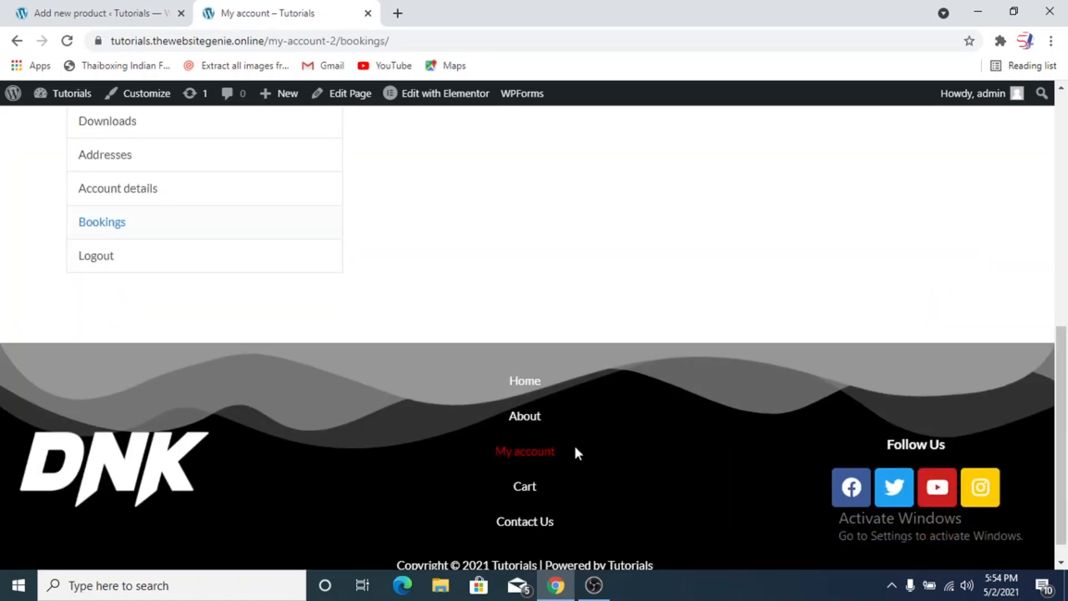
pyautogui.scroll(3, 576, 452)
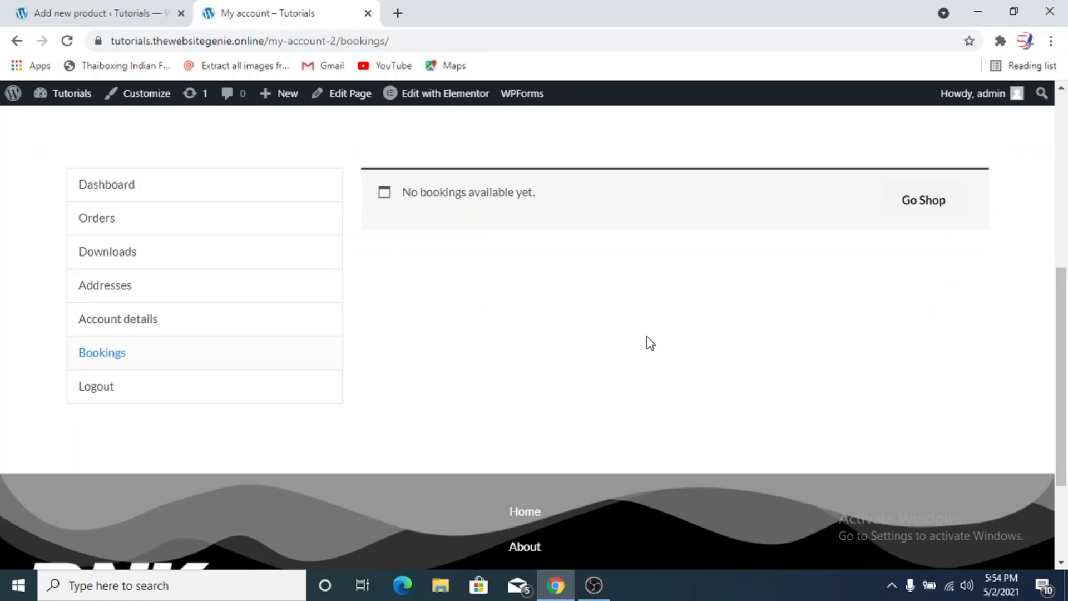
pyautogui.scroll(5, 647, 337)
pyautogui.click(127, 18)
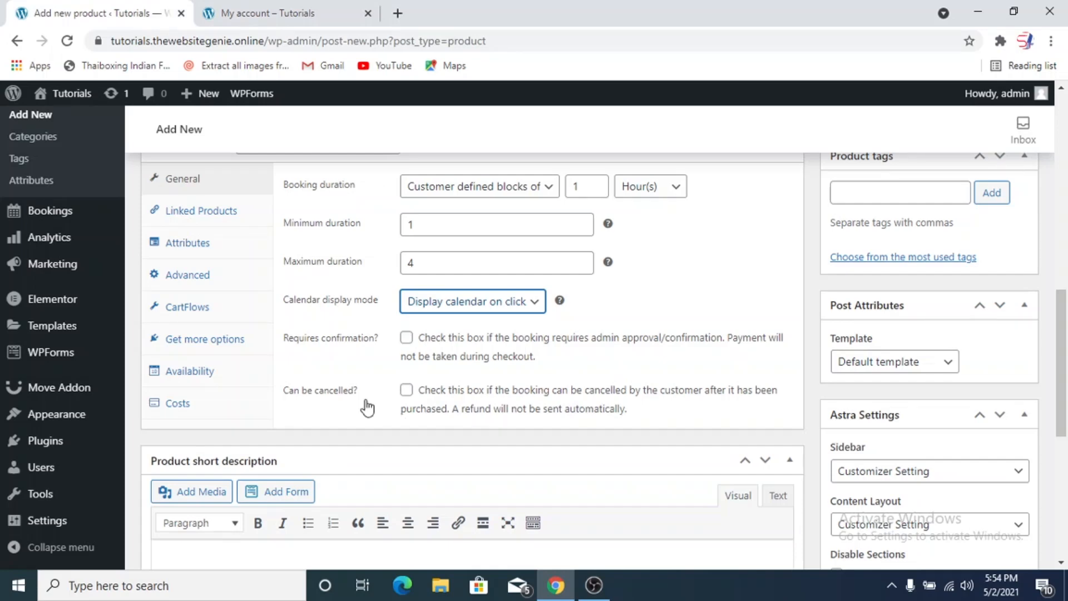
# Review the product's Linked Products, Attributes and Advanced settings.
pyautogui.scroll(5, 368, 409)
pyautogui.scroll(-2, 309, 417)
pyautogui.click(241, 344)
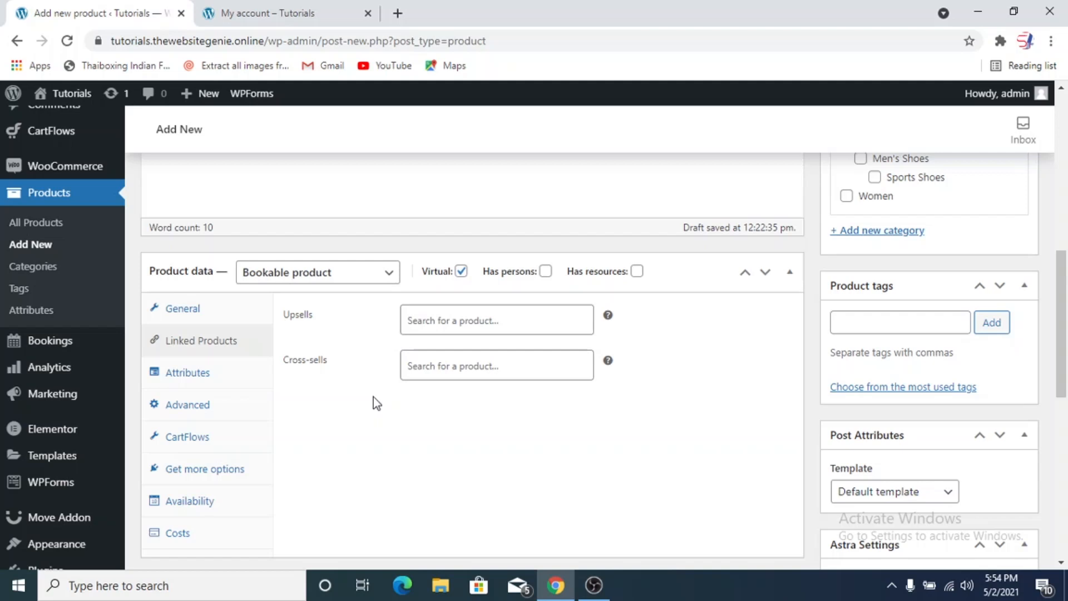
pyautogui.click(256, 384)
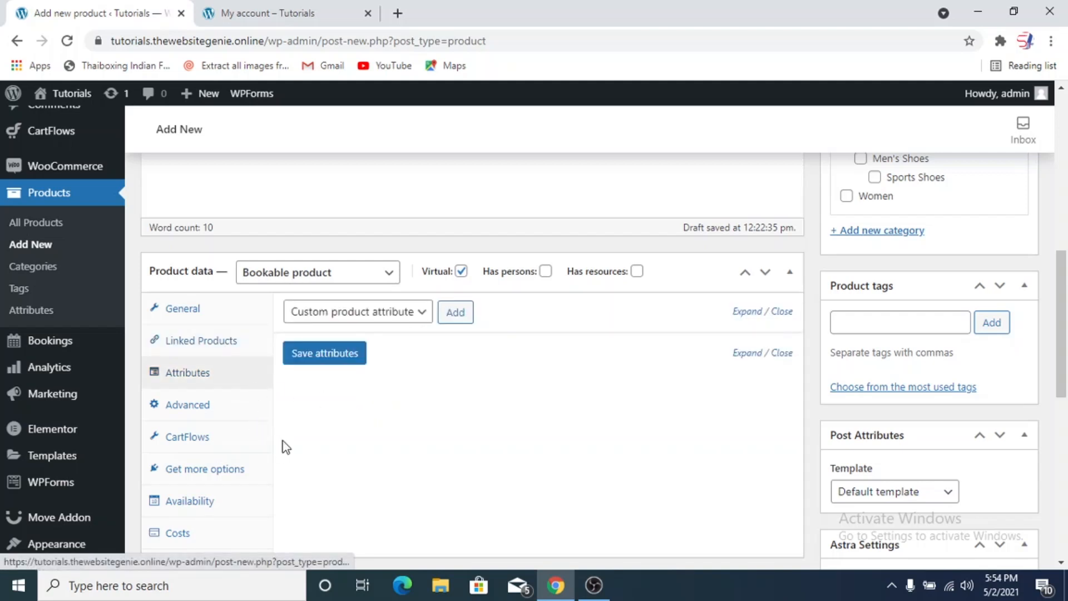
pyautogui.click(220, 413)
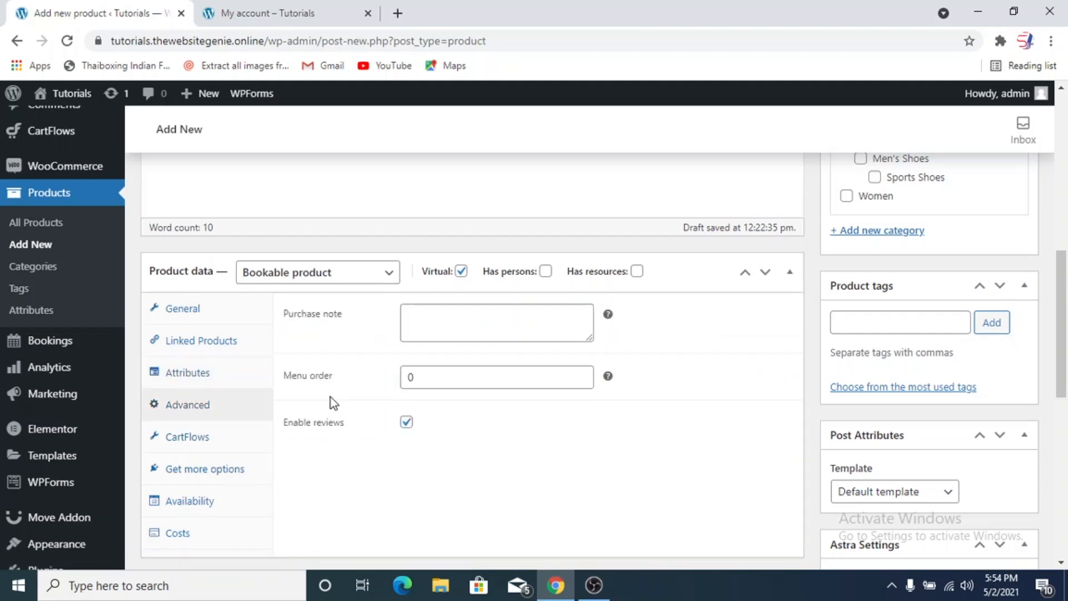
# Set the maximum bookings per block to 5 in the product's availability settings.
pyautogui.click(200, 503)
pyautogui.scroll(-2, 330, 474)
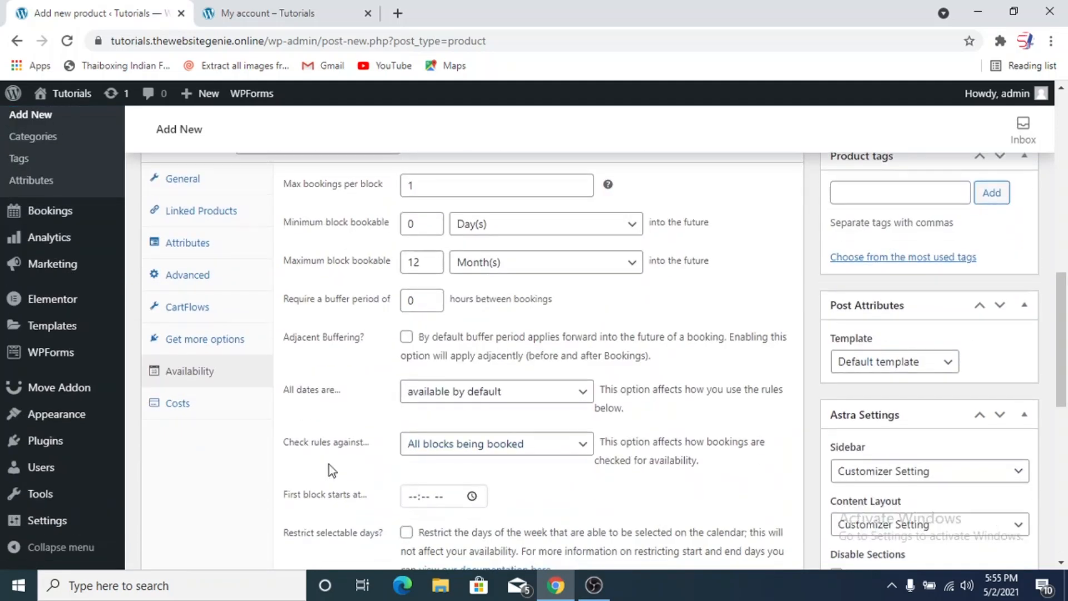
pyautogui.scroll(2, 330, 471)
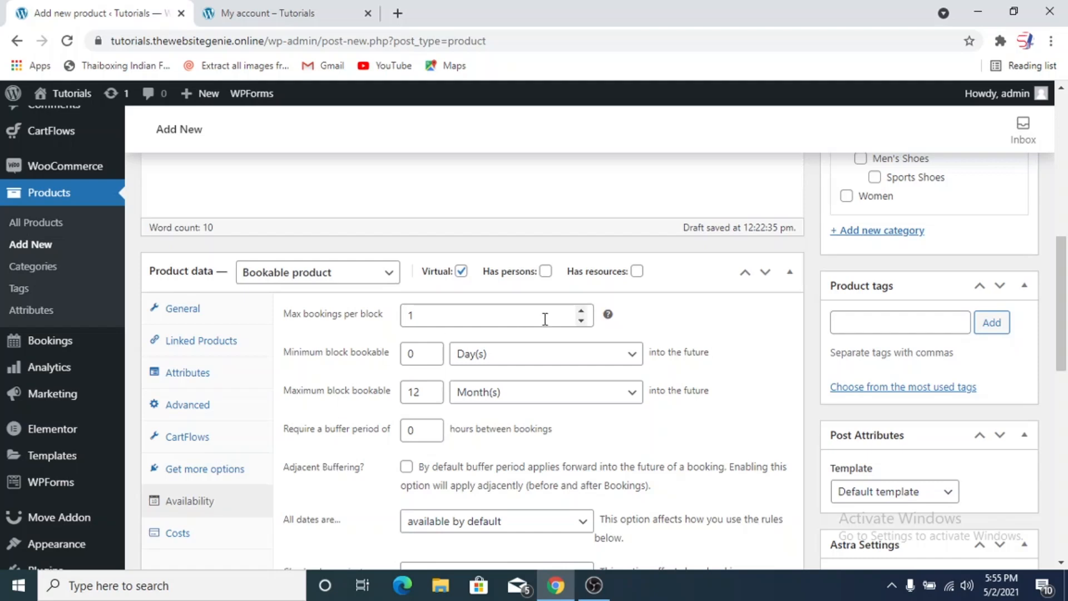
pyautogui.click(582, 312)
pyautogui.click(582, 312)
pyautogui.click(581, 312)
pyautogui.click(582, 312)
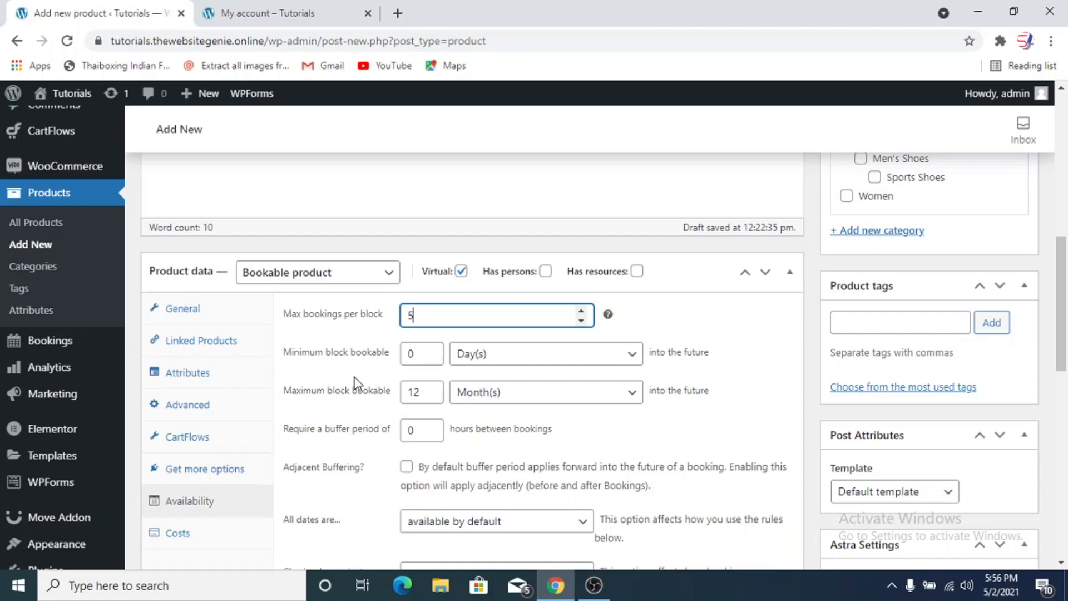
# Set the minimum block bookable to 1 day into the future.
pyautogui.click(436, 349)
pyautogui.click(502, 361)
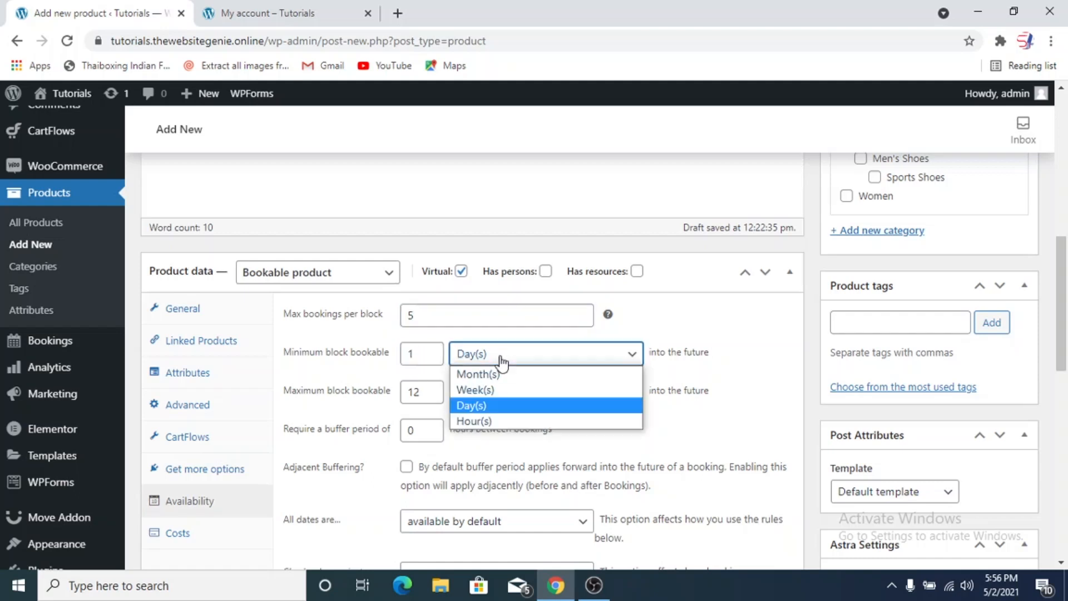
pyautogui.click(499, 406)
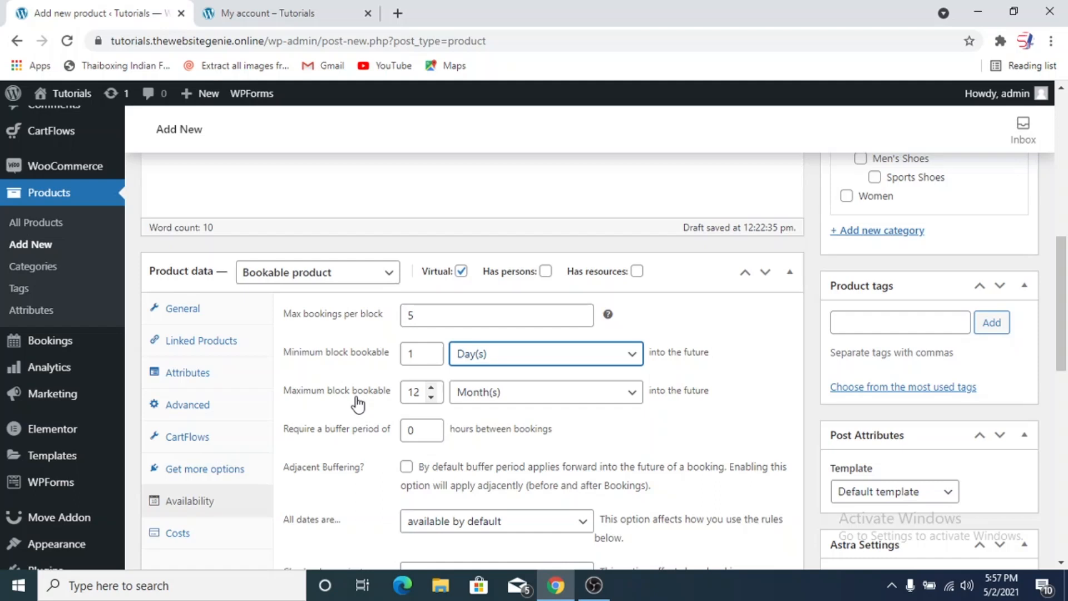
# Set the maximum block bookable to 7 days into the future.
pyautogui.click(431, 397)
pyautogui.click(432, 398)
pyautogui.click(431, 399)
pyautogui.click(490, 392)
pyautogui.click(495, 445)
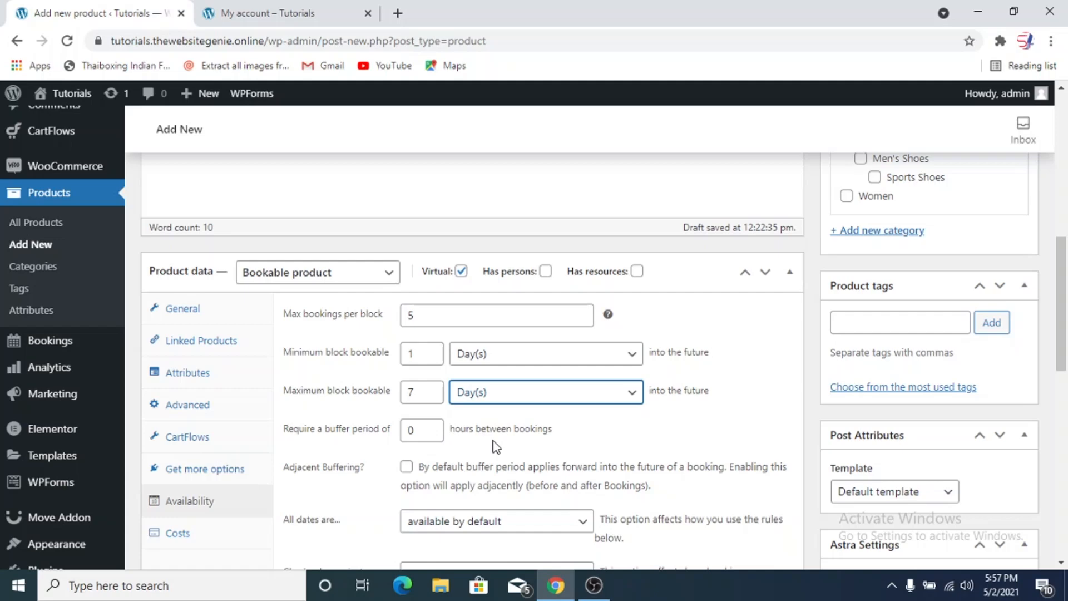
# Keep availability rules checked against all blocks being booked and set the first block to start at 02:00 PM.
pyautogui.scroll(-2, 493, 442)
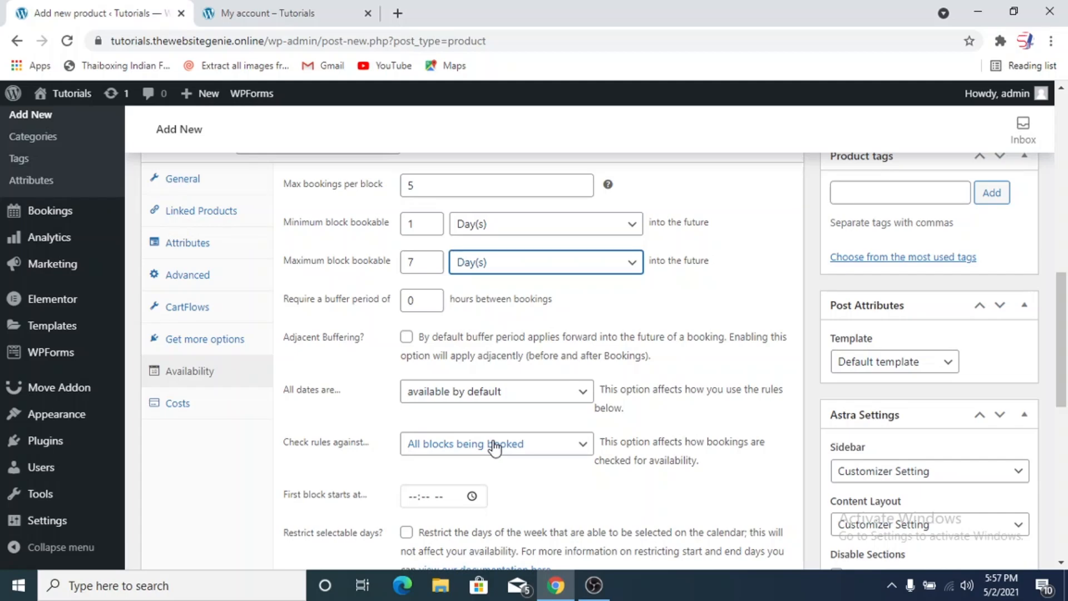
pyautogui.scroll(-2, 494, 448)
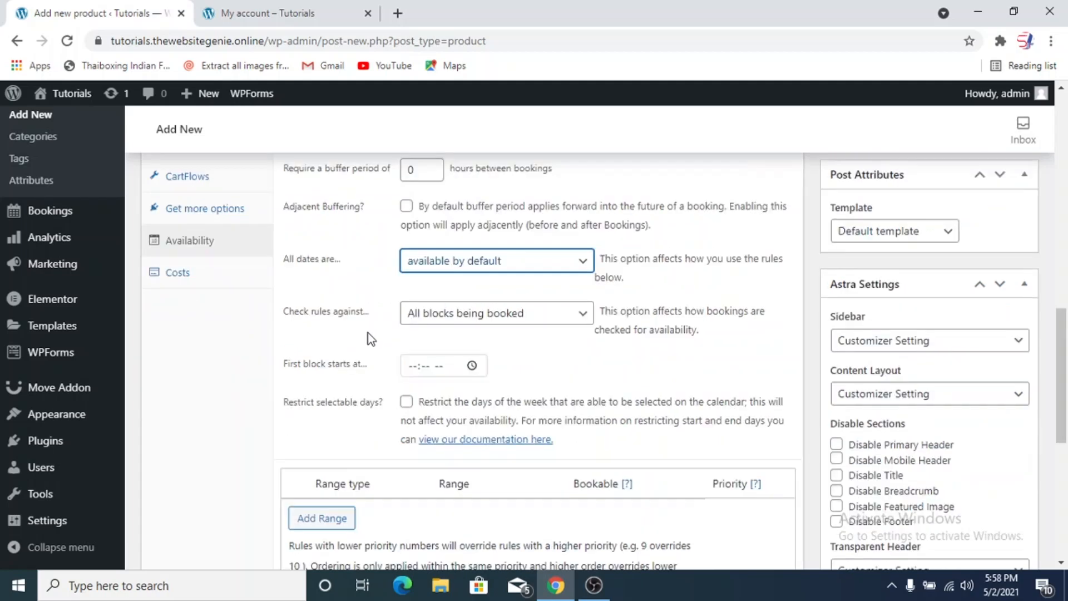
pyautogui.click(461, 315)
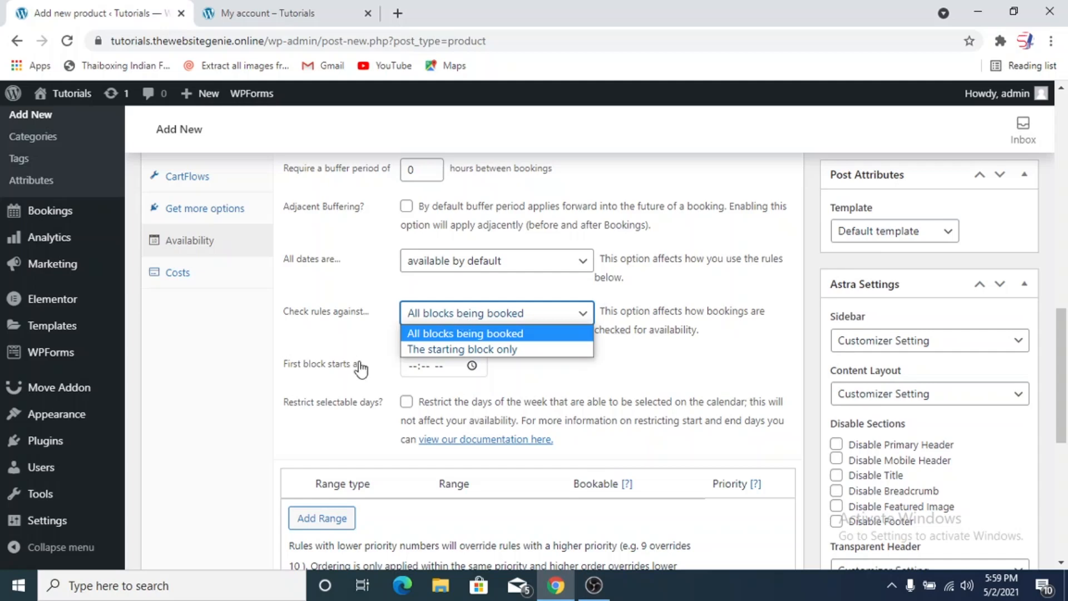
pyautogui.click(388, 383)
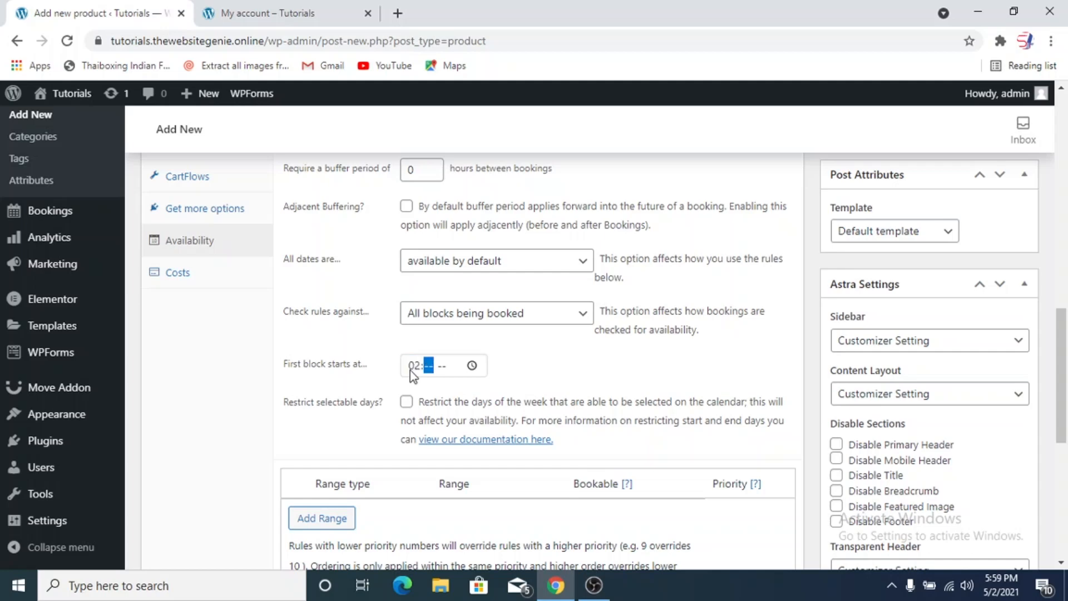
pyautogui.write('00p')
# Review the availability range rules and the default date availability options, keeping all dates available by default.
pyautogui.scroll(-2, 366, 398)
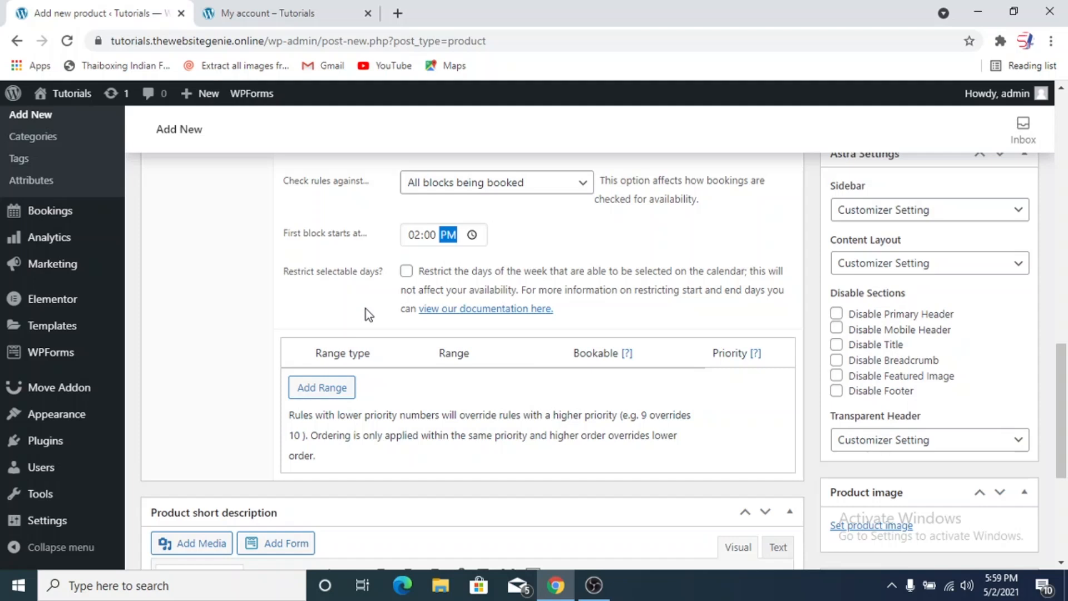
pyautogui.scroll(2, 365, 308)
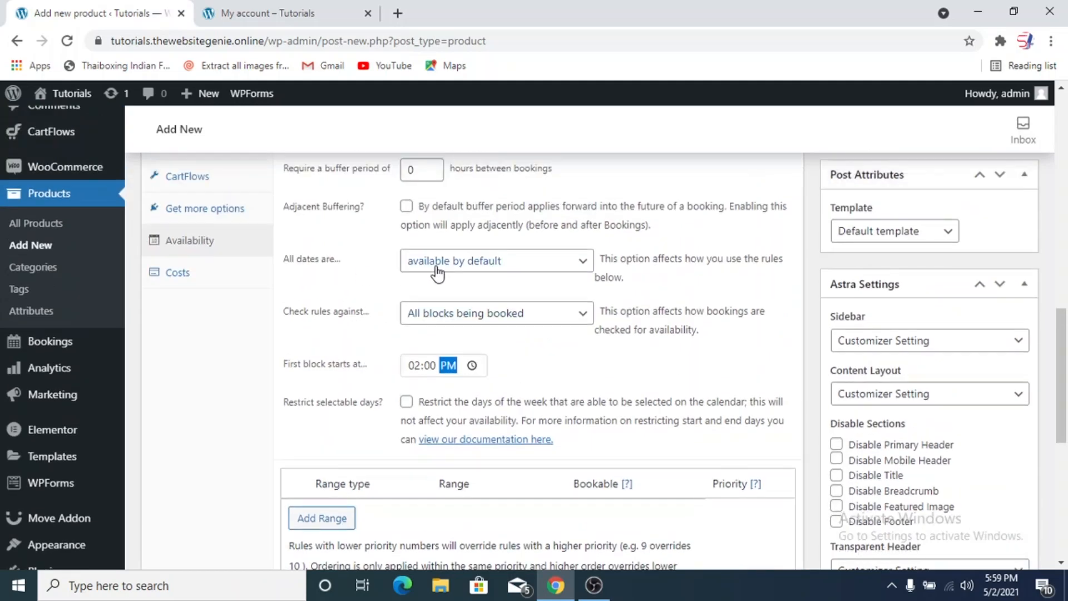
pyautogui.click(438, 262)
pyautogui.click(437, 269)
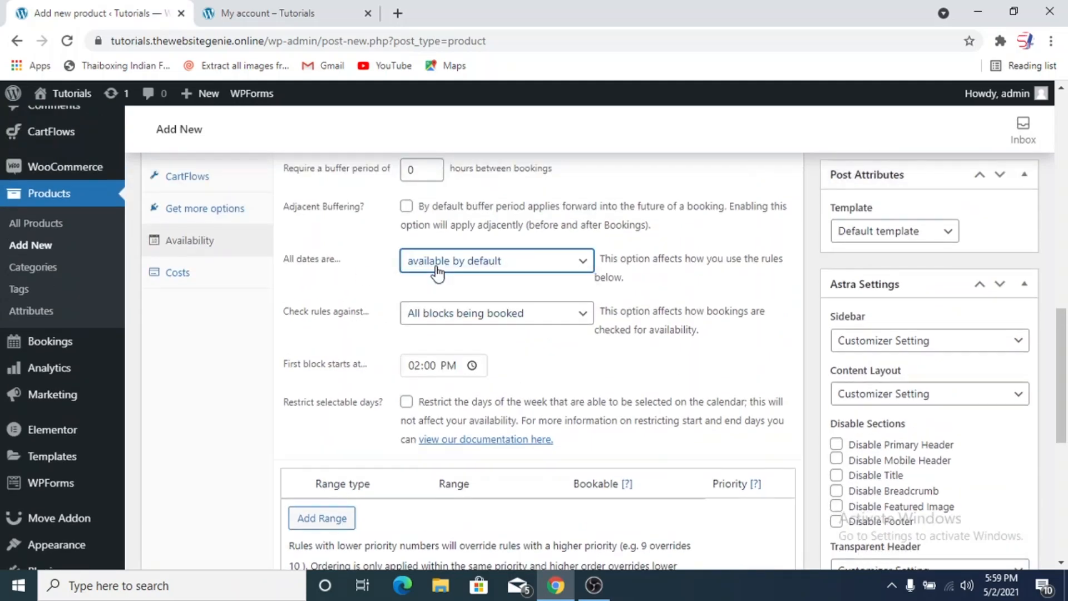
pyautogui.click(438, 269)
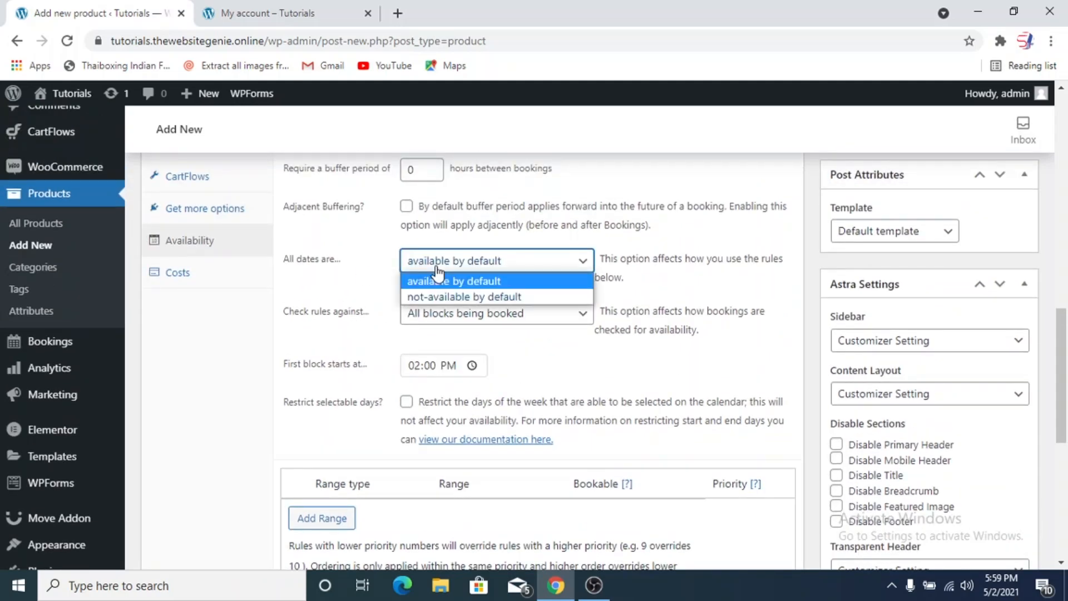
pyautogui.click(362, 419)
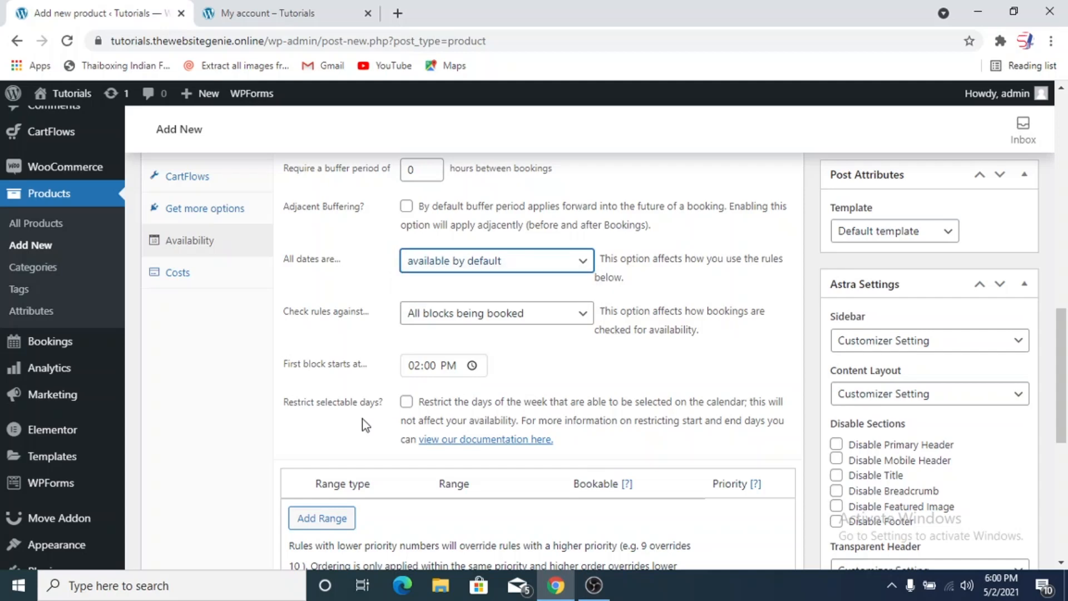
# Add an availability range rule and set its type to Time Range (all week).
pyautogui.scroll(-2, 363, 418)
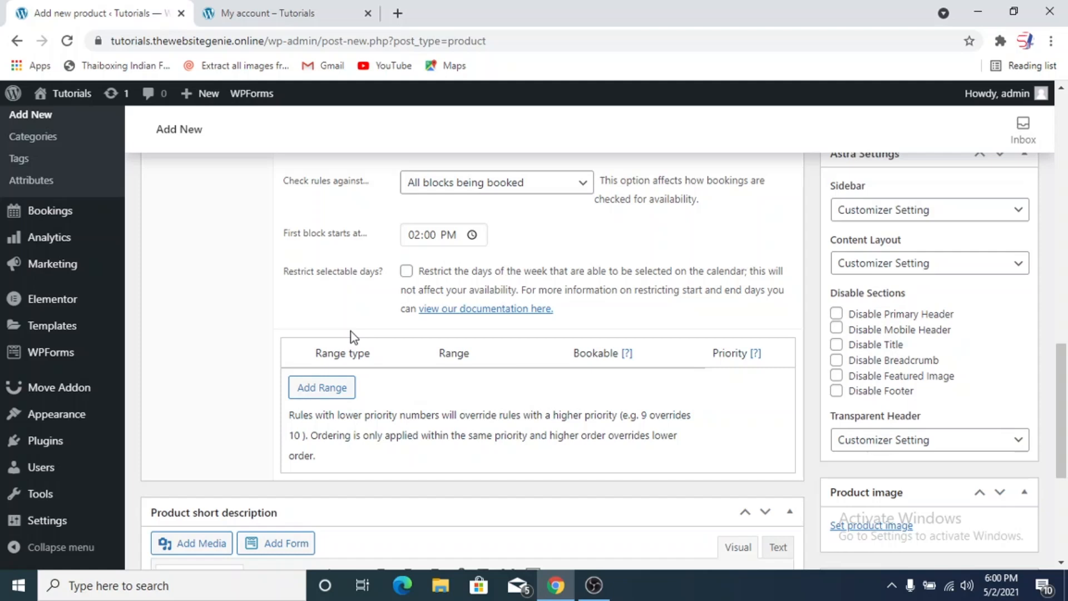
pyautogui.click(321, 387)
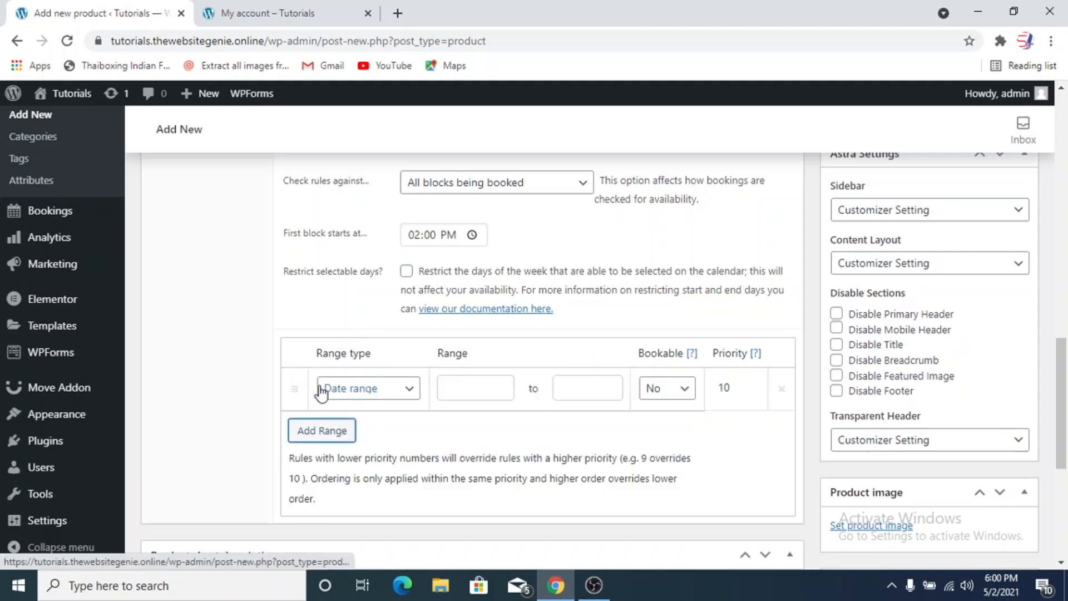
pyautogui.click(385, 399)
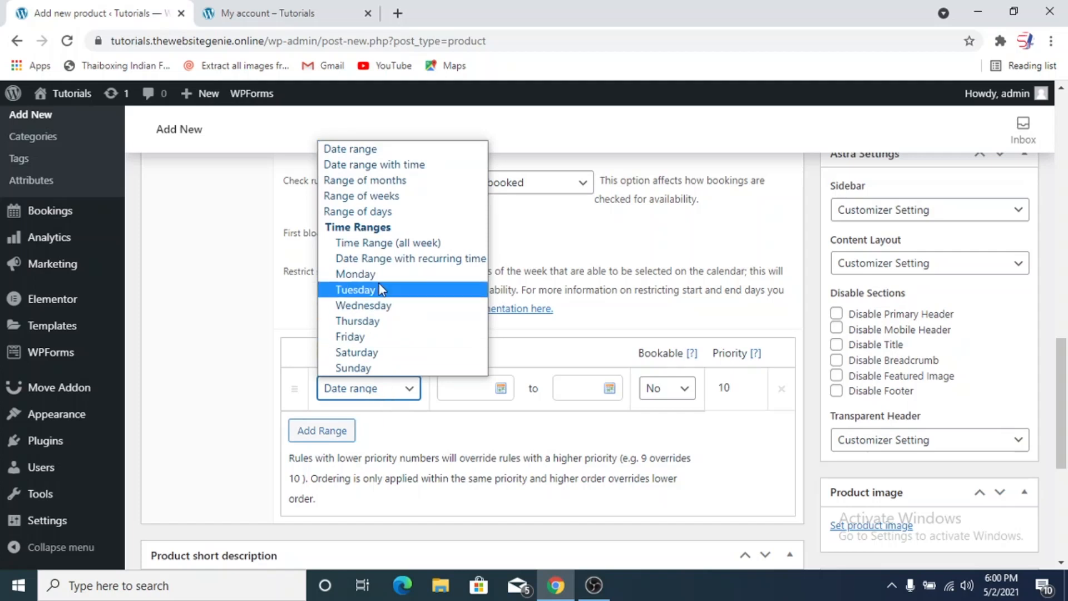
pyautogui.click(385, 243)
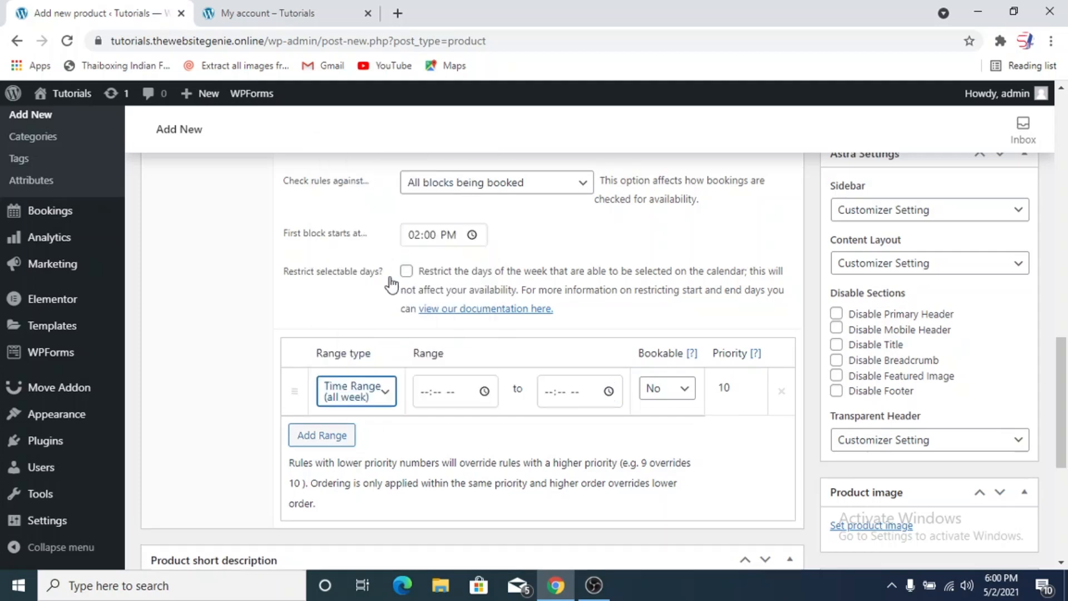
# Set the all-week availability rule's time range from 09:00 PM to 01:00 PM.
pyautogui.click(425, 397)
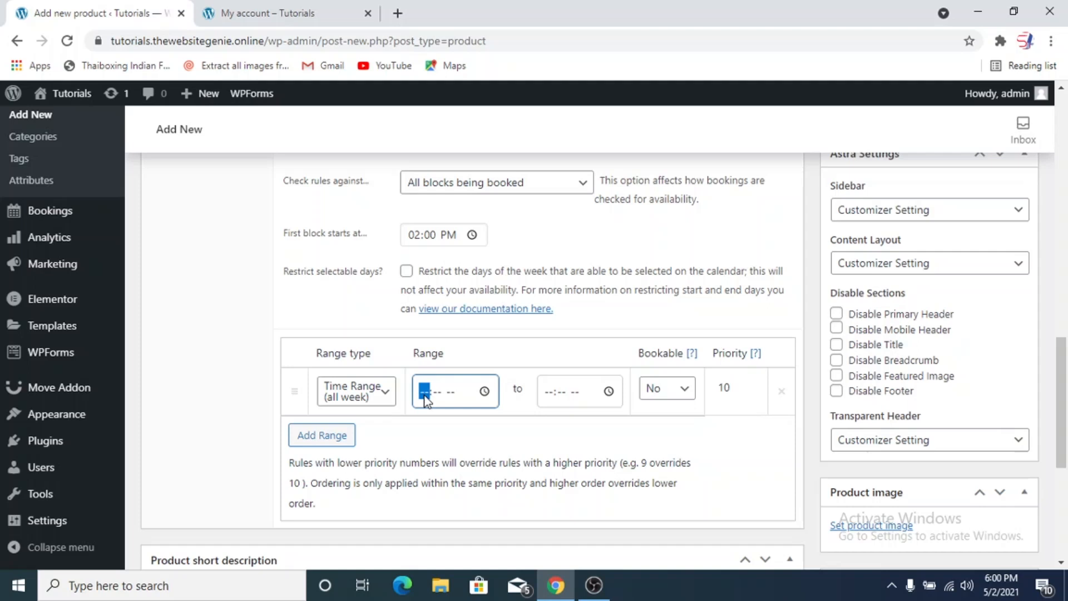
pyautogui.write('0900p')
pyautogui.click(550, 398)
pyautogui.write('0100')
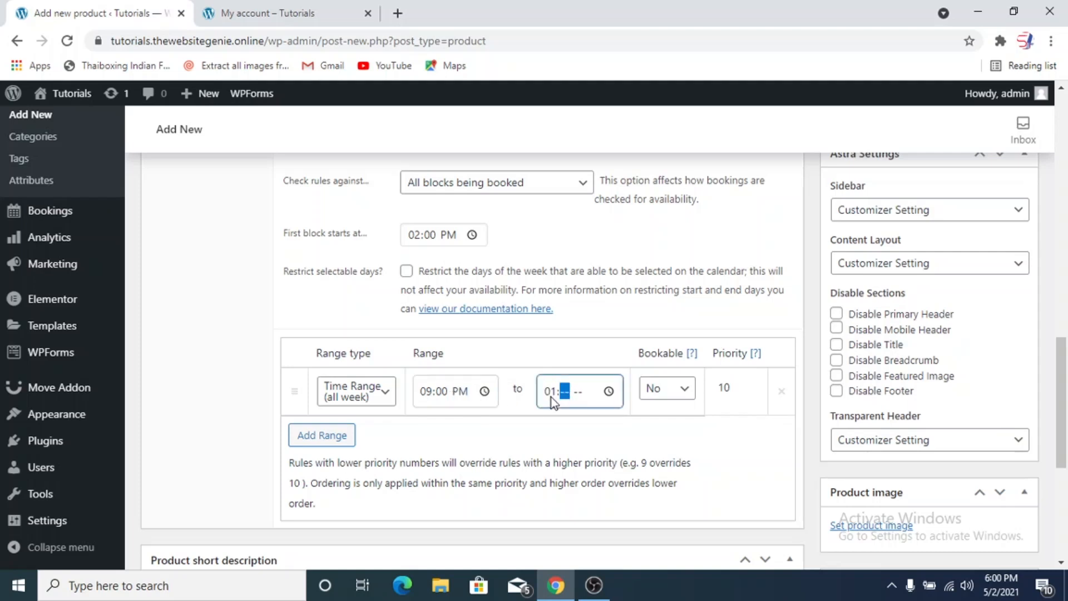
pyautogui.write('p')
# In the product's cost settings, set the base cost to 100 and the block cost to 50.
pyautogui.scroll(-2, 557, 452)
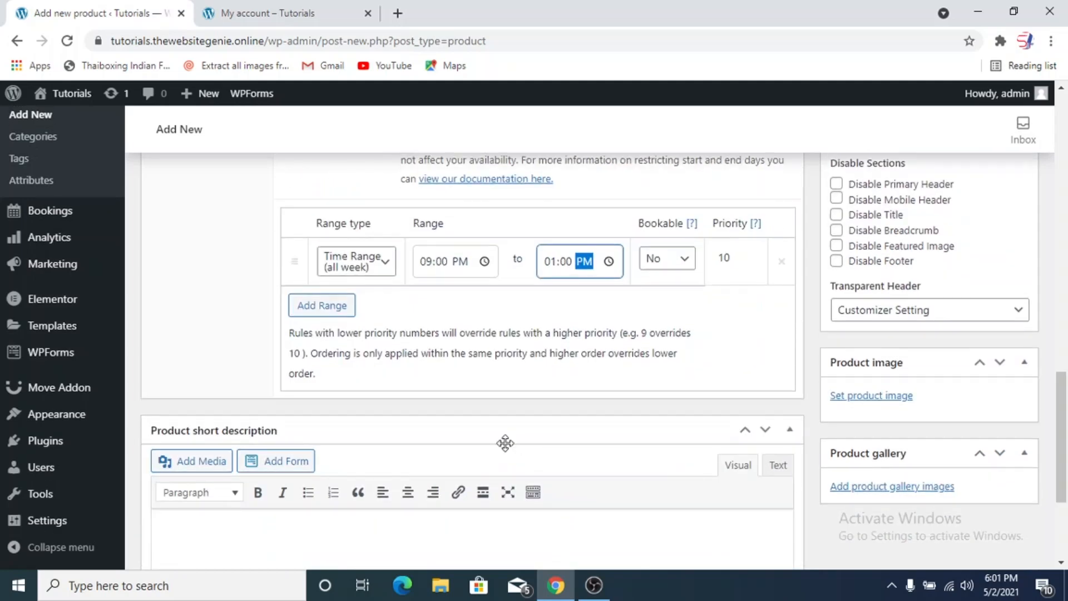
pyautogui.scroll(6, 506, 448)
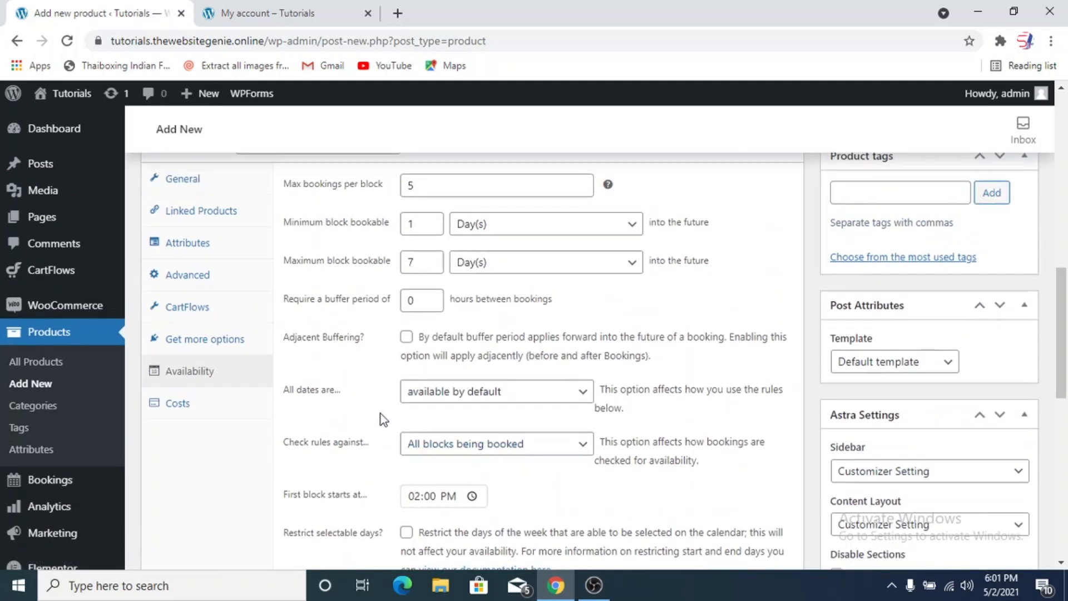
pyautogui.click(218, 412)
pyautogui.scroll(2, 356, 418)
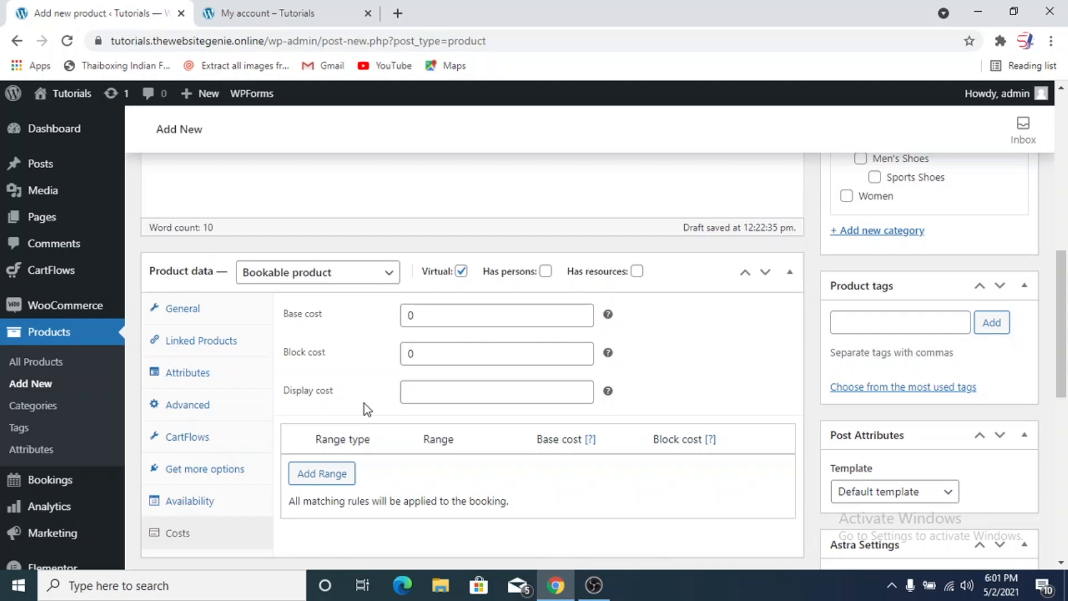
pyautogui.click(408, 316)
pyautogui.write('100')
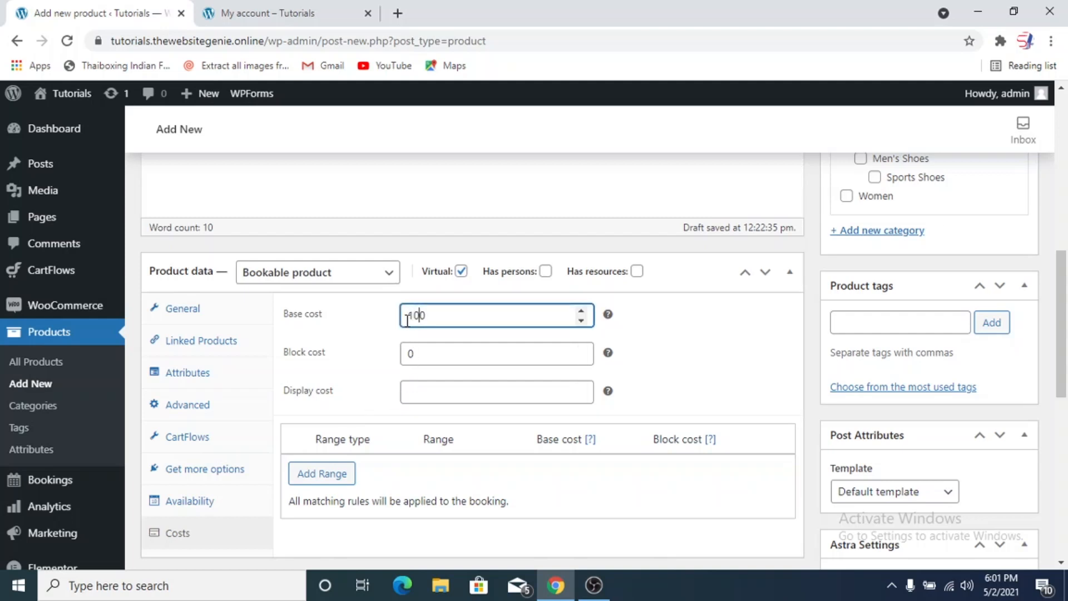
pyautogui.click(410, 352)
pyautogui.write('5')
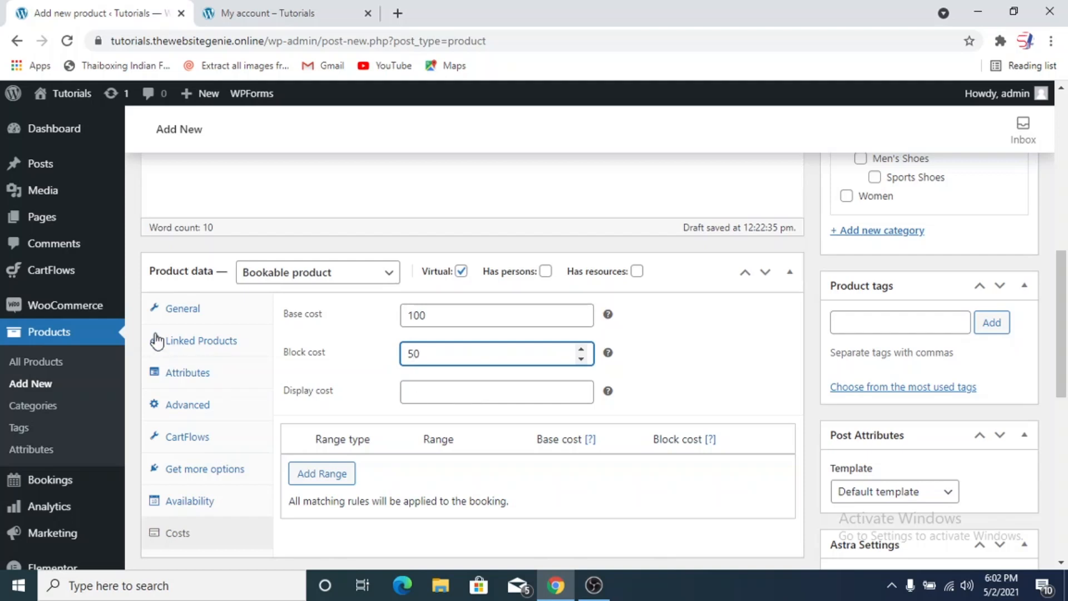
# Check the booking duration settings and add a cost rule for a range of days from Monday to Friday.
pyautogui.click(186, 317)
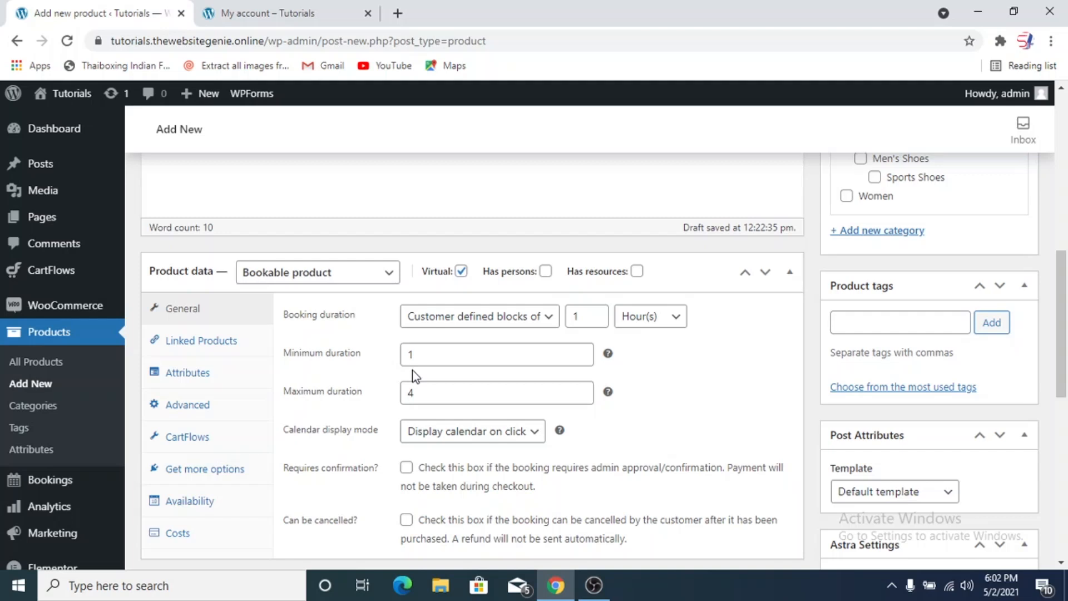
pyautogui.click(209, 536)
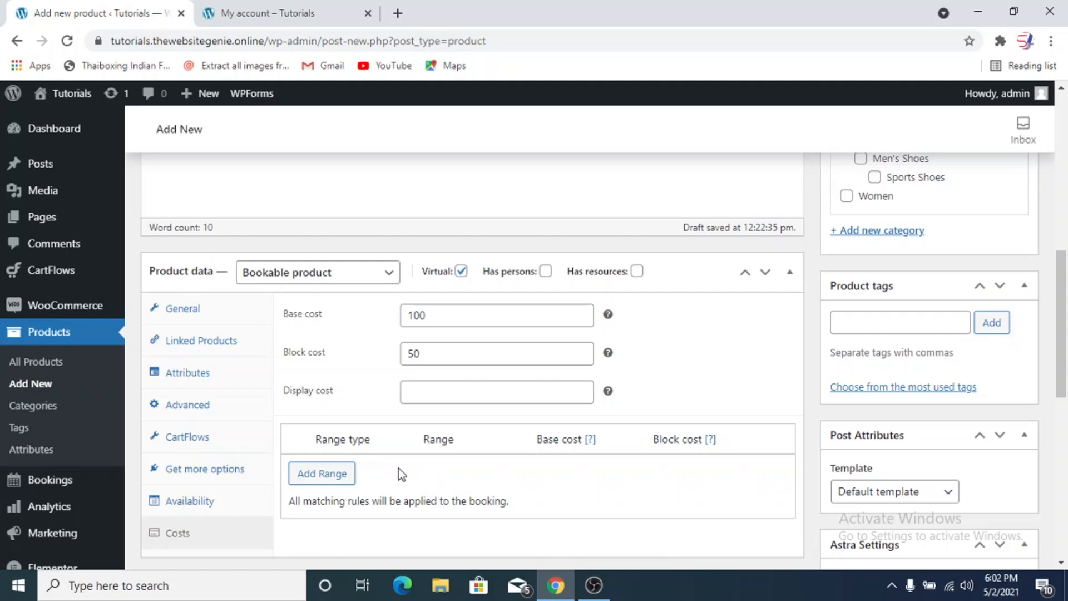
pyautogui.click(345, 481)
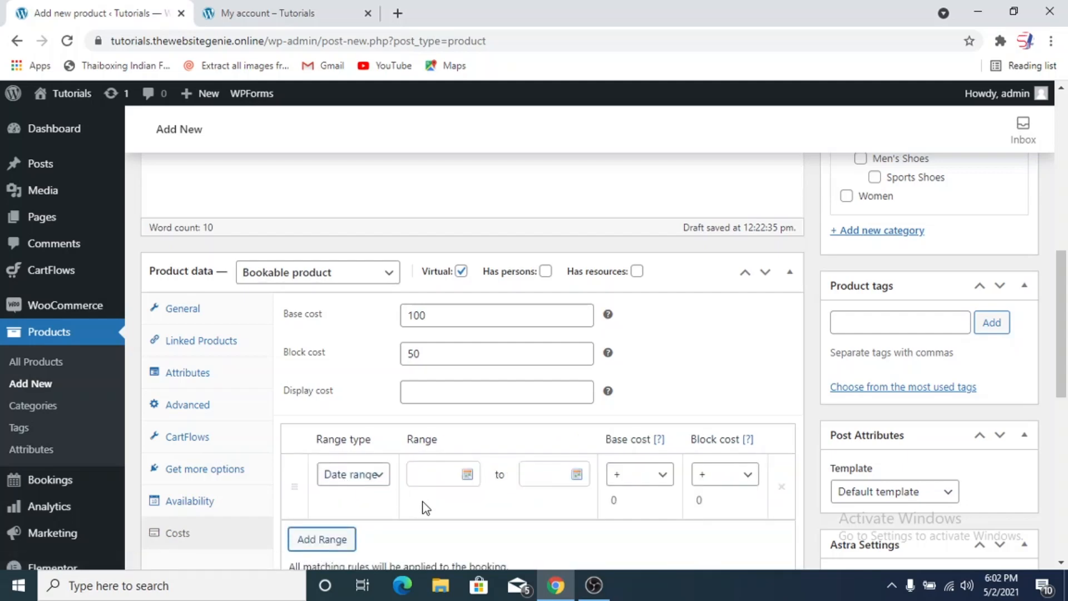
pyautogui.scroll(-2, 376, 373)
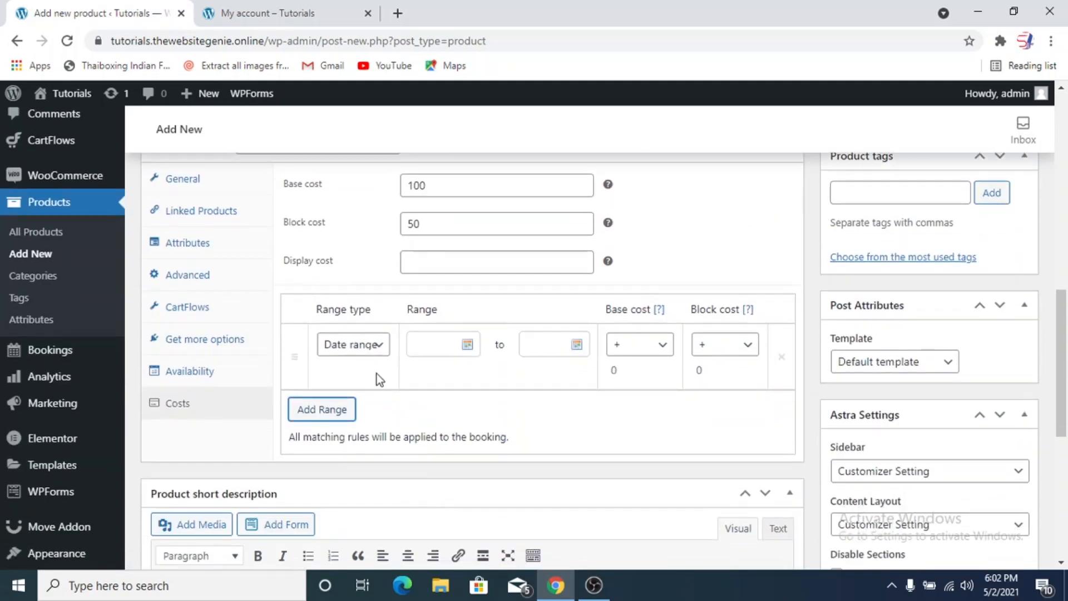
pyautogui.click(365, 348)
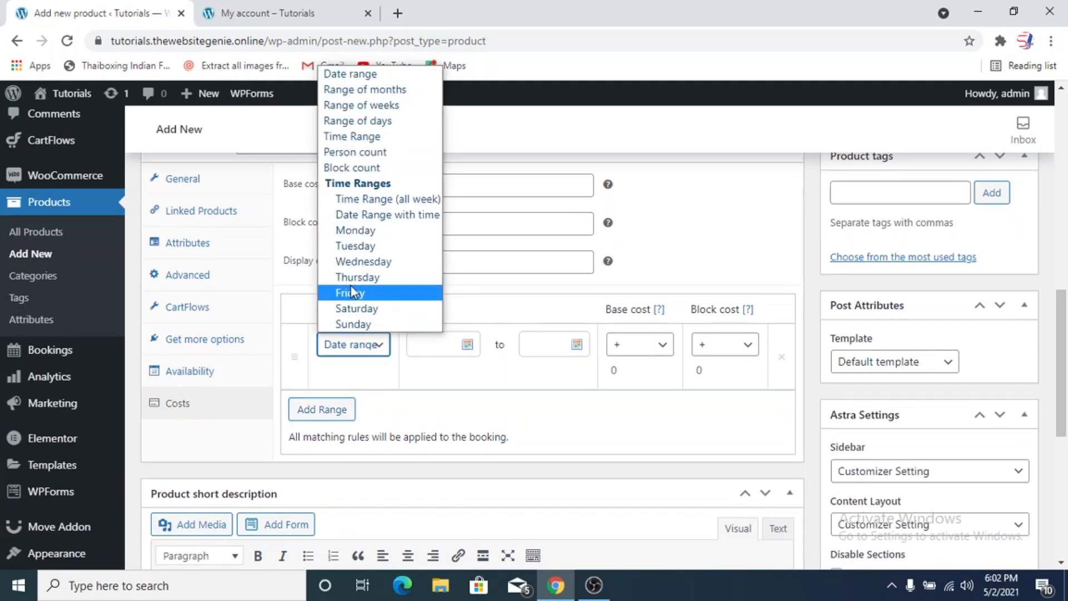
pyautogui.click(374, 120)
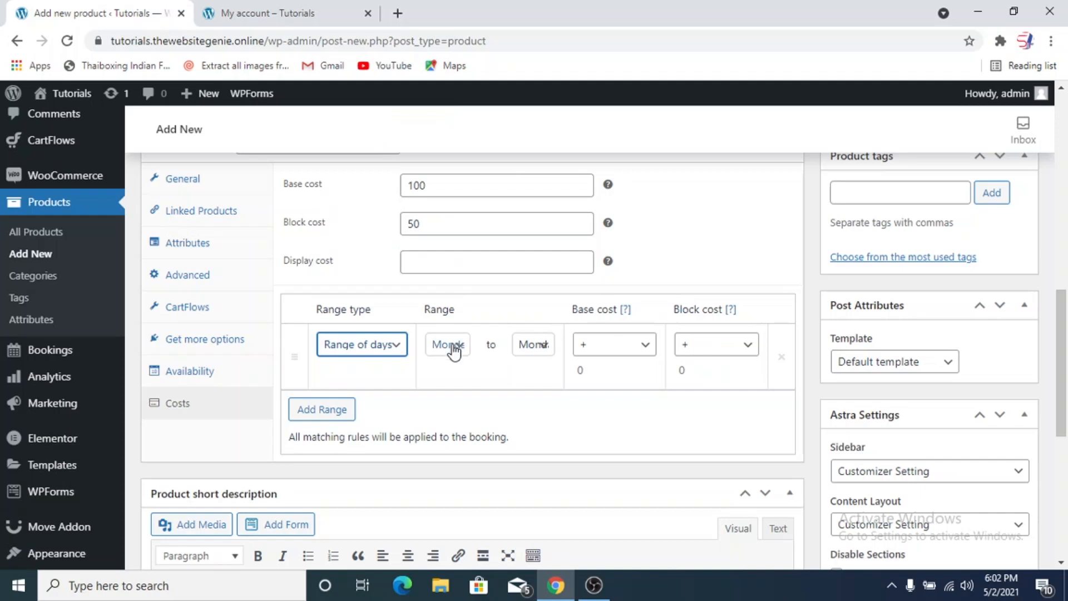
pyautogui.click(538, 346)
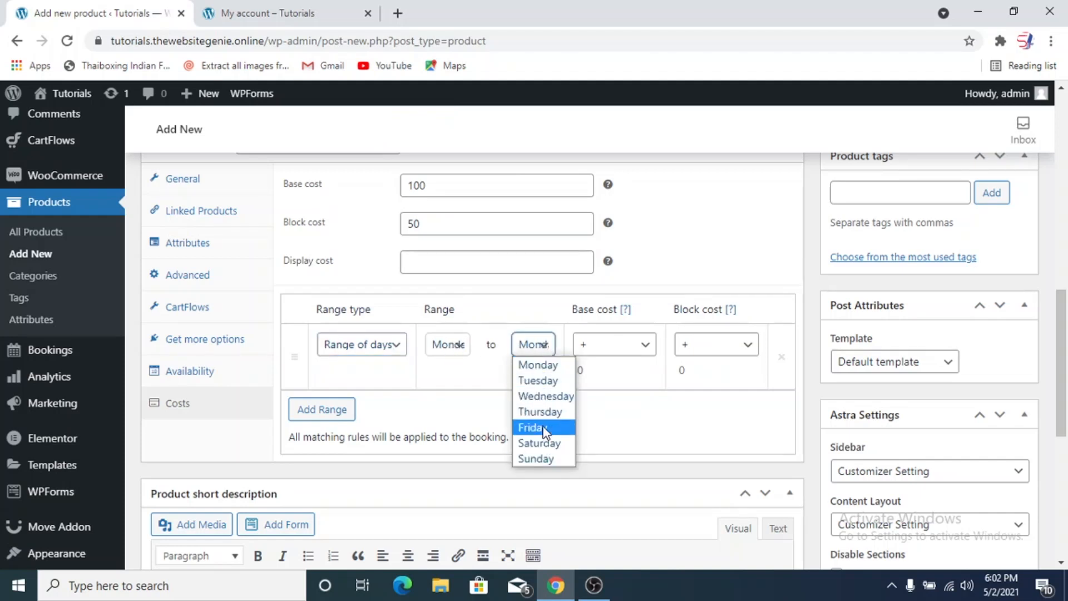
pyautogui.click(545, 429)
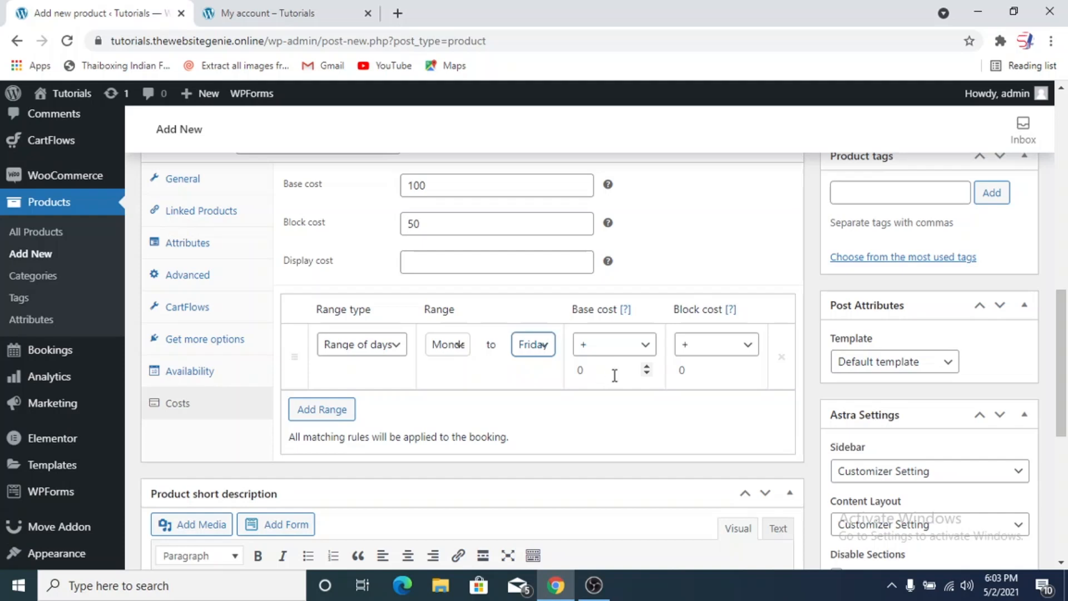
# For the Monday to Friday cost rule, keep the base cost modifier at + and set the block cost to = 25.
pyautogui.click(625, 353)
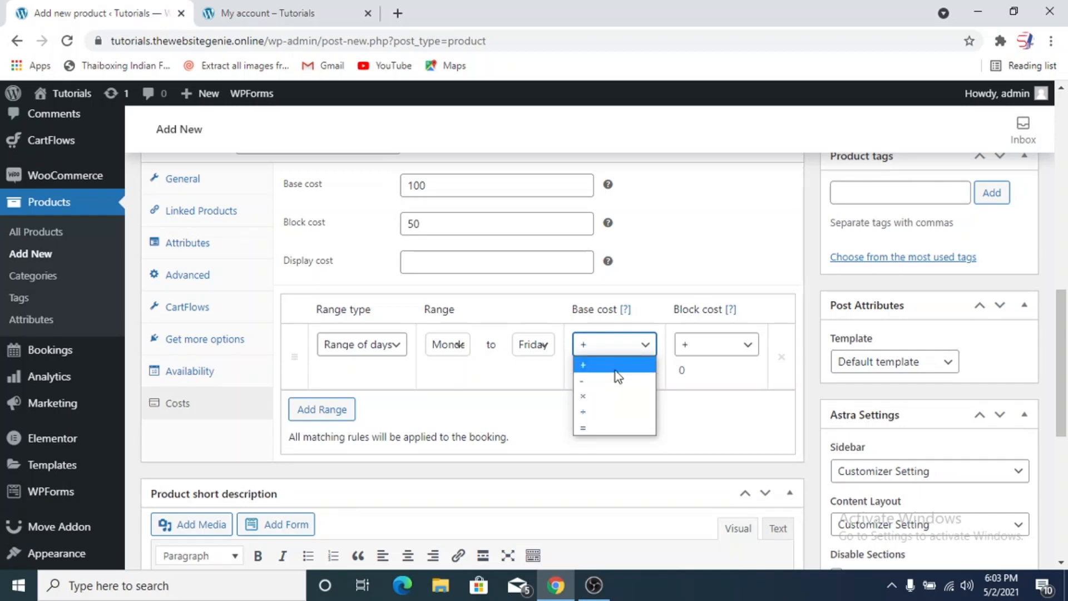
pyautogui.click(564, 395)
pyautogui.scroll(2, 643, 406)
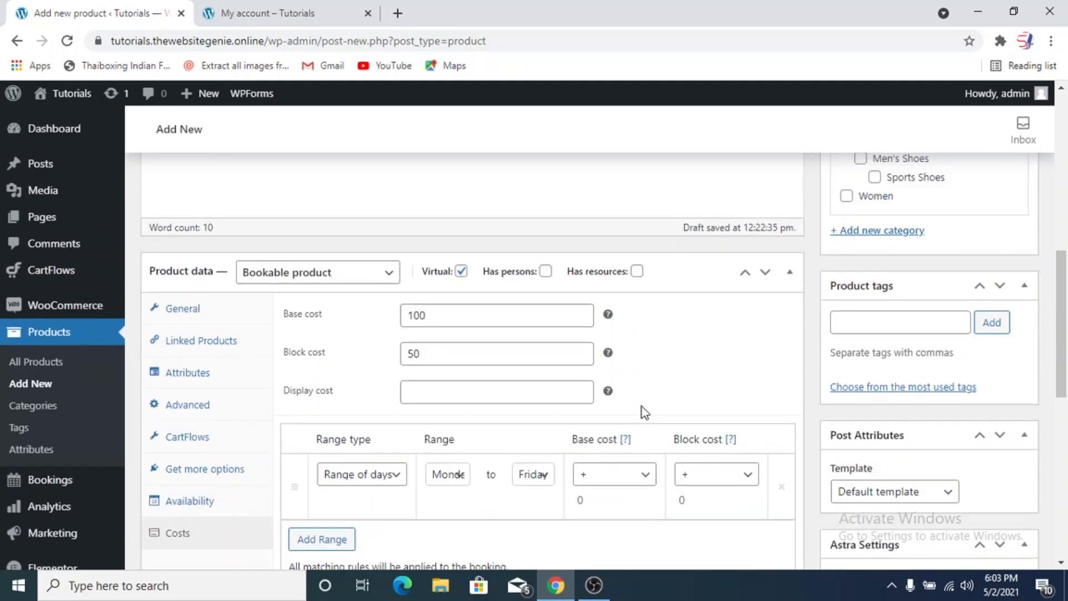
pyautogui.scroll(-2, 643, 406)
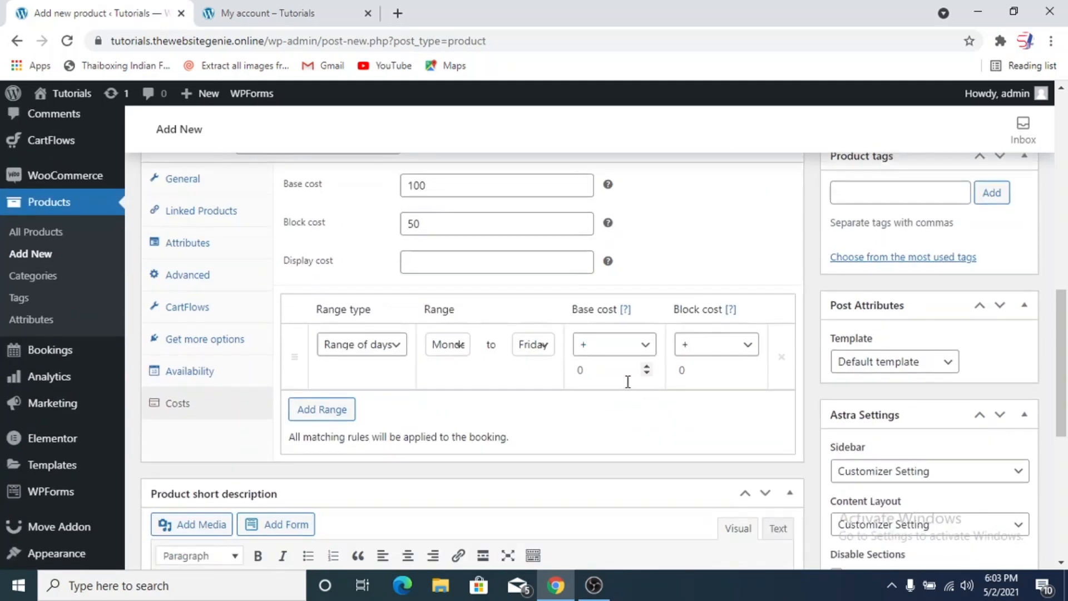
pyautogui.click(723, 359)
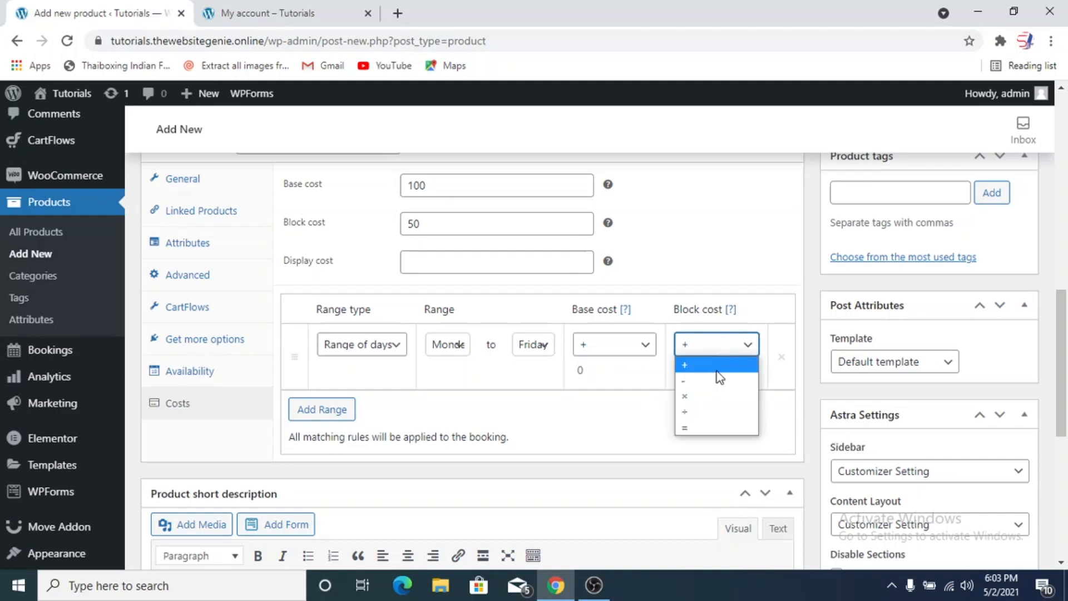
pyautogui.click(698, 422)
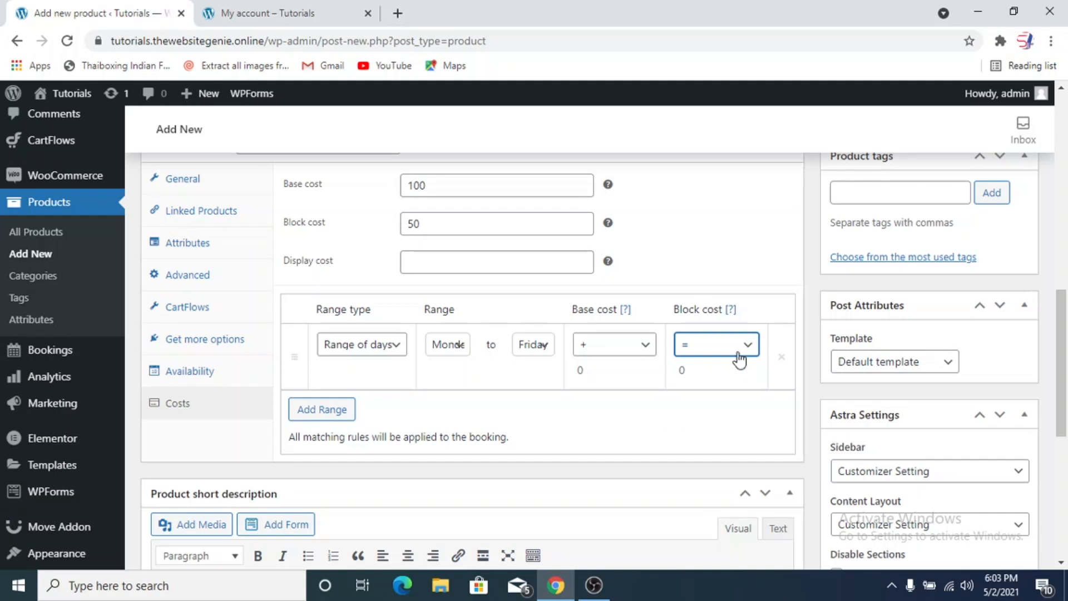
pyautogui.click(692, 370)
pyautogui.write('25')
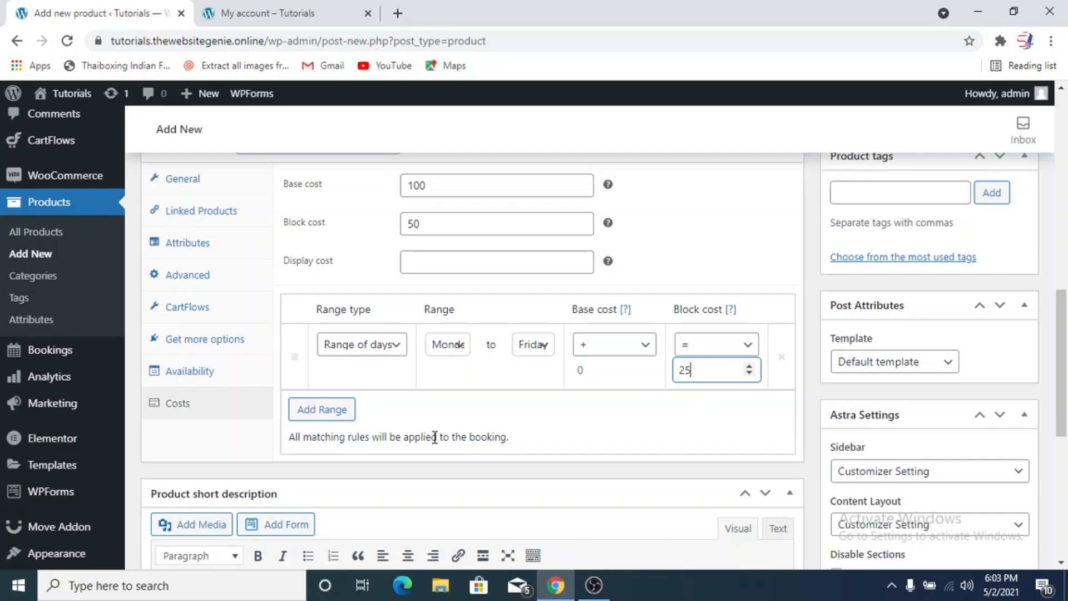
# Write the product short description "Doctor's Chamber available to take bookings online.".
pyautogui.scroll(-2, 549, 430)
pyautogui.click(367, 475)
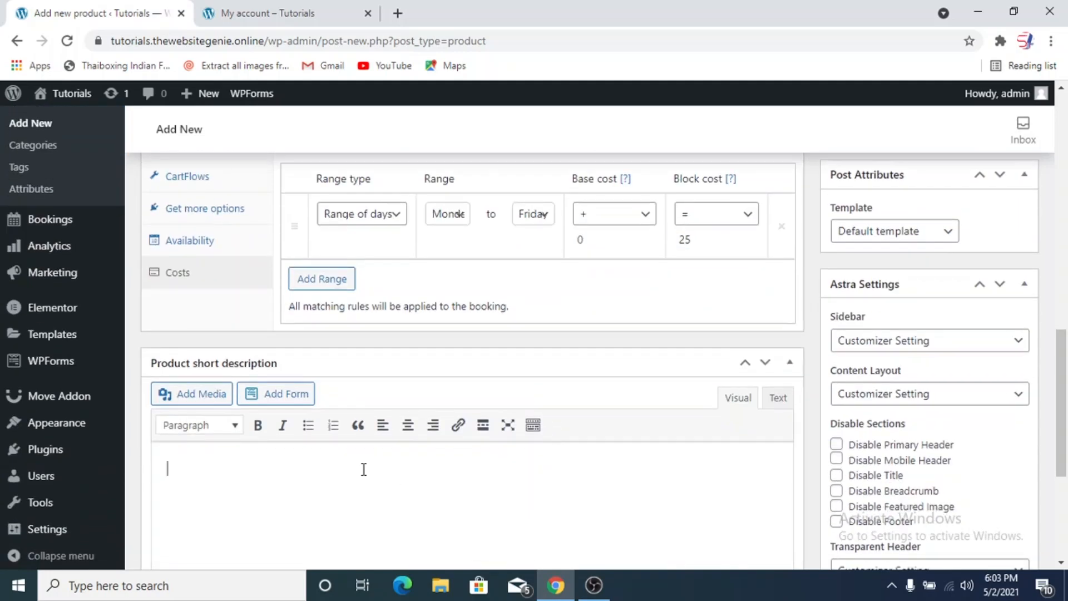
pyautogui.write("Doctor's Chamber ")
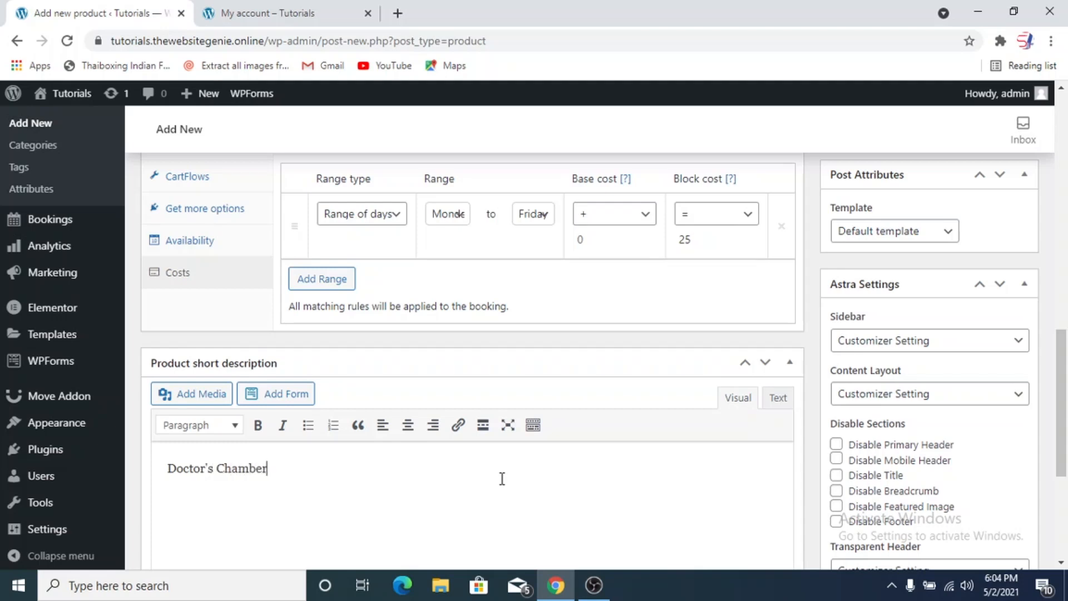
pyautogui.write('available to ta')
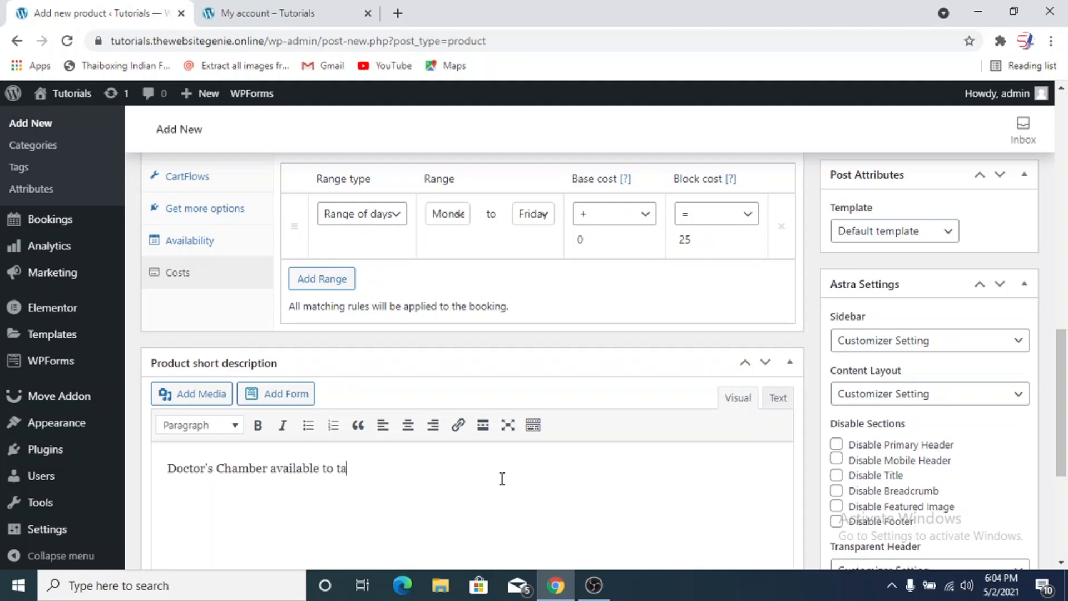
pyautogui.write('ke bookings online.')
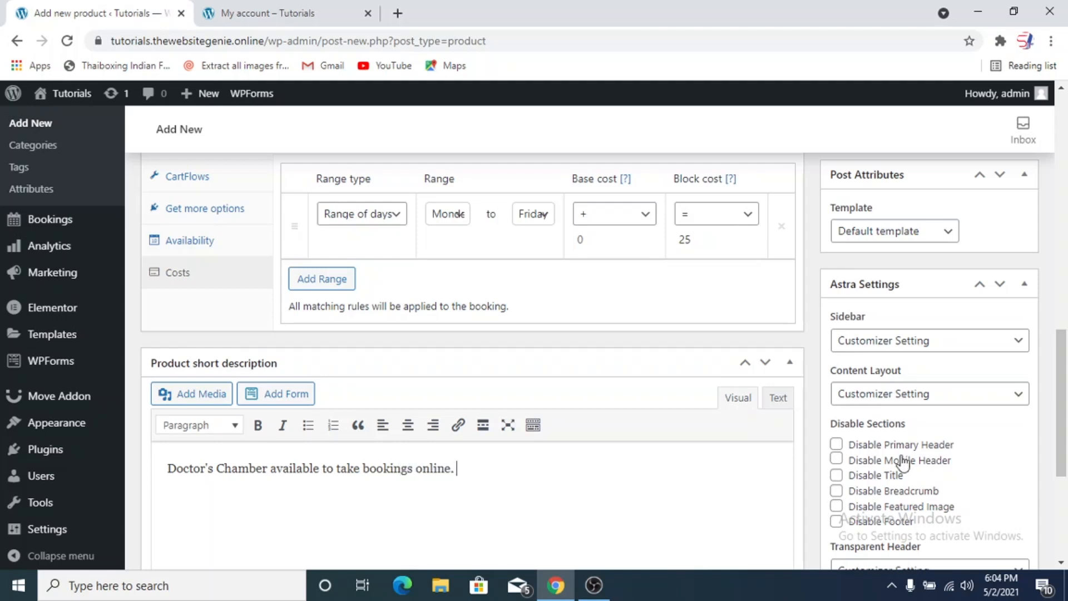
# Set the product image to the media library photo of the doctor in blue scrubs holding a stethoscope.
pyautogui.scroll(-5, 809, 456)
pyautogui.click(880, 399)
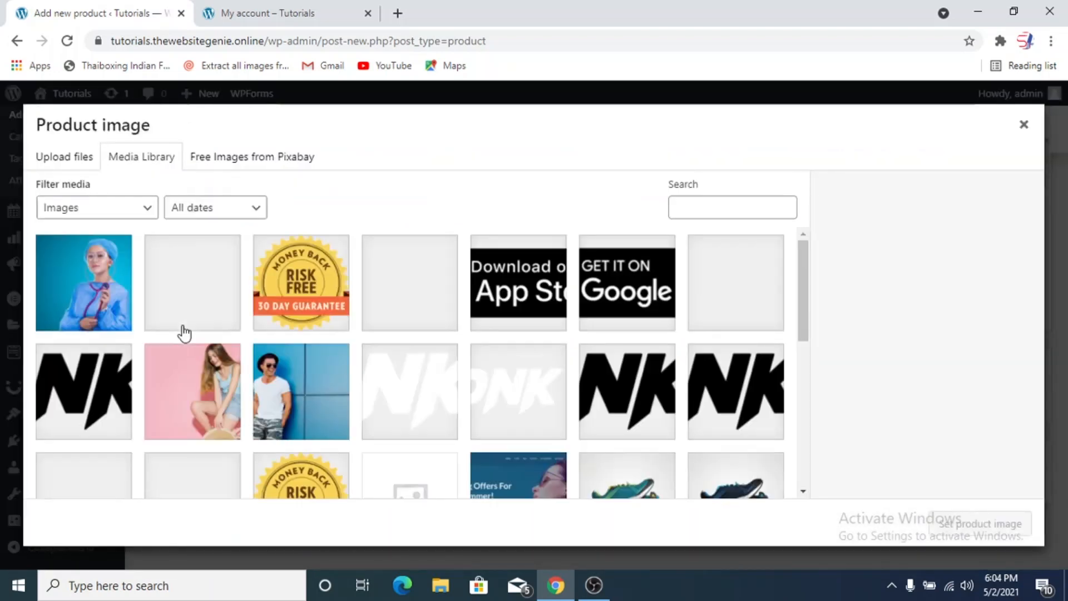
pyautogui.click(107, 283)
pyautogui.click(984, 524)
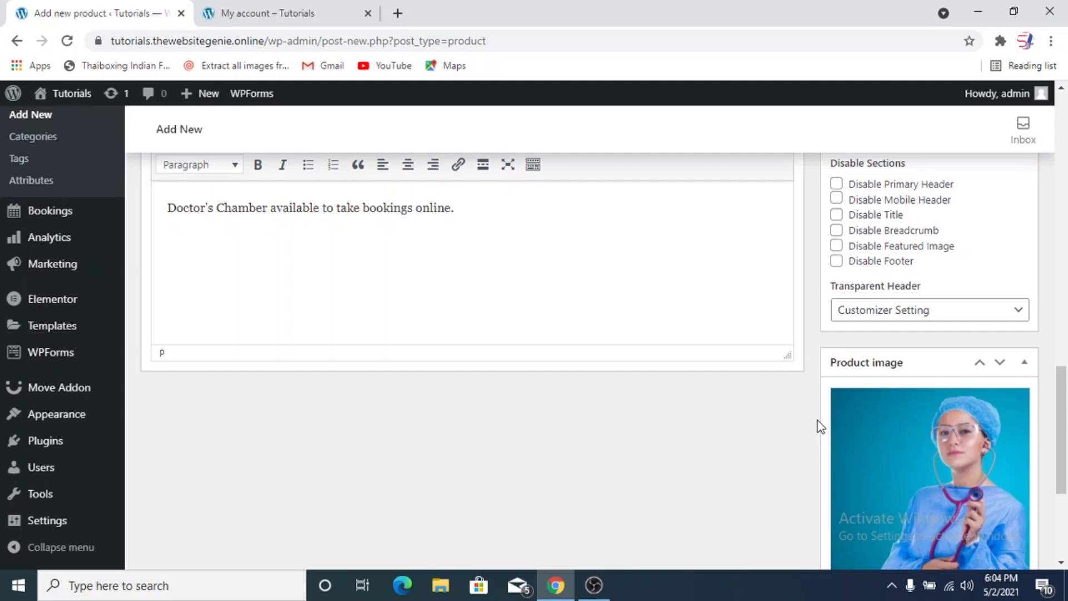
# Create a new product category named "Appointment" and assign it to the Doctor product.
pyautogui.scroll(-2, 820, 426)
pyautogui.scroll(12, 820, 427)
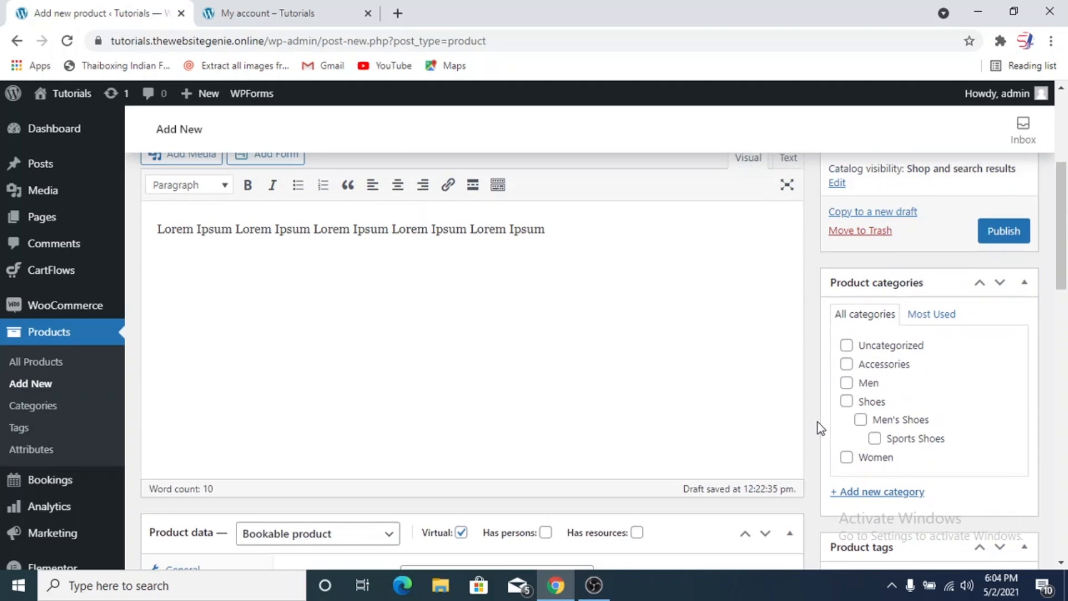
pyautogui.scroll(-3, 820, 426)
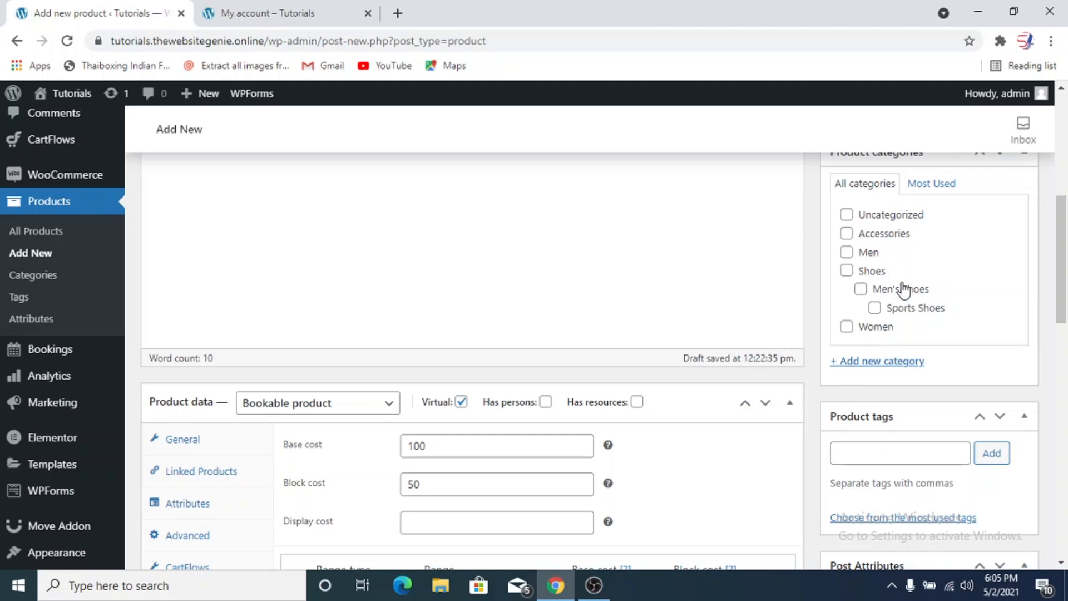
pyautogui.click(867, 367)
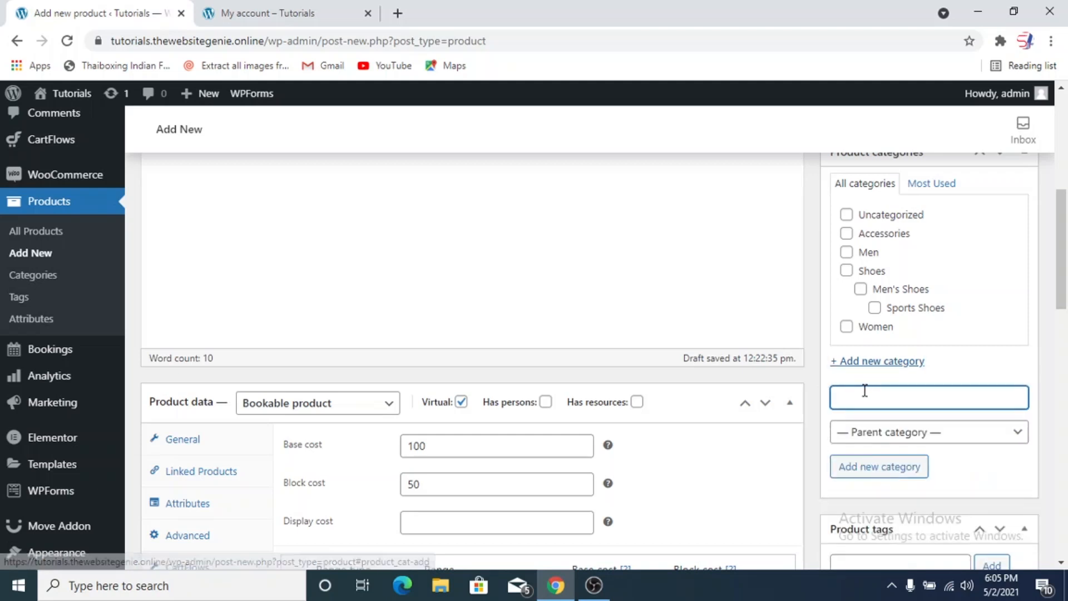
pyautogui.write('Appointment')
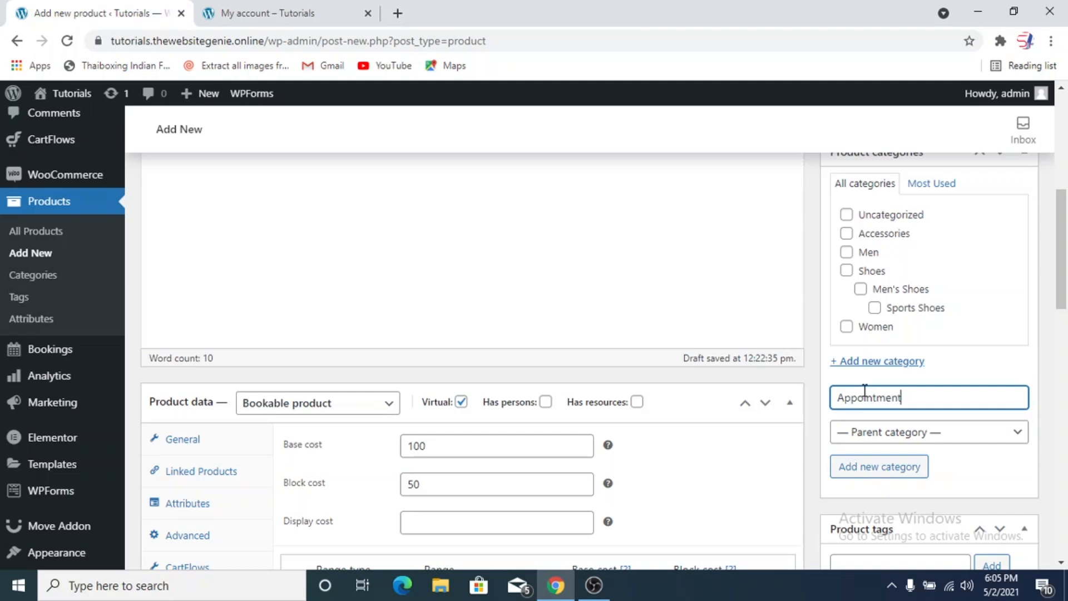
pyautogui.click(872, 466)
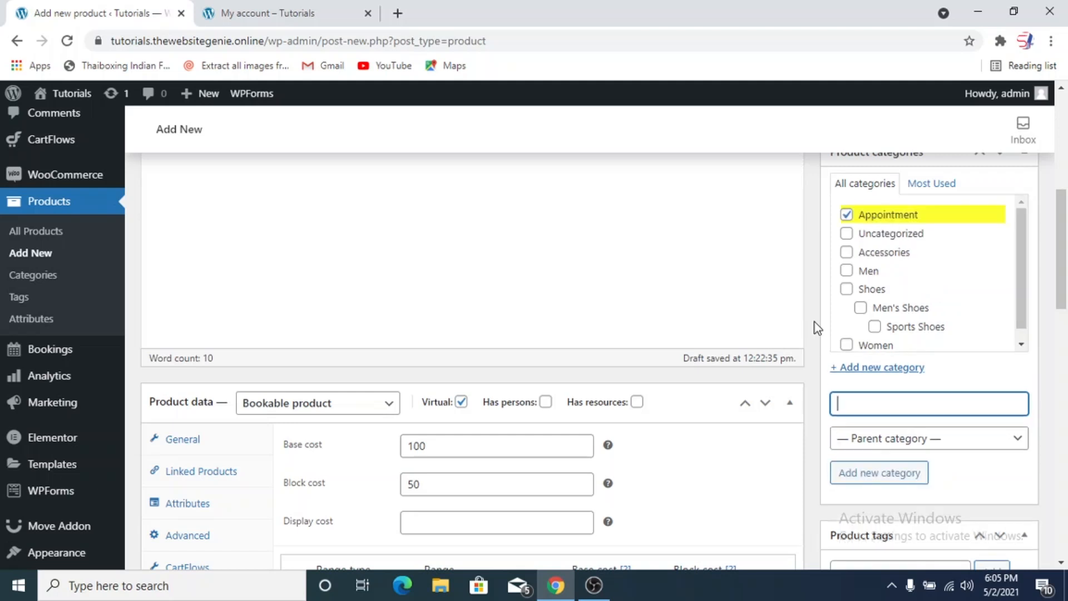
# Review the Doctor product's details, costs and image, and publish the product.
pyautogui.scroll(2, 451, 308)
pyautogui.scroll(3, 451, 308)
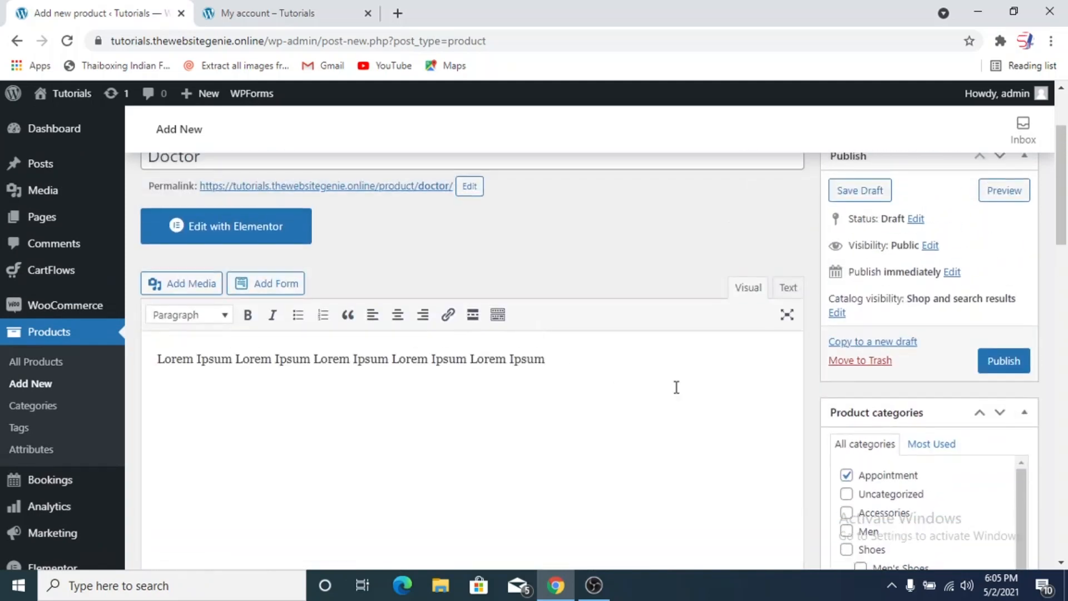
pyautogui.scroll(3, 794, 429)
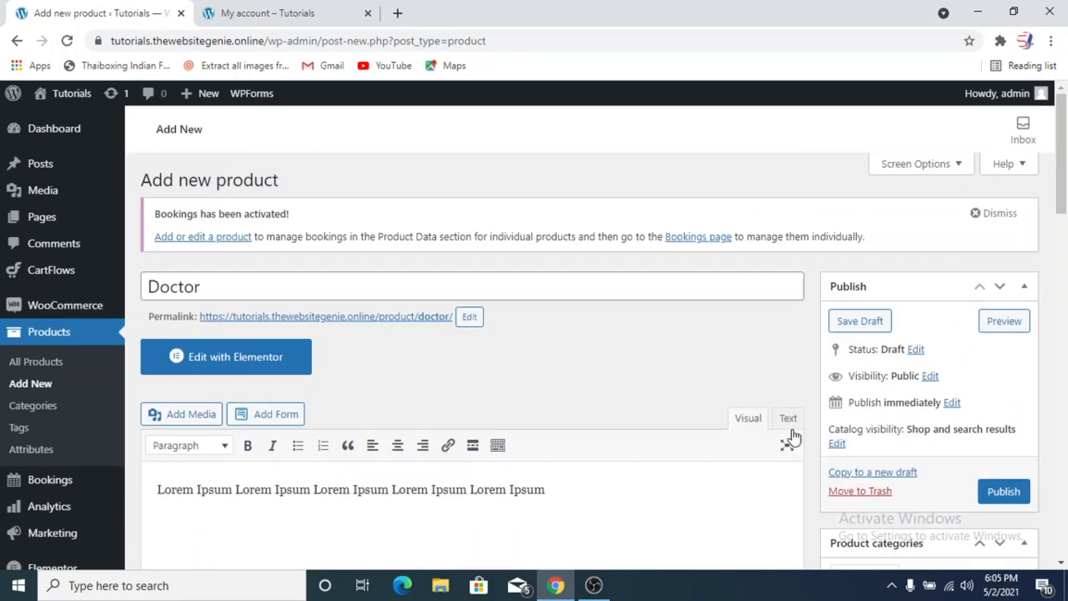
pyautogui.scroll(-10, 794, 437)
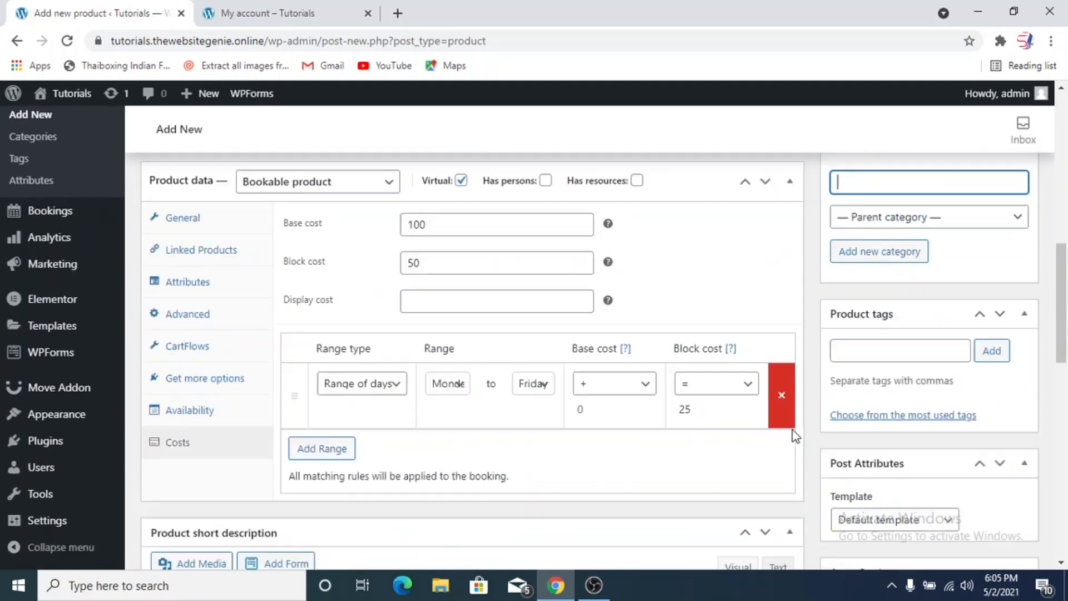
pyautogui.scroll(-10, 794, 438)
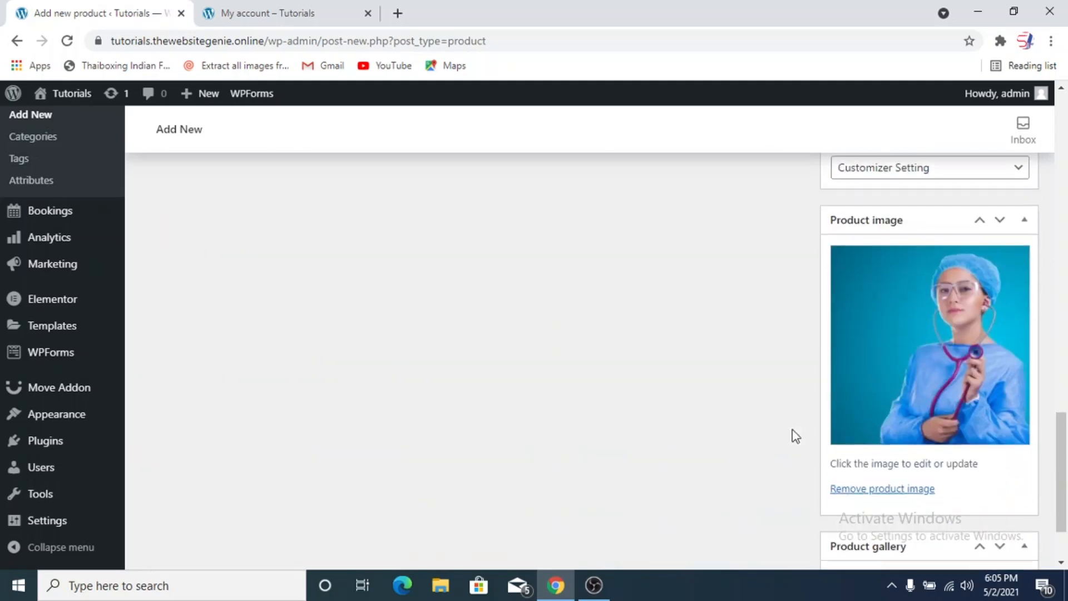
pyautogui.scroll(-2, 820, 437)
pyautogui.scroll(14, 820, 437)
pyautogui.scroll(5, 821, 437)
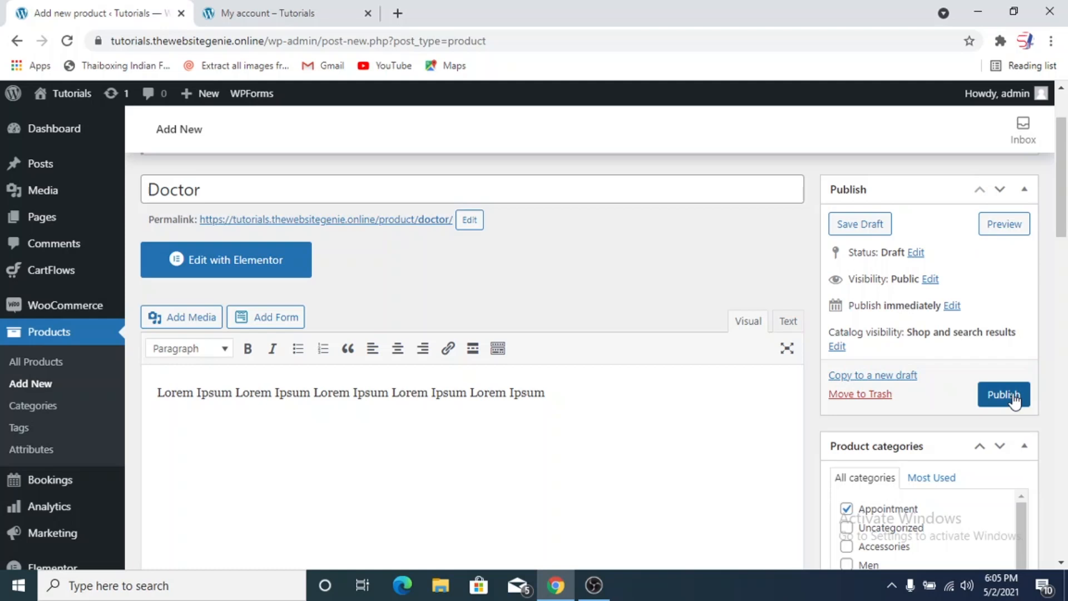
pyautogui.click(1013, 396)
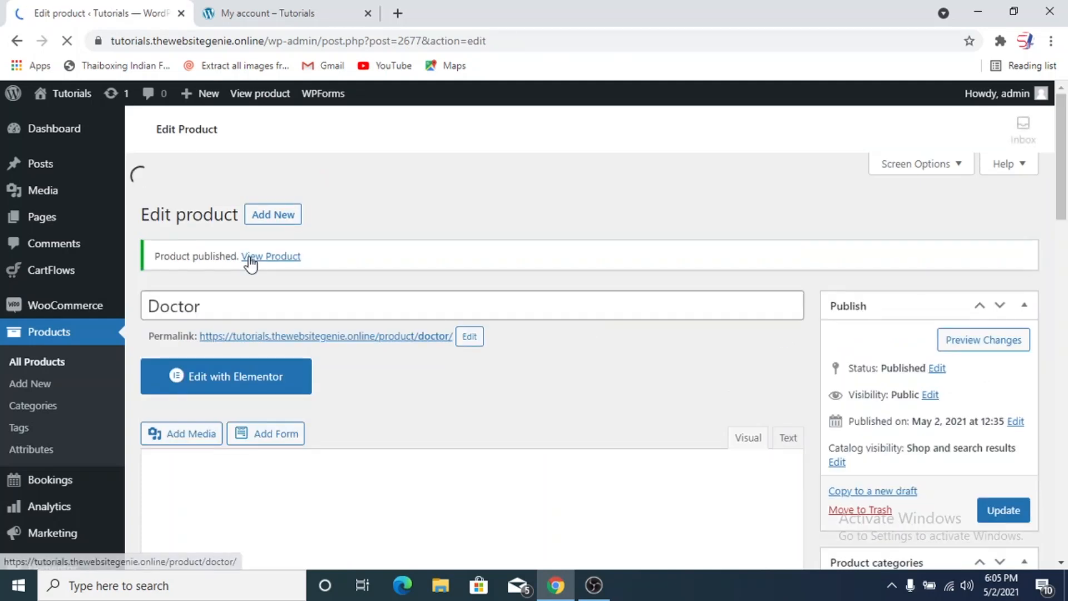
# Open the published Doctor product's store page in a new tab and review its price, descriptions and booking form.
pyautogui.rightClick(271, 281)
pyautogui.click(328, 294)
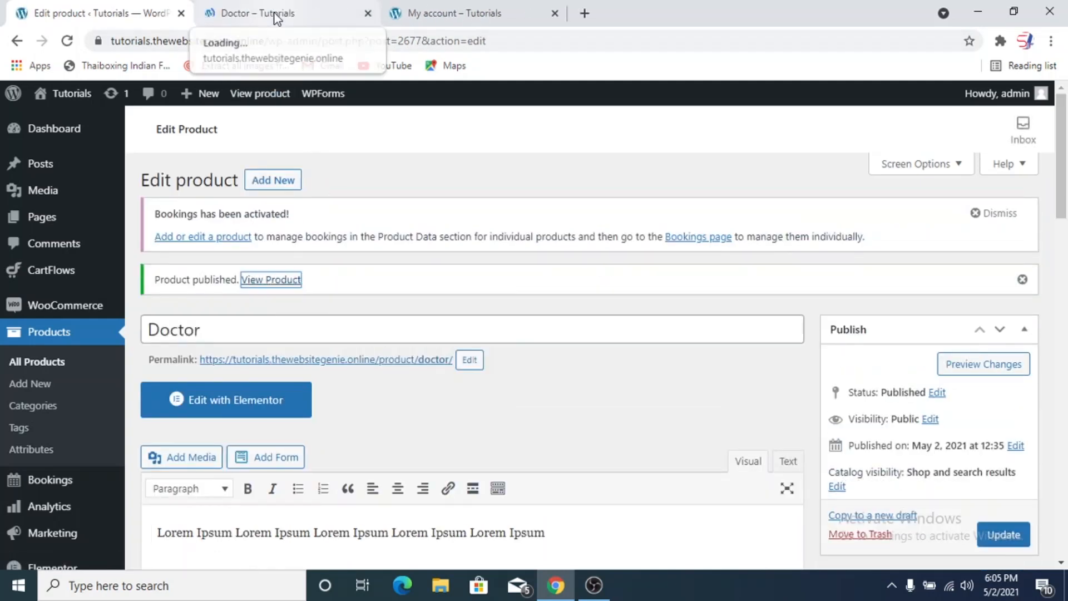
pyautogui.click(311, 14)
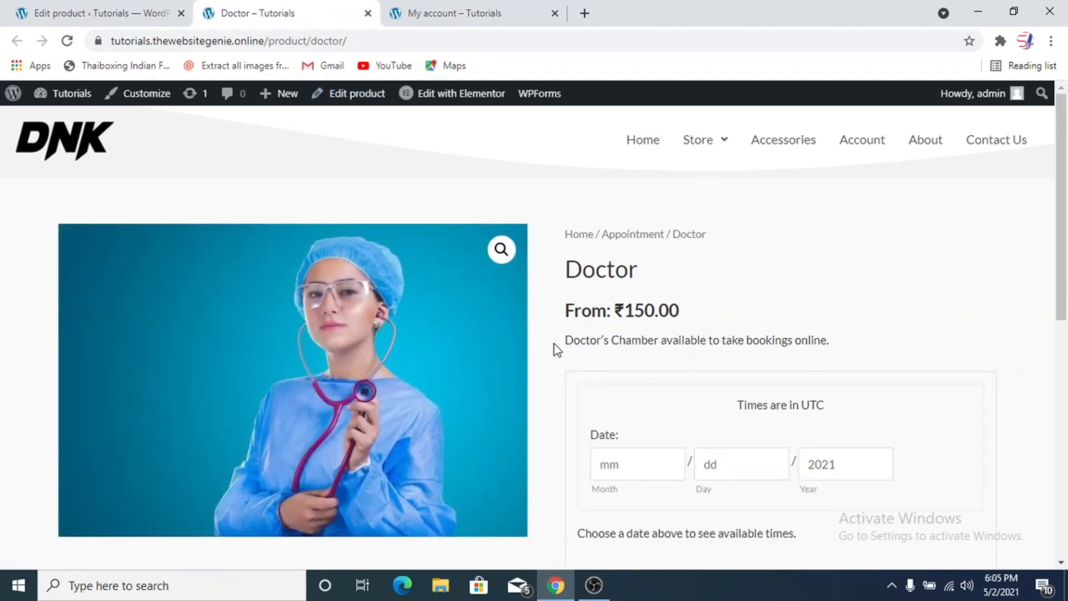
pyautogui.scroll(-2, 556, 350)
pyautogui.scroll(2, 555, 350)
pyautogui.scroll(-7, 540, 355)
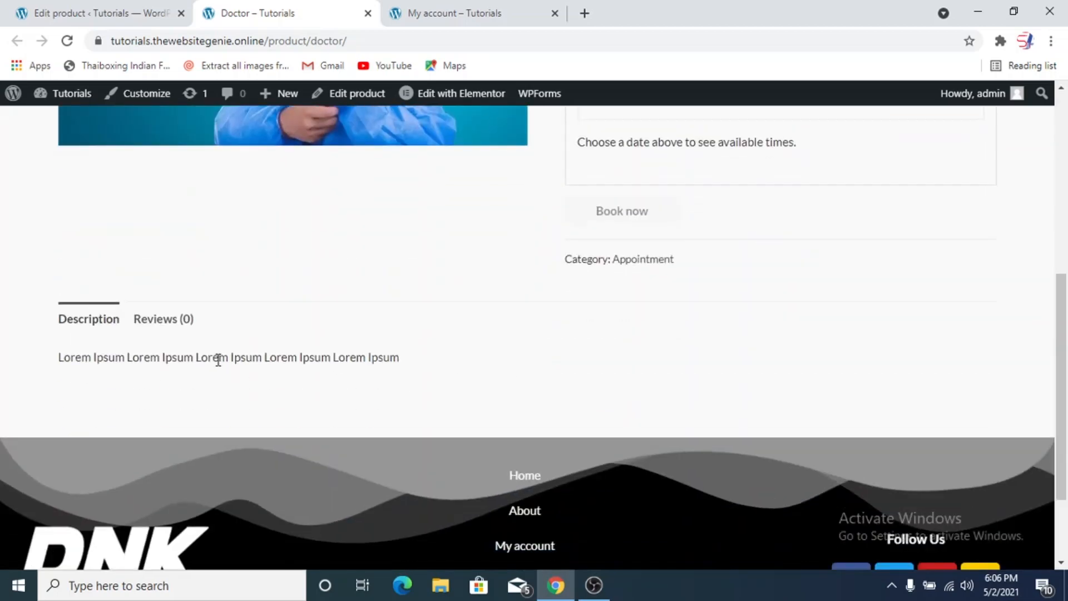
pyautogui.scroll(5, 573, 359)
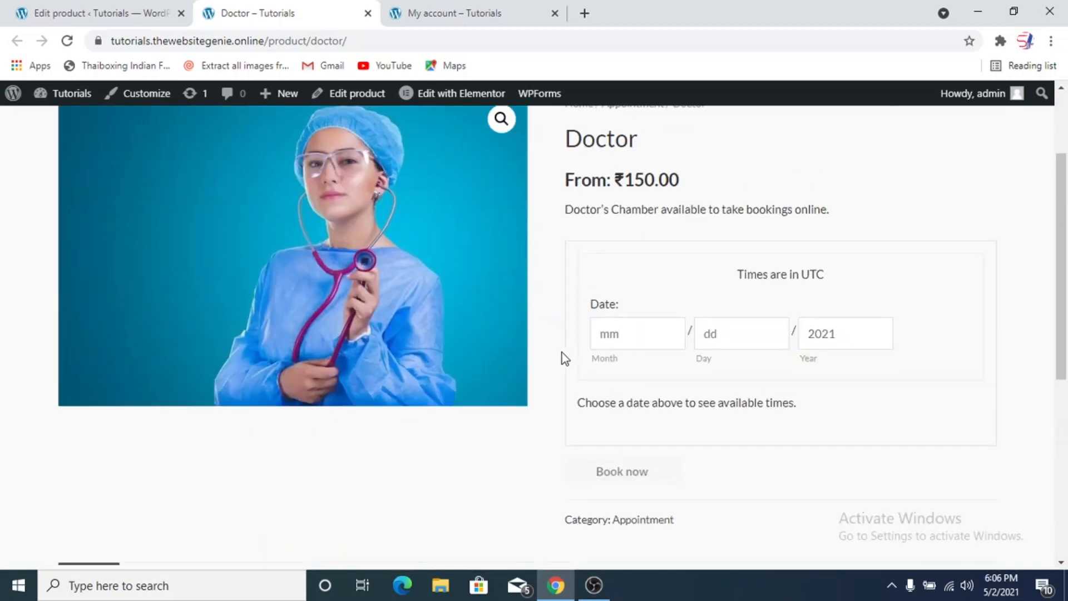
pyautogui.scroll(2, 562, 353)
pyautogui.scroll(-2, 562, 353)
# Fill in the booking form for May 3, 2021, from 3:00 pm to 4:00 pm (1 Hour), to test the weekday cost.
pyautogui.click(606, 337)
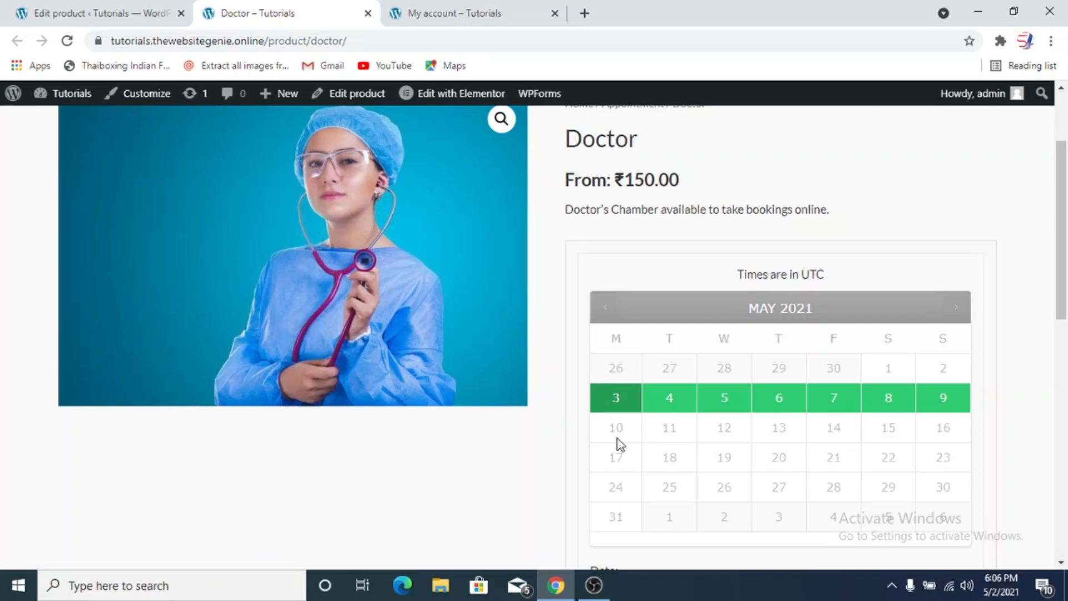
pyautogui.click(616, 398)
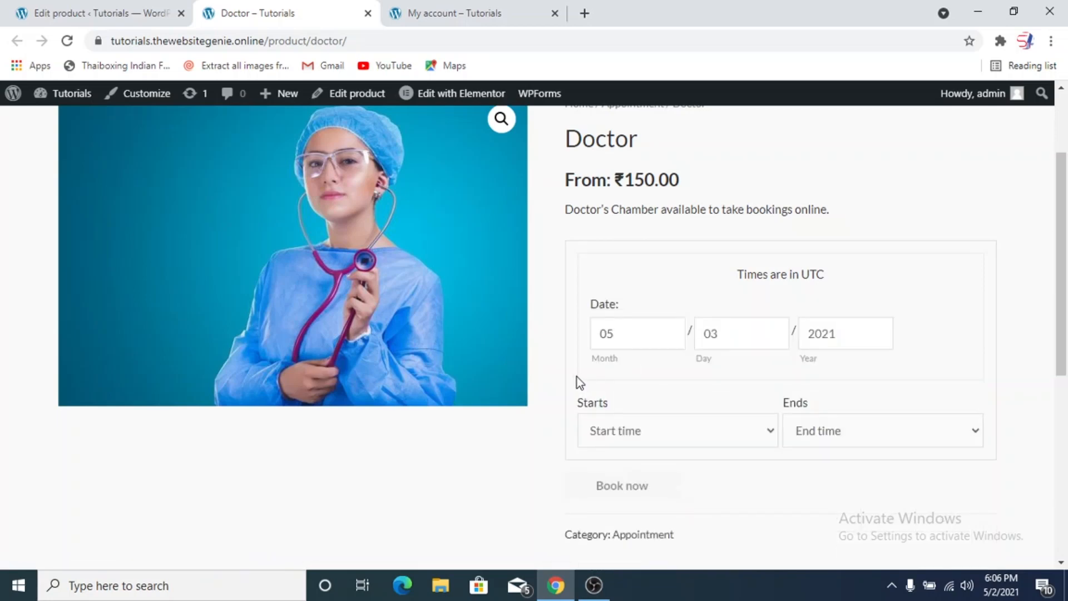
pyautogui.scroll(-2, 577, 377)
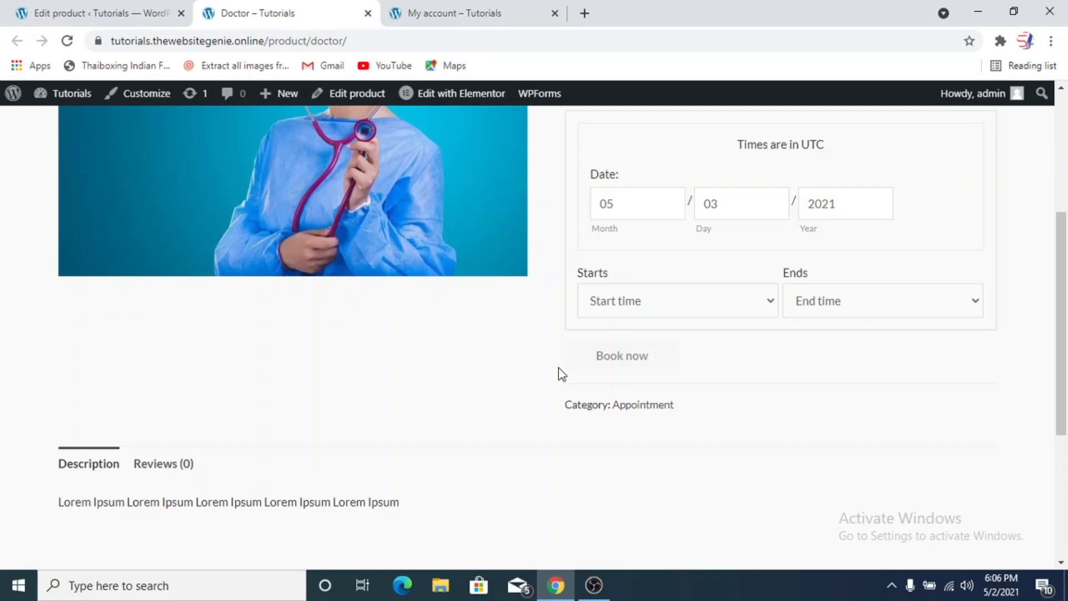
pyautogui.click(699, 309)
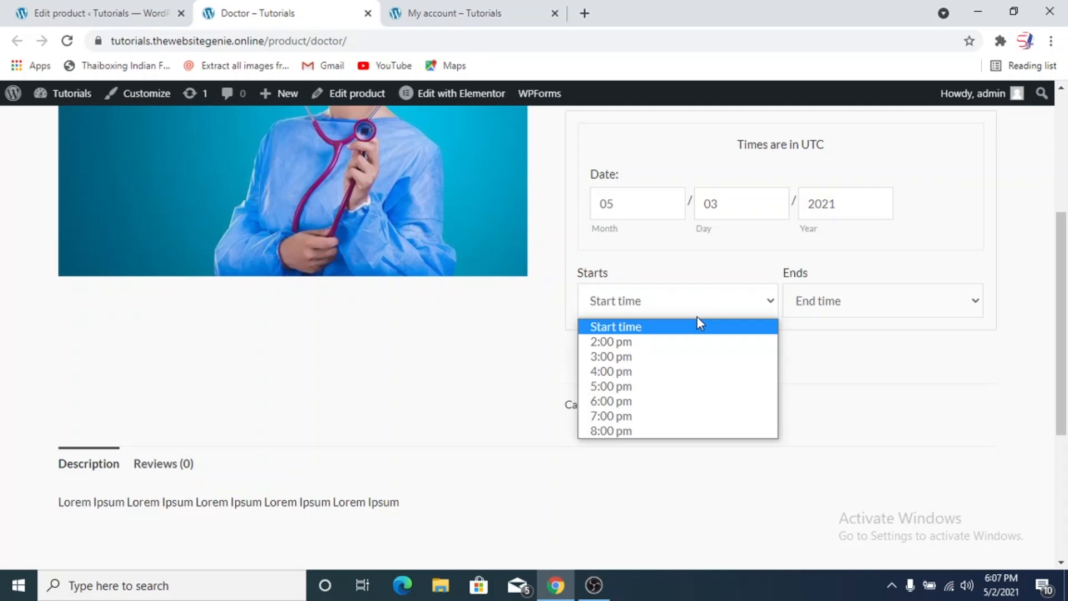
pyautogui.click(621, 358)
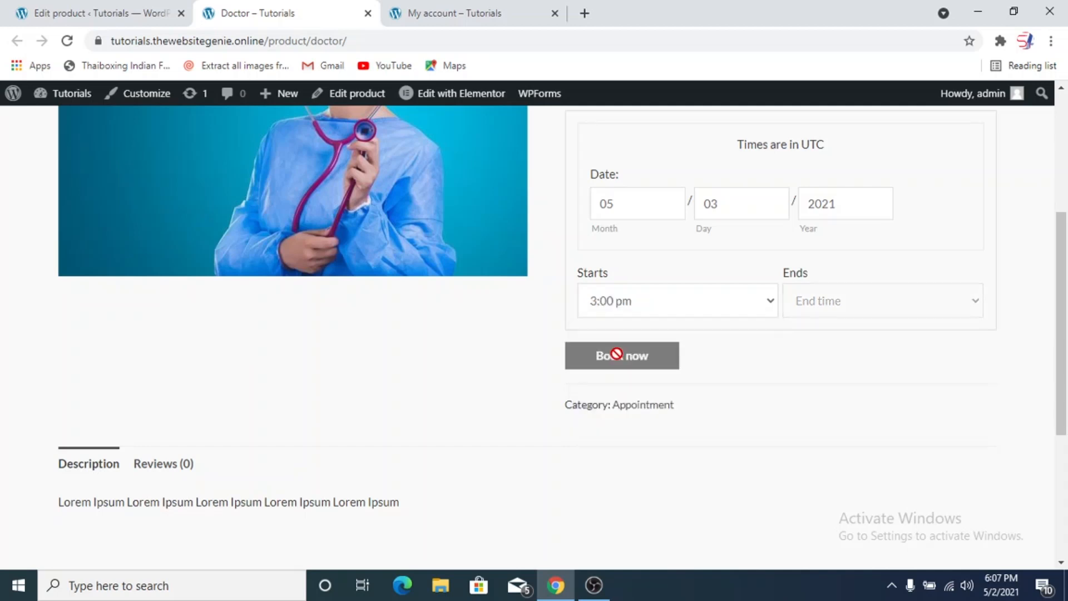
pyautogui.click(864, 309)
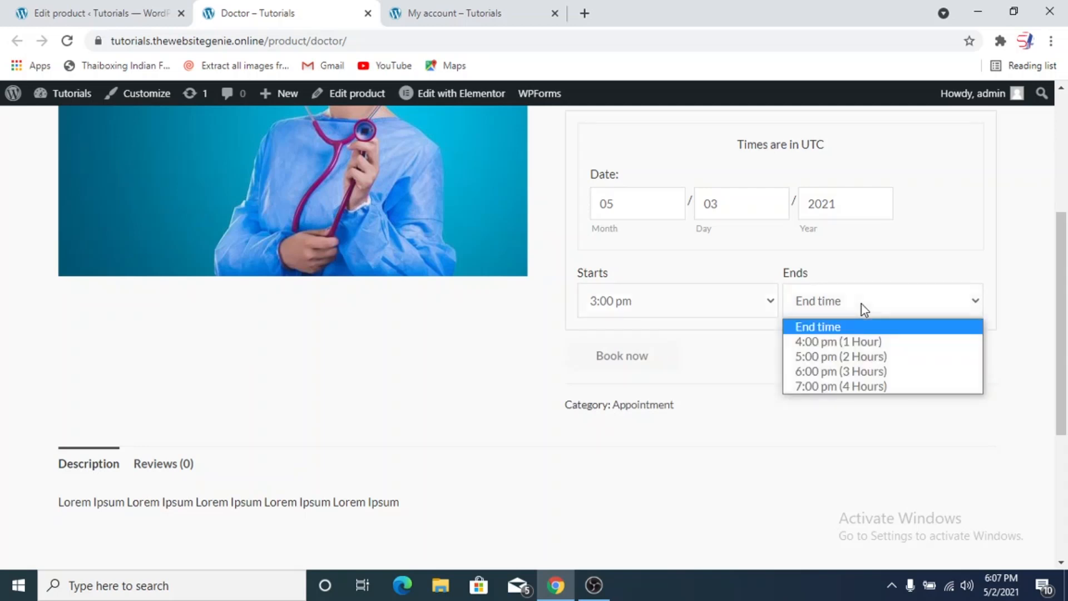
pyautogui.click(834, 342)
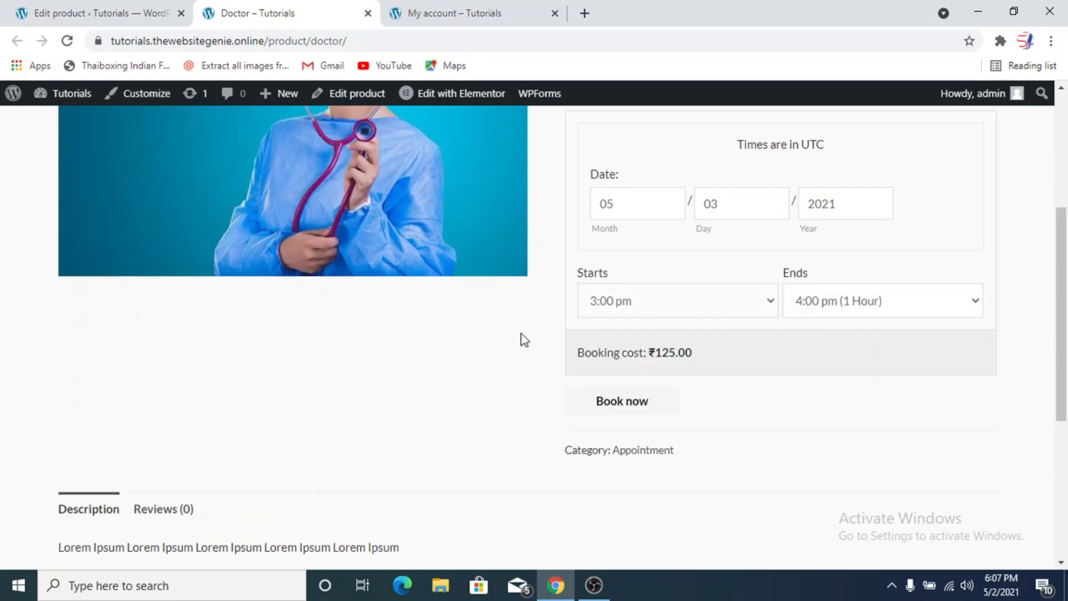
# Check the weekday booking cost, and set the end time to 5:00 pm (2 Hours) to compare it.
pyautogui.scroll(2, 537, 338)
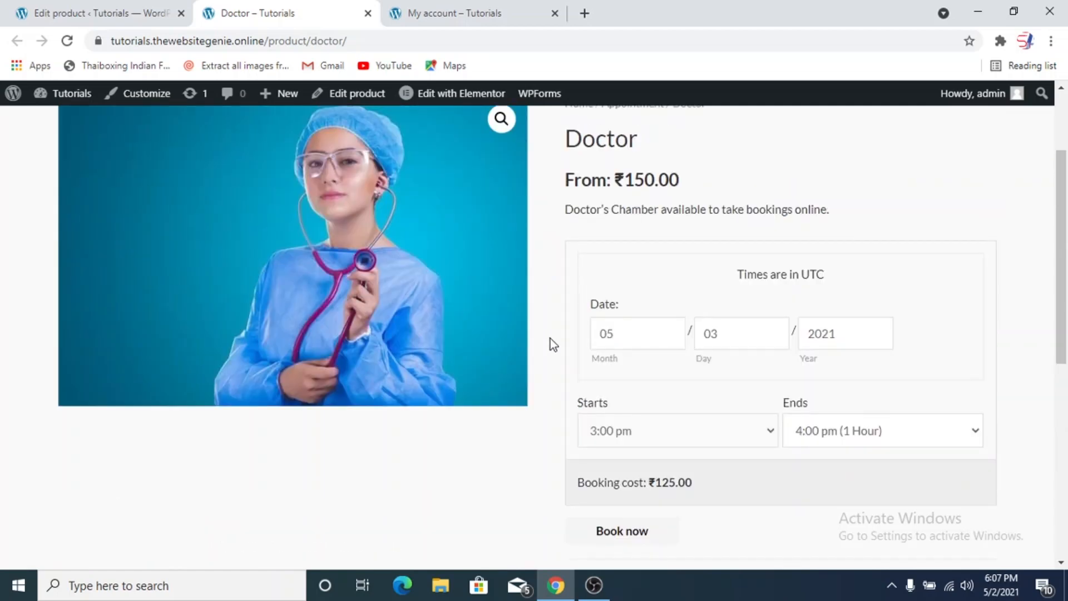
pyautogui.scroll(-2, 550, 339)
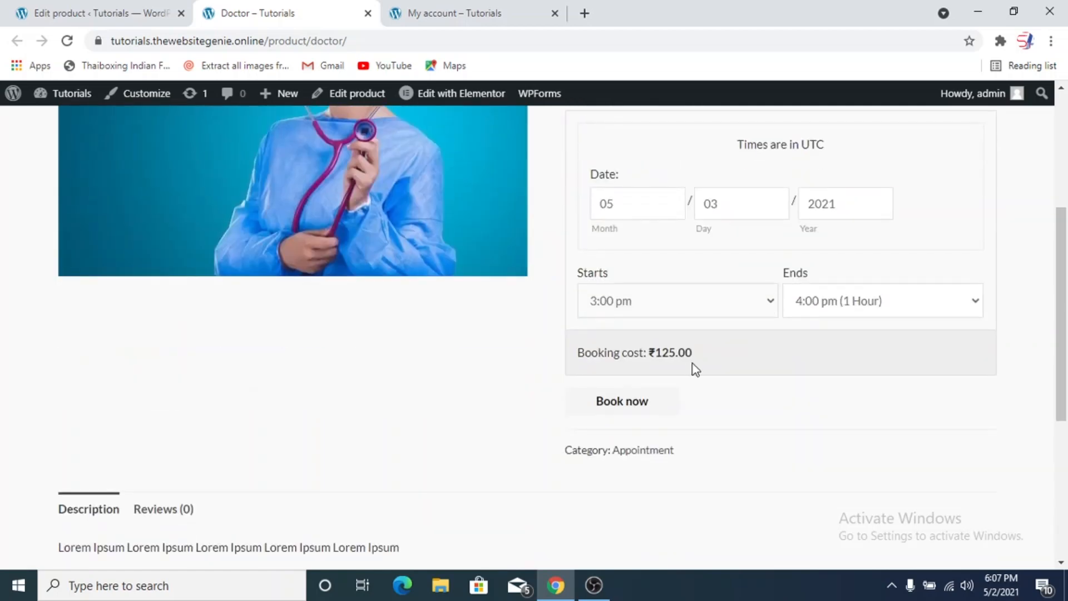
pyautogui.scroll(2, 566, 352)
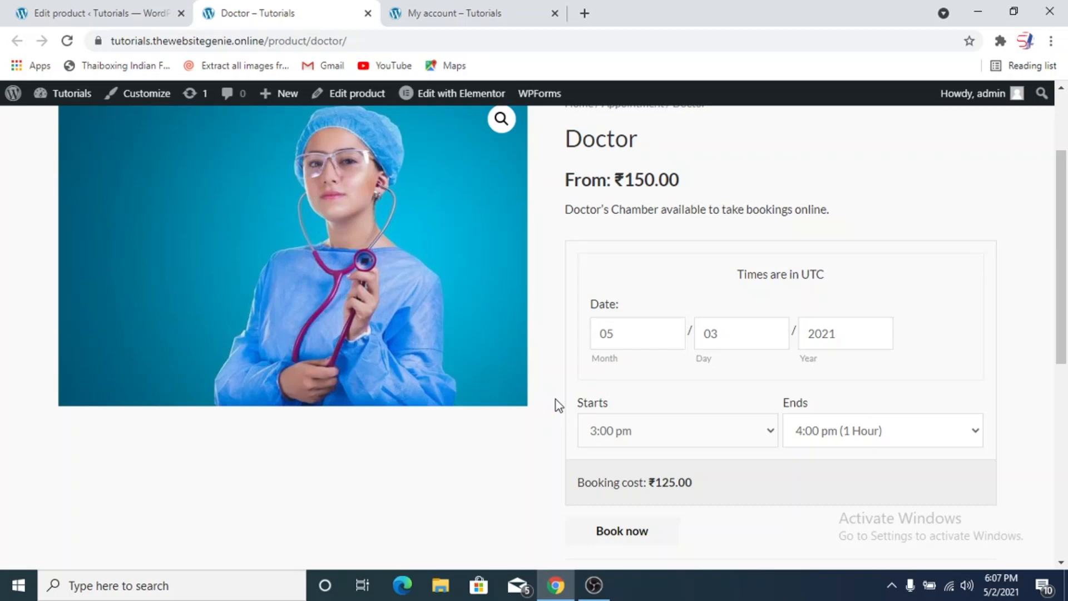
pyautogui.click(911, 438)
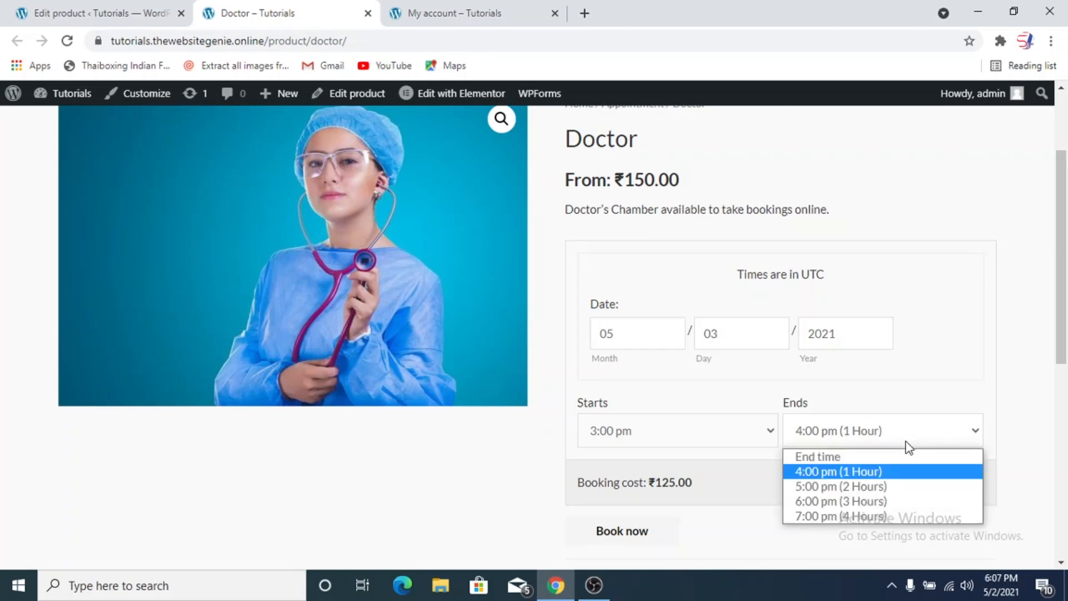
pyautogui.click(855, 487)
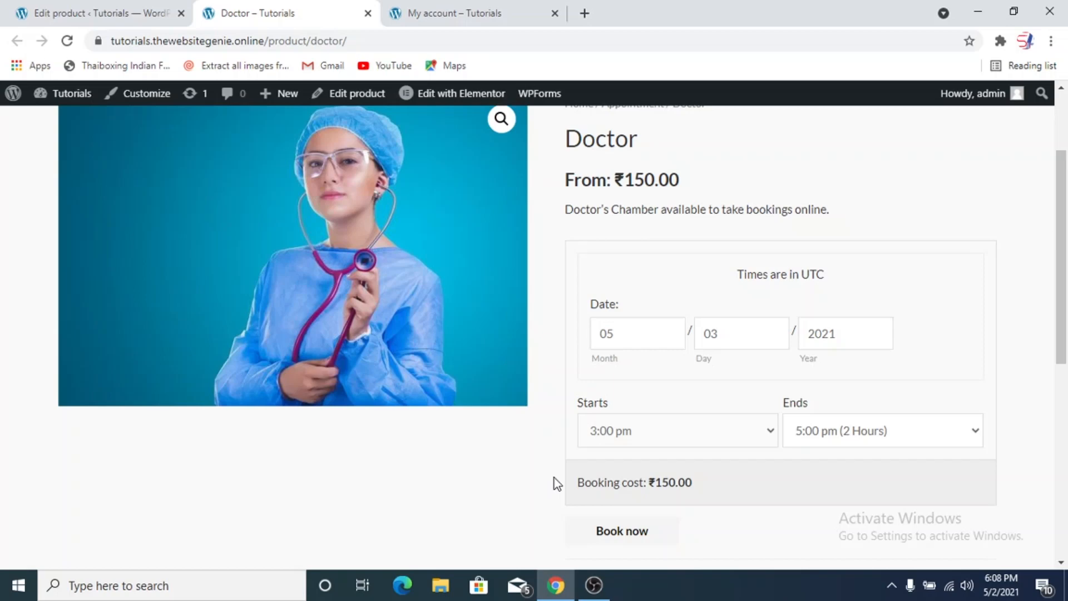
# Set the booking to Saturday, May 8, 2021, from 3:00 pm to 4:00 pm (1 Hour), and check the weekend booking cost.
pyautogui.click(717, 334)
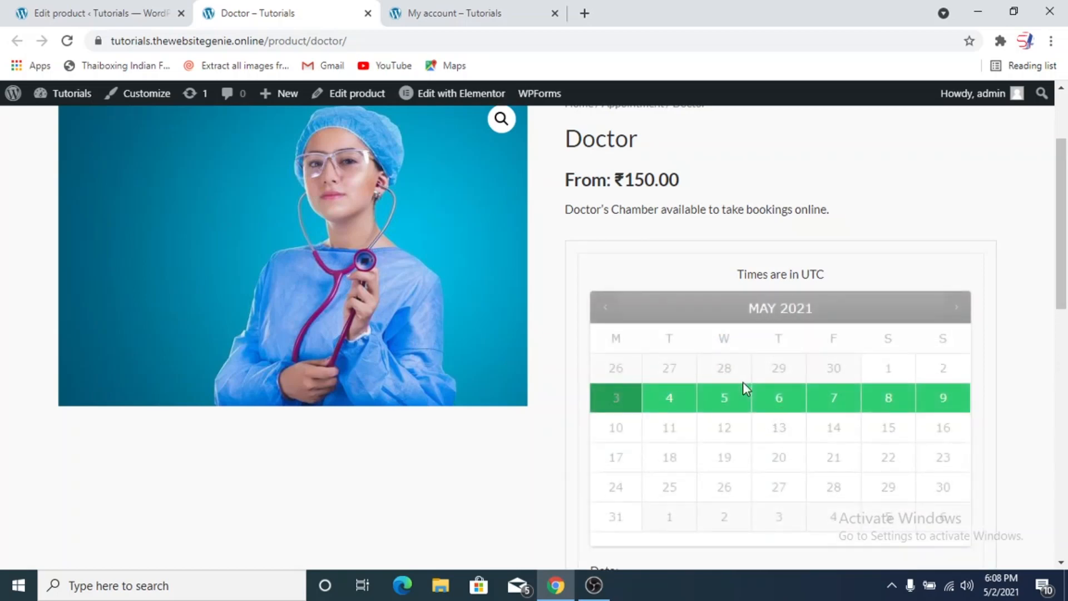
pyautogui.click(878, 399)
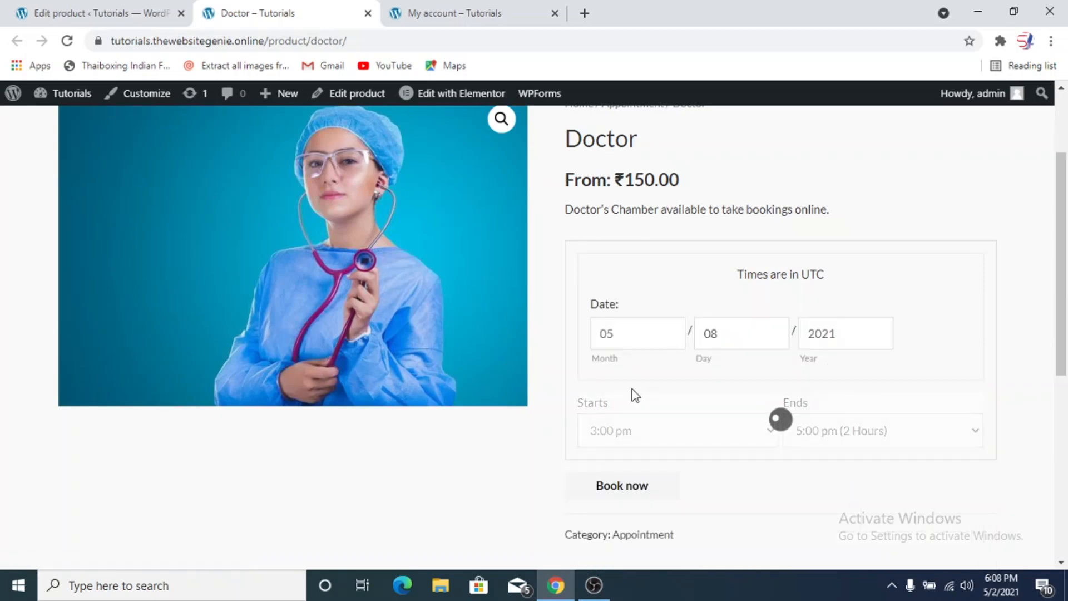
pyautogui.click(705, 438)
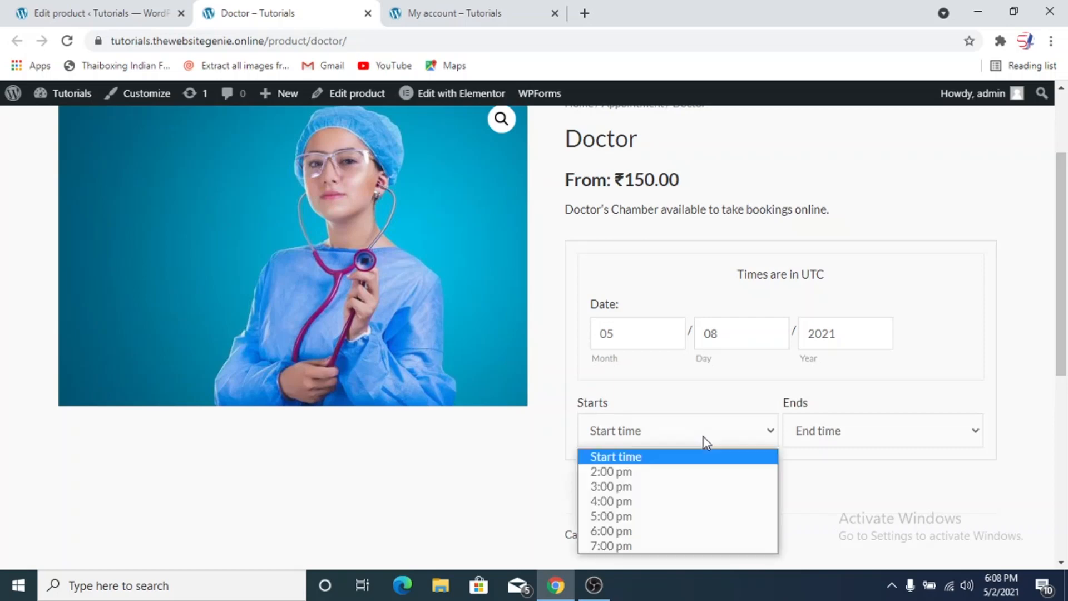
pyautogui.click(672, 487)
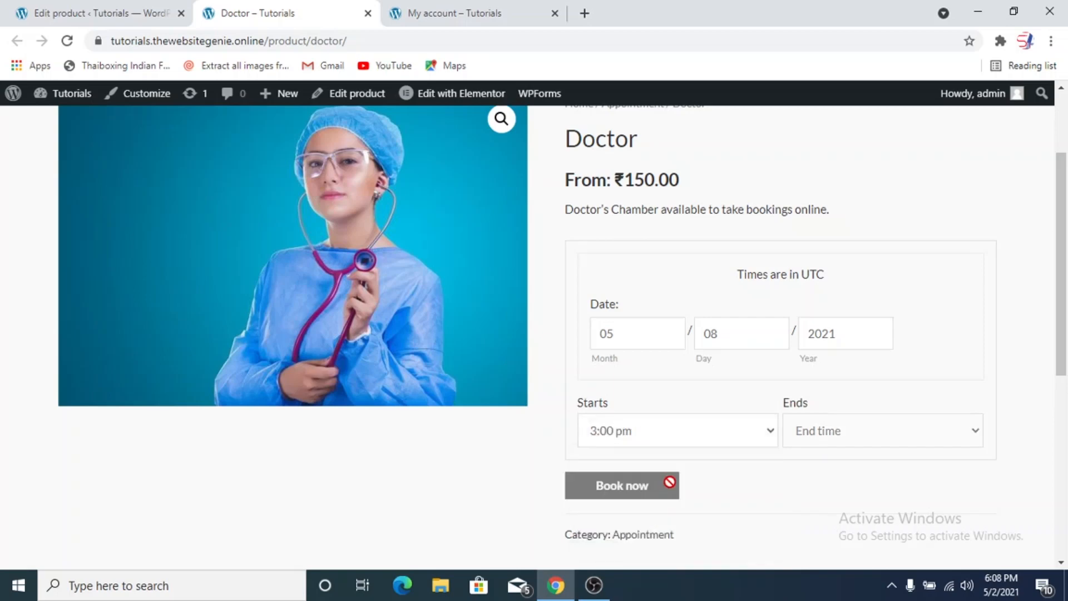
pyautogui.click(862, 440)
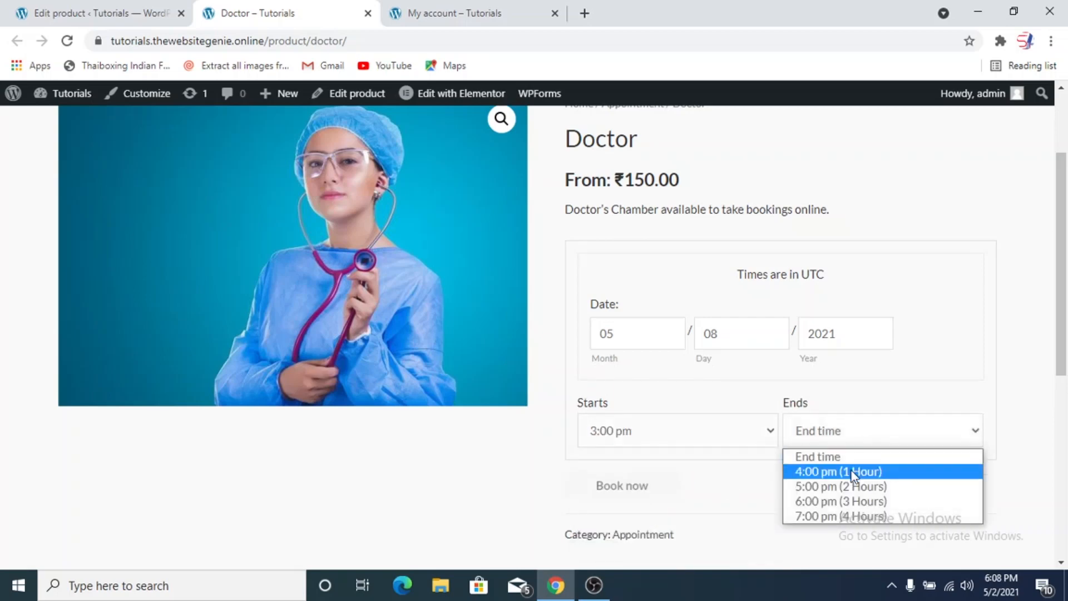
pyautogui.click(846, 471)
pyautogui.scroll(-2, 550, 437)
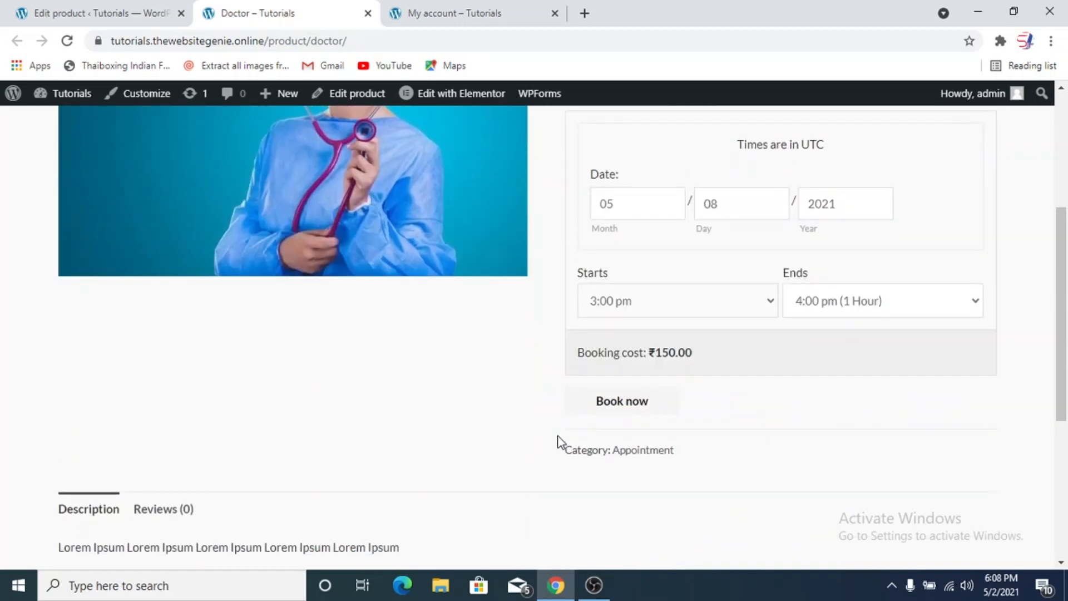
pyautogui.scroll(2, 559, 438)
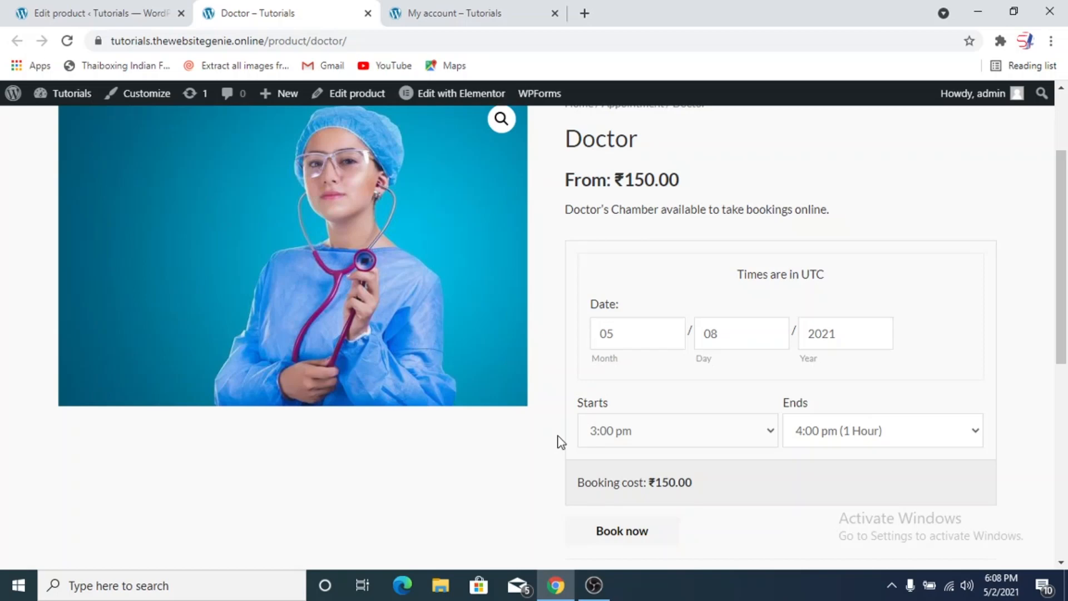
pyautogui.scroll(-2, 561, 442)
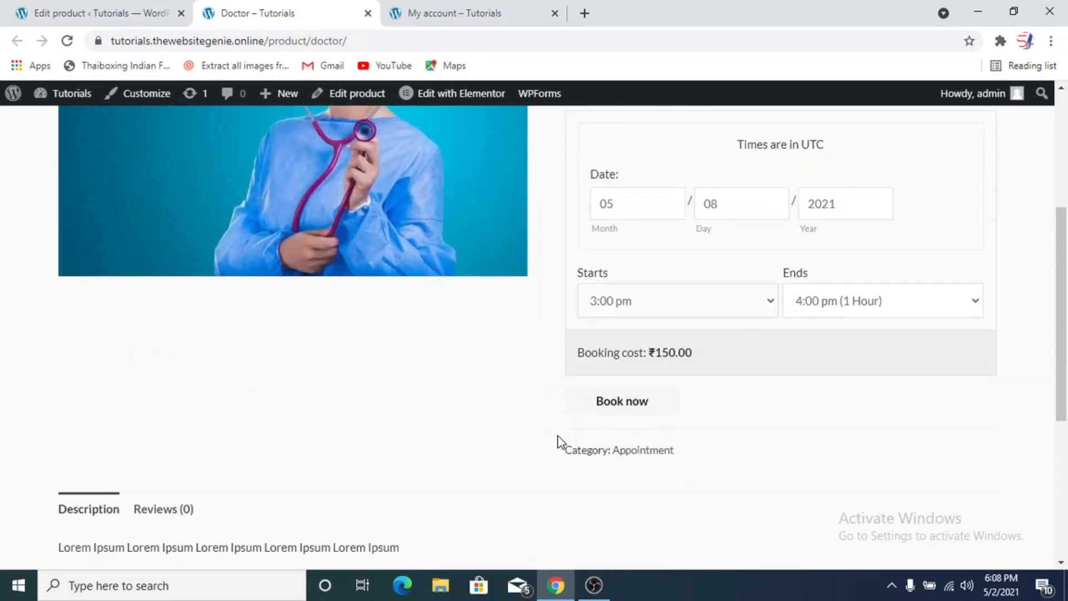
# Return to the Doctor product's editing page and enable resources for the bookable product.
pyautogui.scroll(2, 561, 443)
pyautogui.scroll(2, 561, 442)
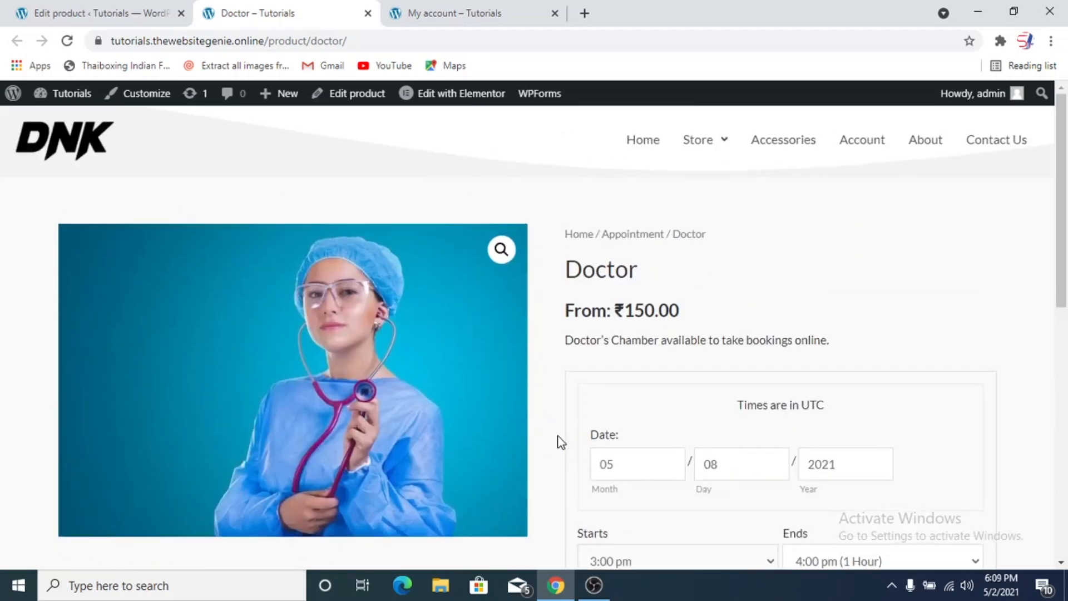
pyautogui.click(166, 17)
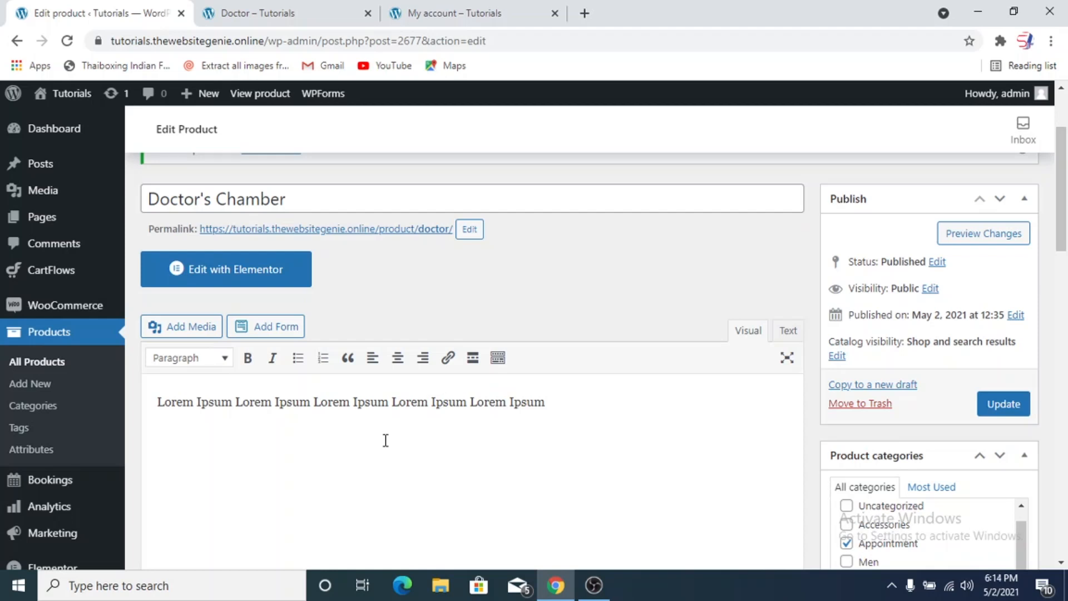
pyautogui.scroll(-7, 386, 440)
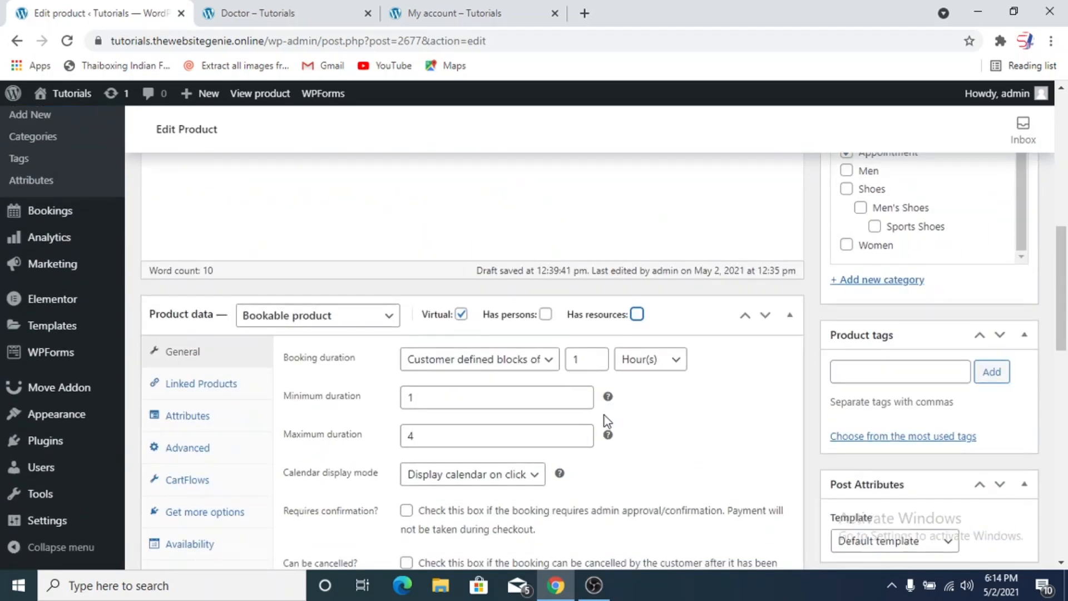
pyautogui.click(637, 314)
pyautogui.scroll(-2, 713, 433)
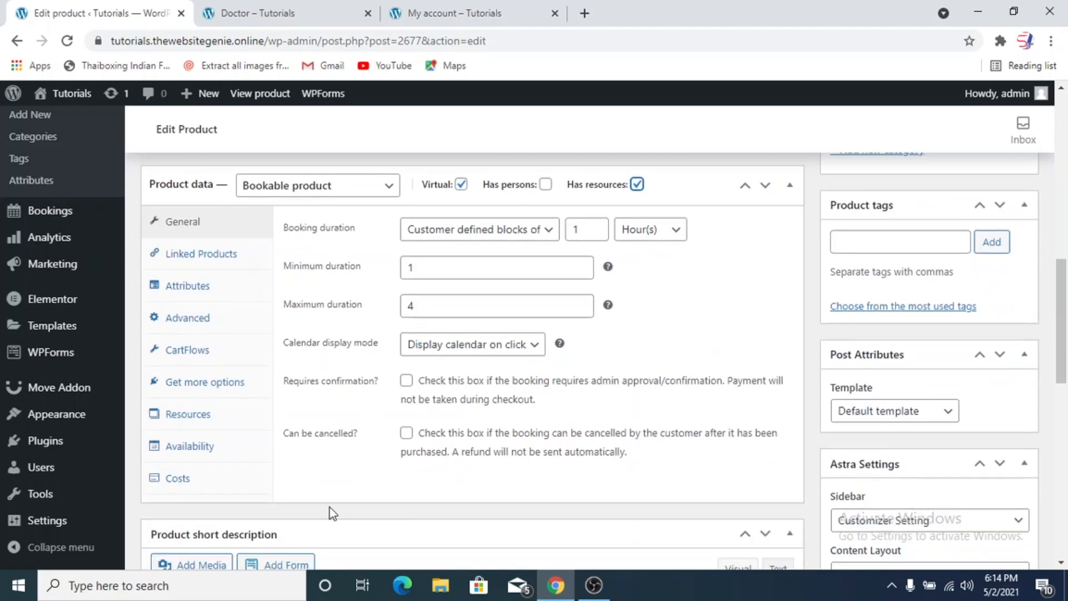
# Set the label of the product's resources to "Type of Doctor".
pyautogui.click(246, 427)
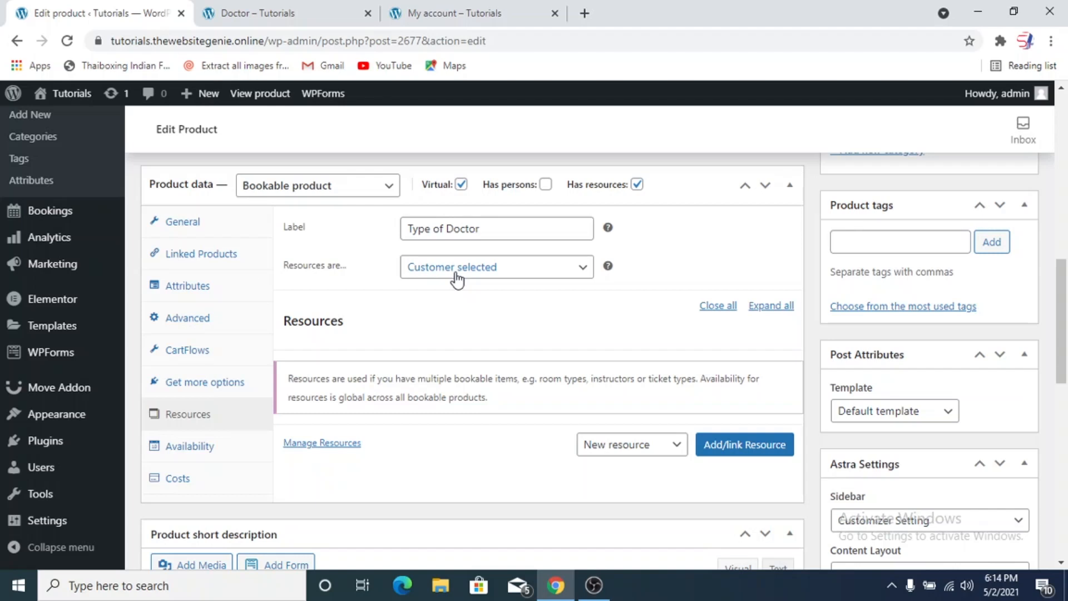
pyautogui.click(474, 232)
pyautogui.moveTo(475, 232); pyautogui.dragTo(385, 242)
pyautogui.write('T')
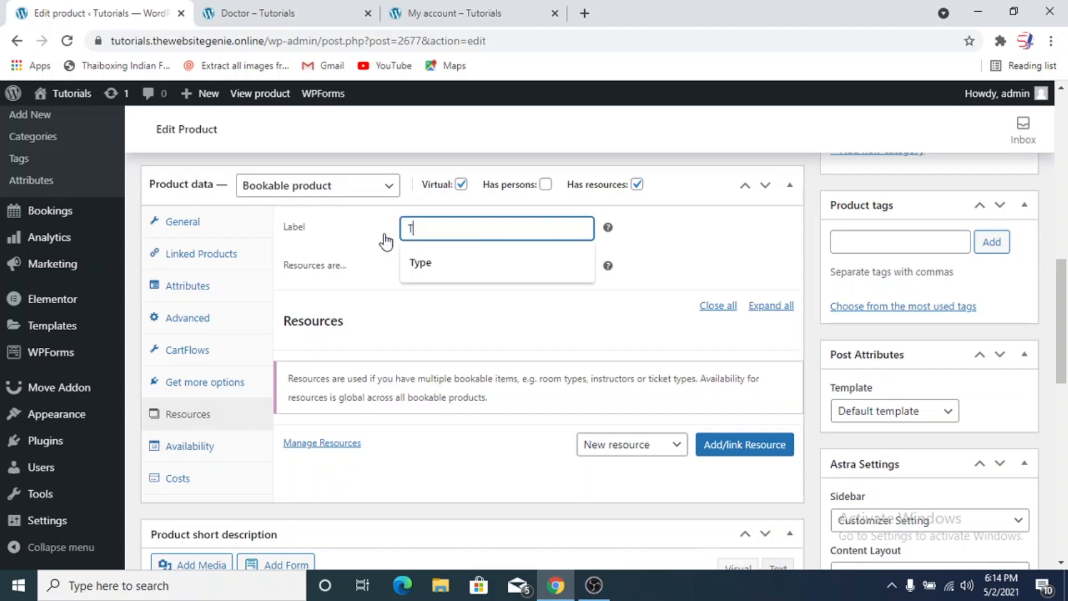
pyautogui.write('ype of Doctor')
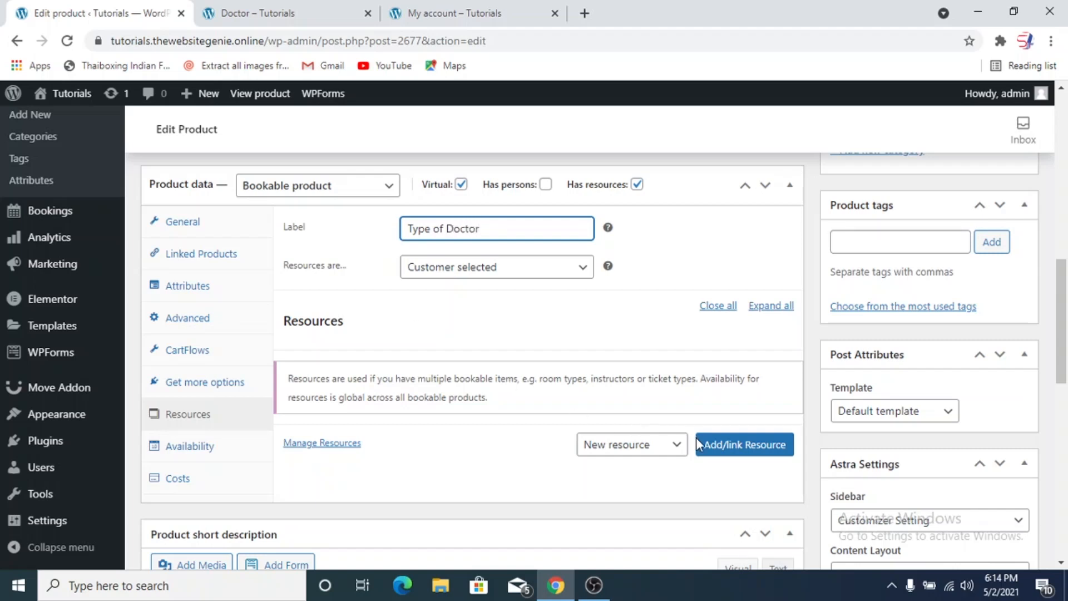
# Add a new resource named Yoga with a base cost of 100 and a block cost of 50.
pyautogui.click(723, 450)
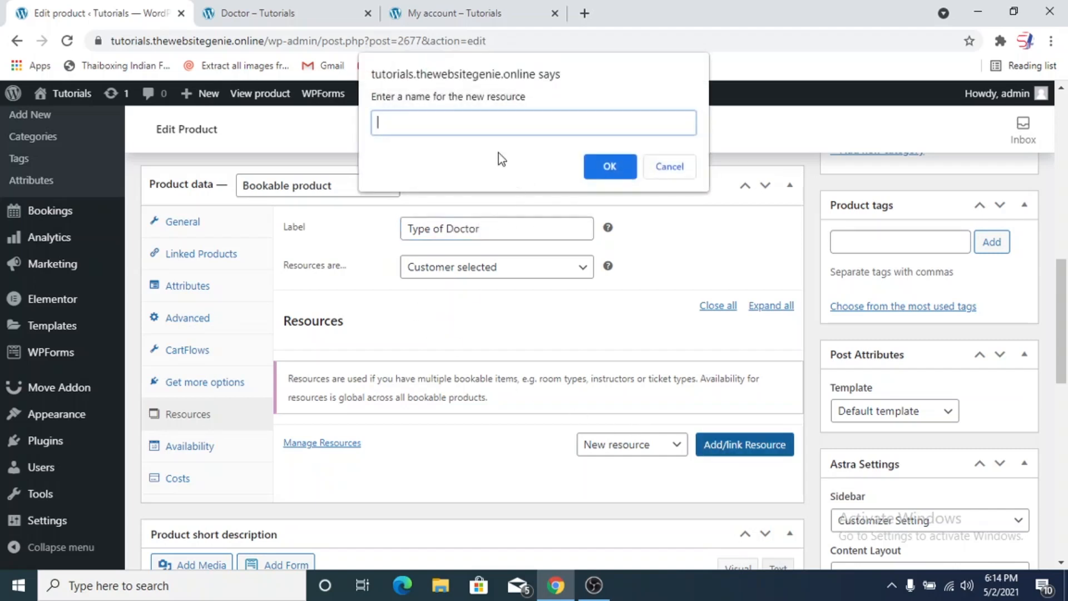
pyautogui.write('Yoga')
pyautogui.click(611, 177)
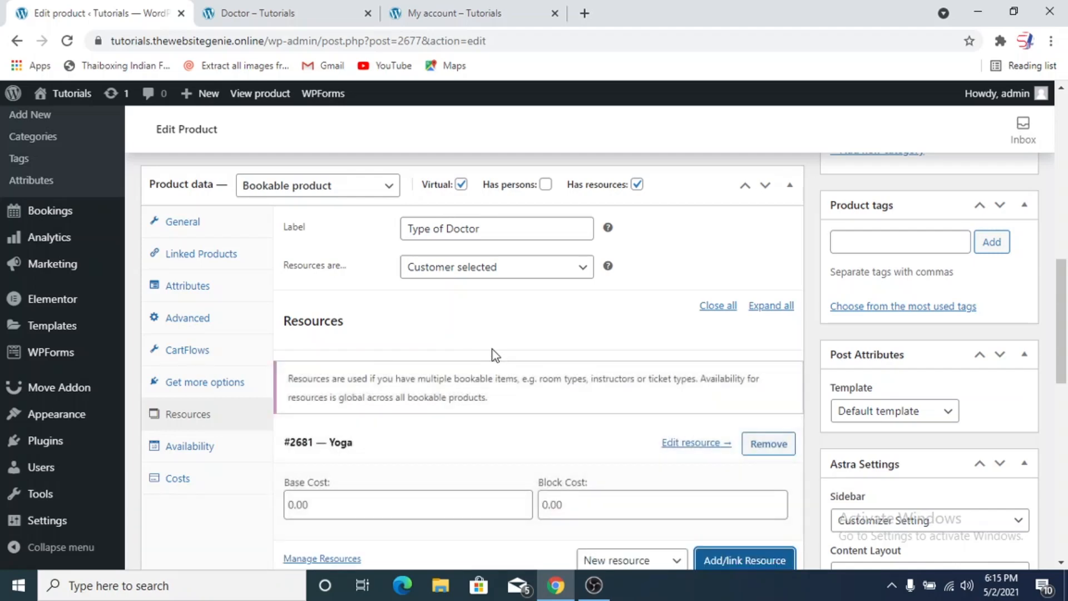
pyautogui.scroll(-2, 493, 350)
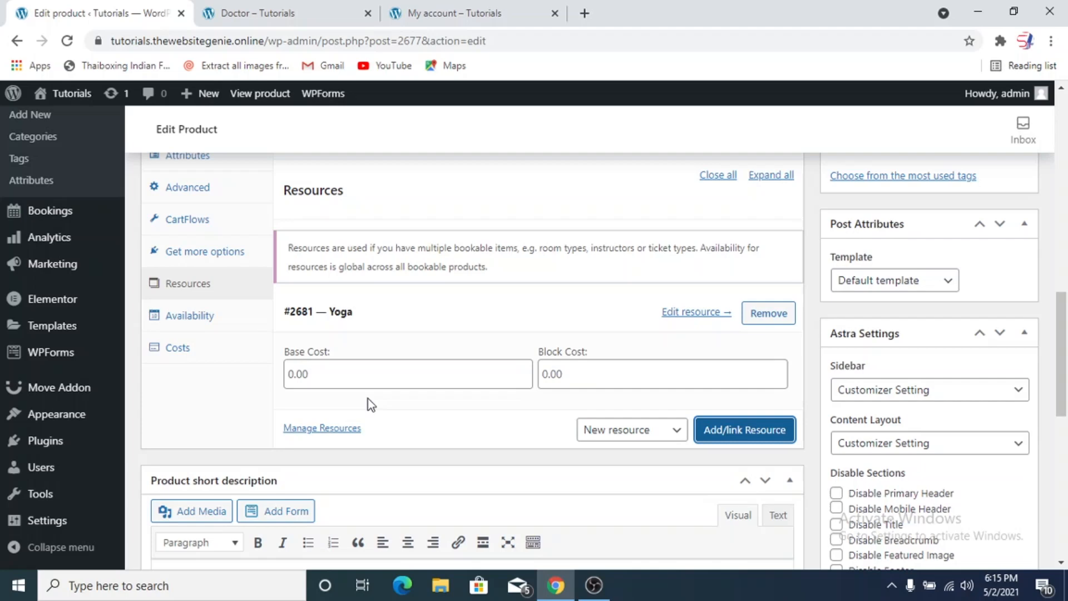
pyautogui.click(311, 381)
pyautogui.write('100')
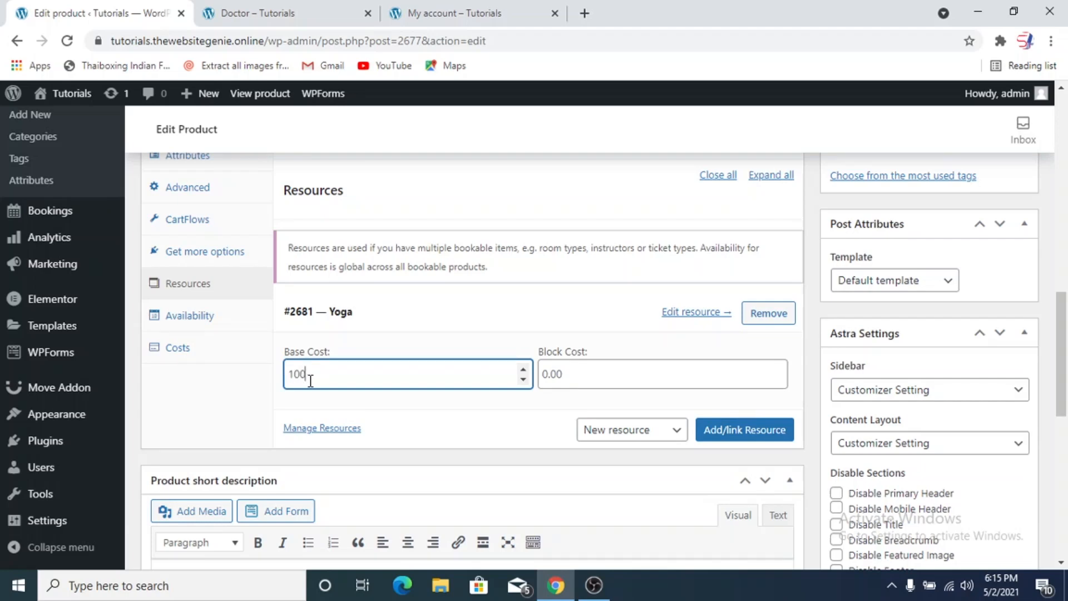
pyautogui.click(544, 374)
pyautogui.write('50')
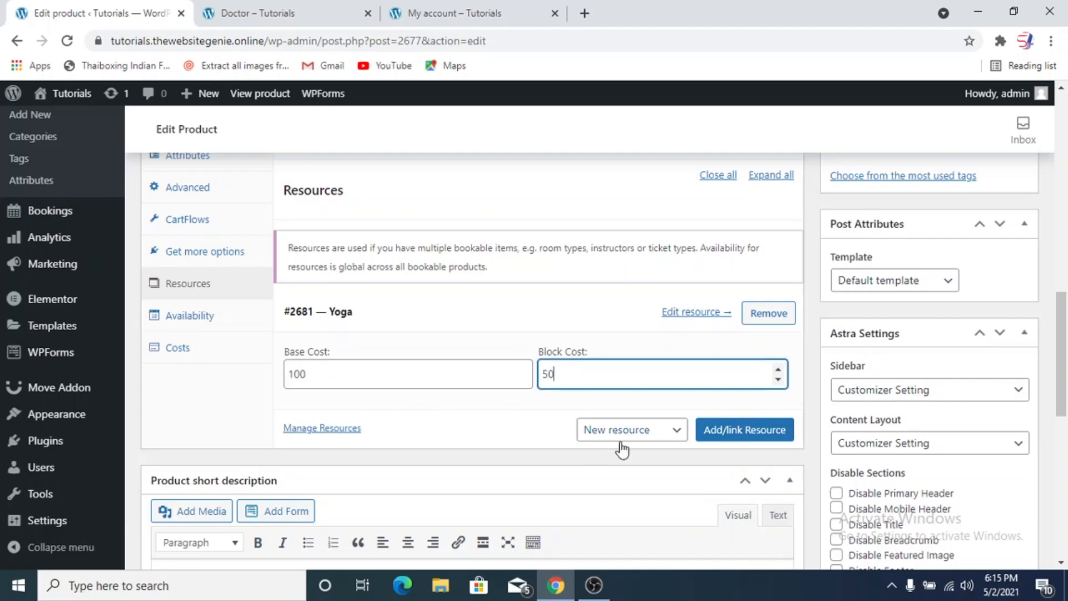
# Add a new resource named Cardio with a base cost of 150 and a block cost of 50.
pyautogui.click(718, 430)
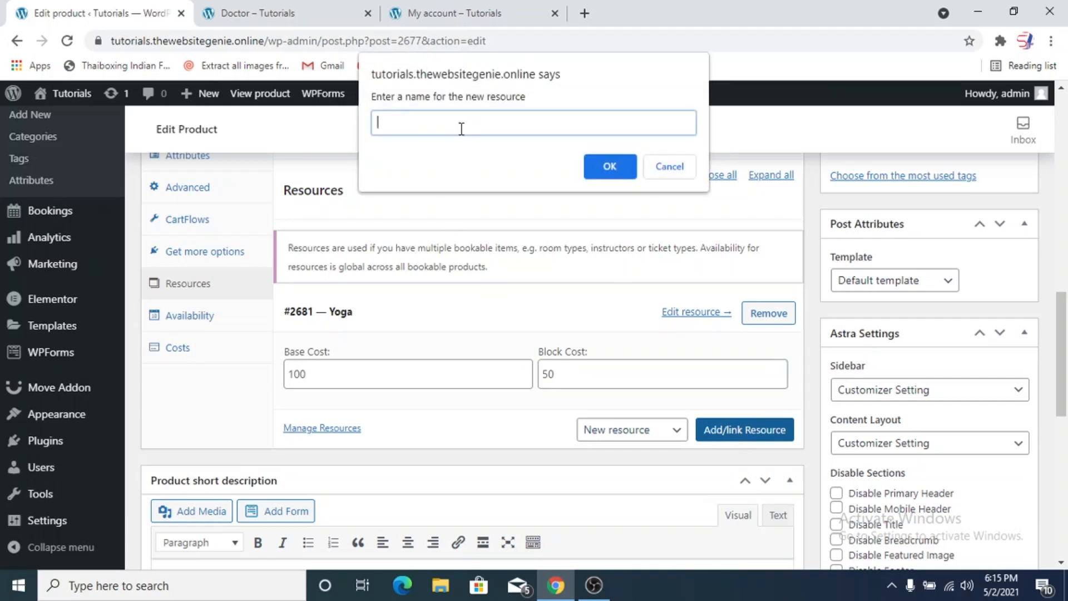
pyautogui.write('Cardio')
pyautogui.click(609, 164)
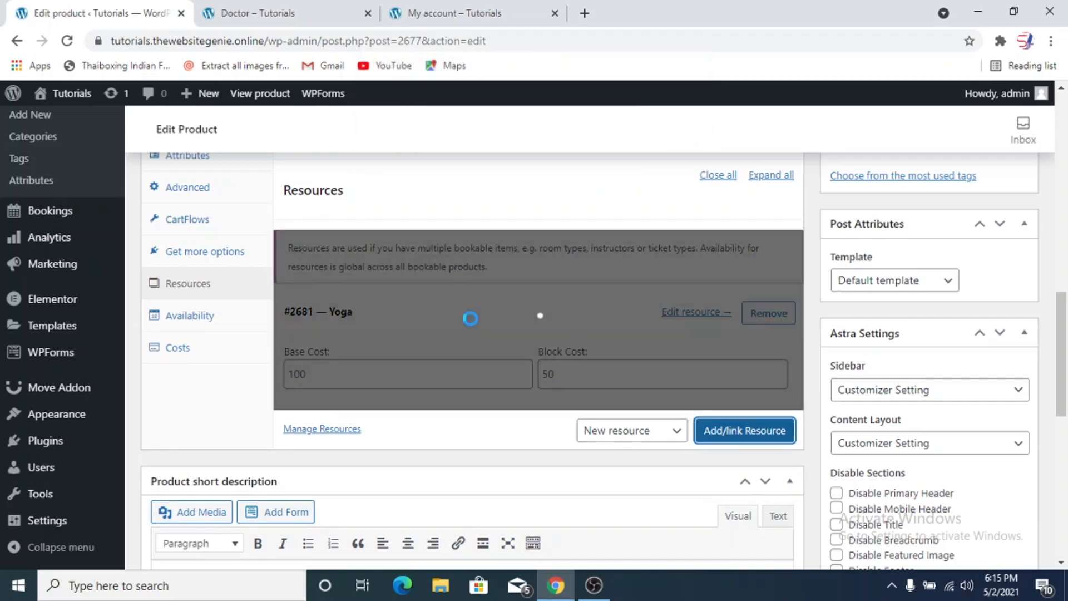
pyautogui.scroll(-2, 410, 424)
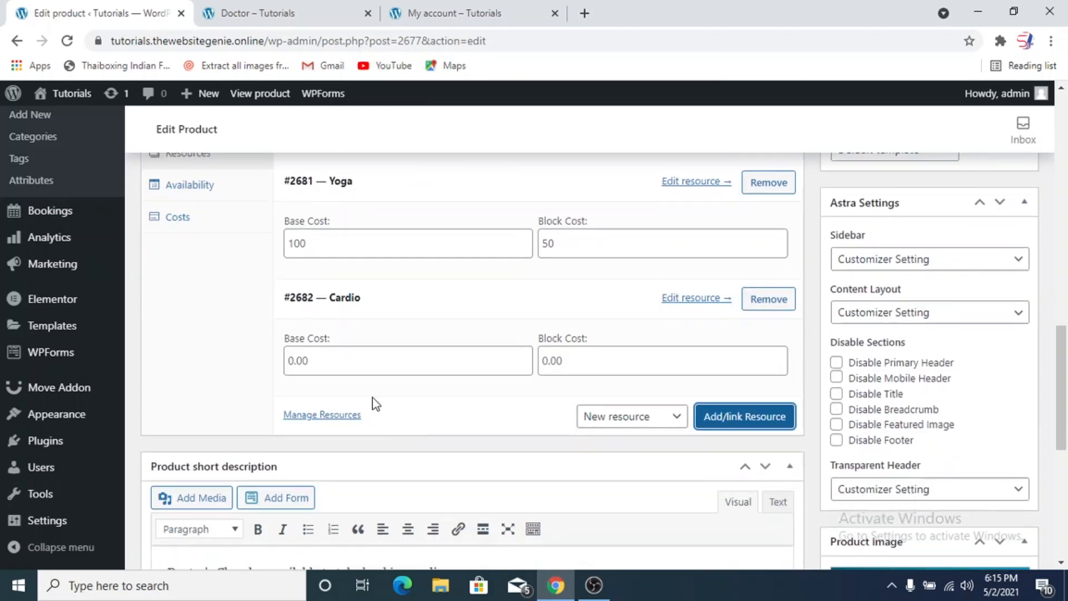
pyautogui.click(313, 362)
pyautogui.write('150')
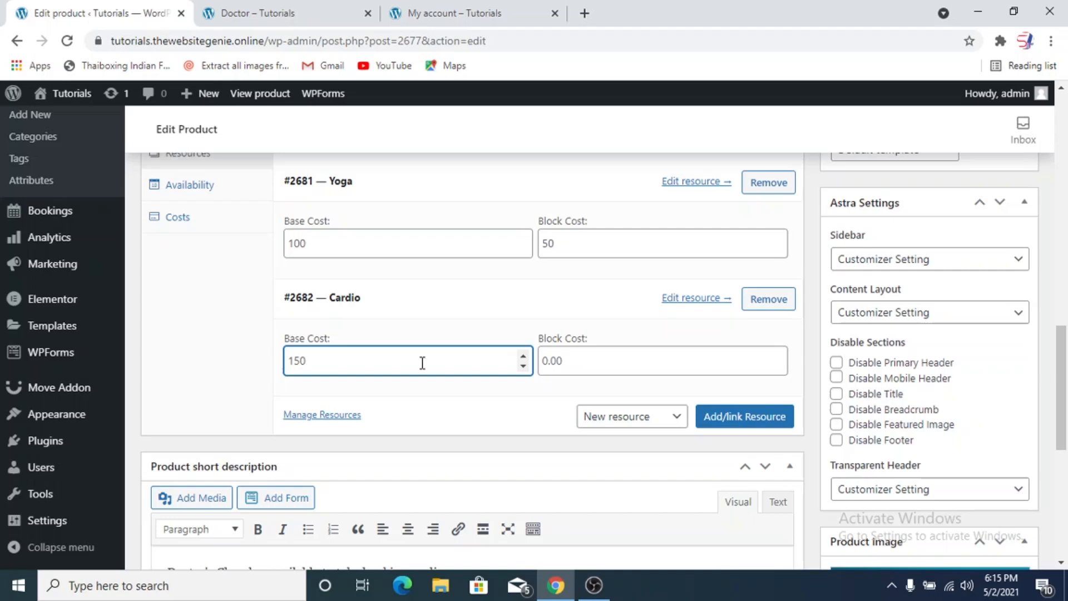
pyautogui.click(556, 358)
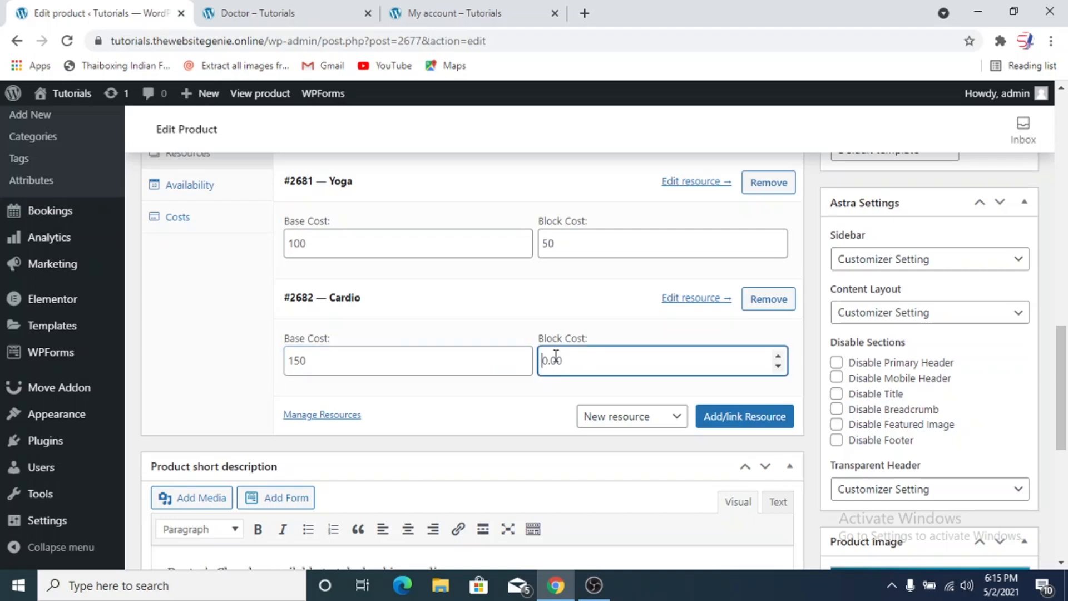
pyautogui.write('50')
# Add a new resource named Nutrition with a base cost of 200 and a block cost of 50.
pyautogui.click(739, 419)
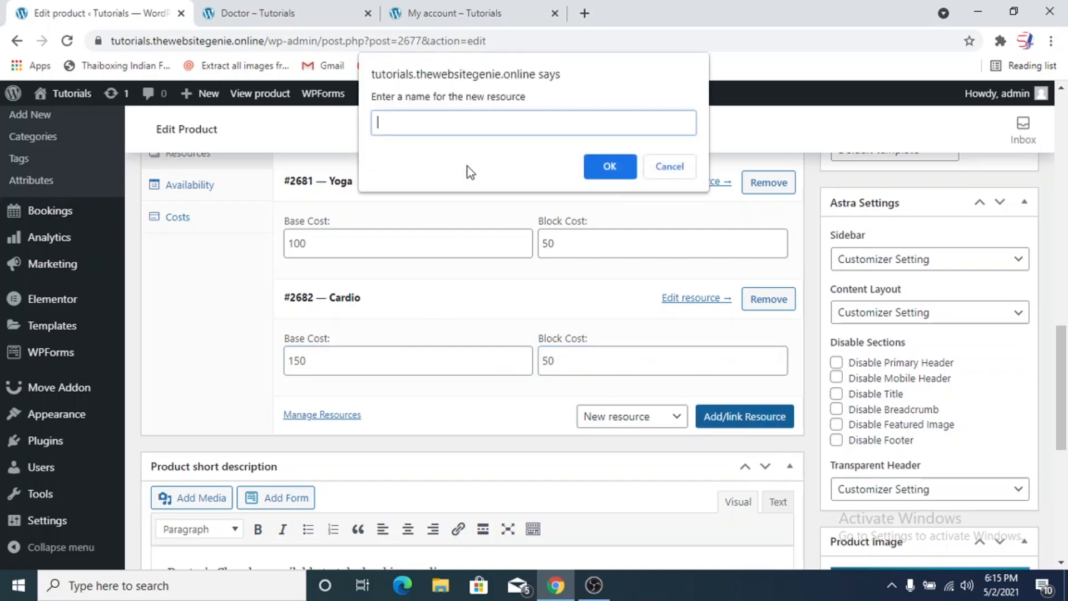
pyautogui.write('Ntrition')
pyautogui.click(383, 122)
pyautogui.write('u')
pyautogui.click(609, 172)
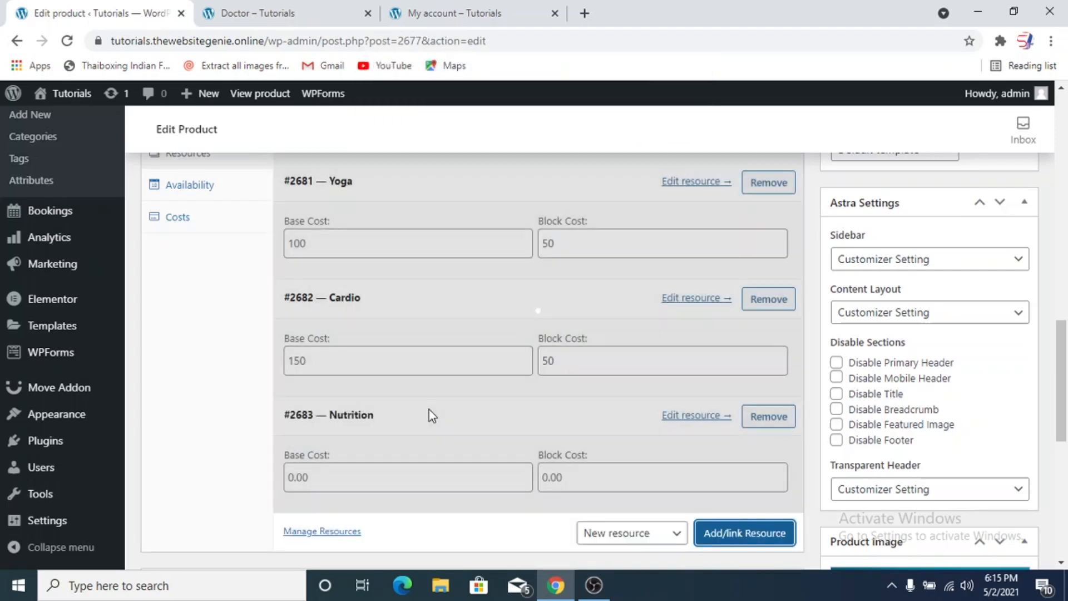
pyautogui.scroll(-2, 389, 437)
pyautogui.click(326, 348)
pyautogui.write('200')
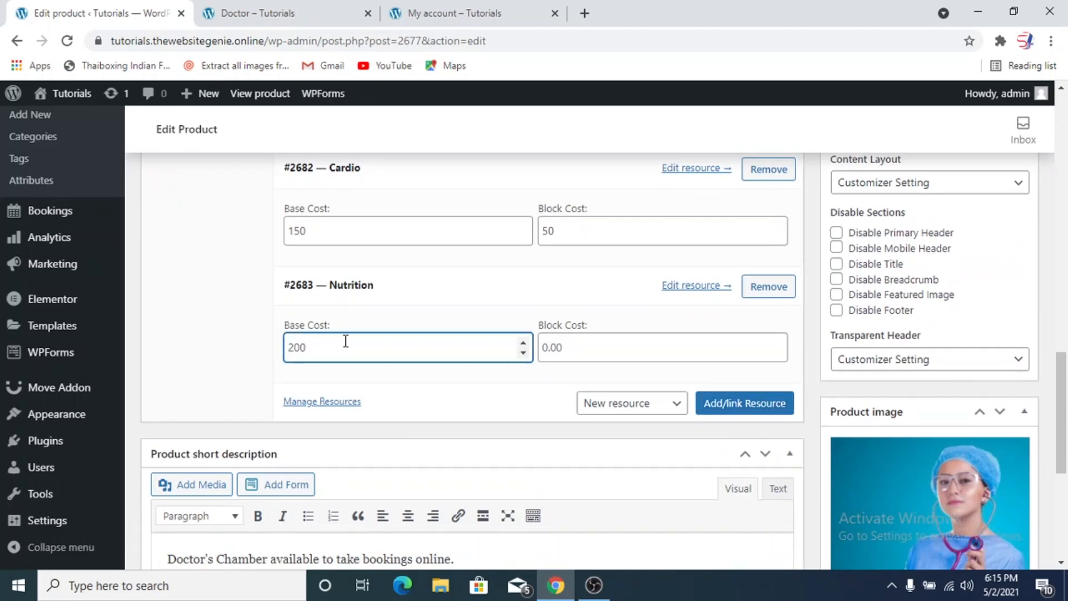
pyautogui.click(575, 348)
pyautogui.write('50')
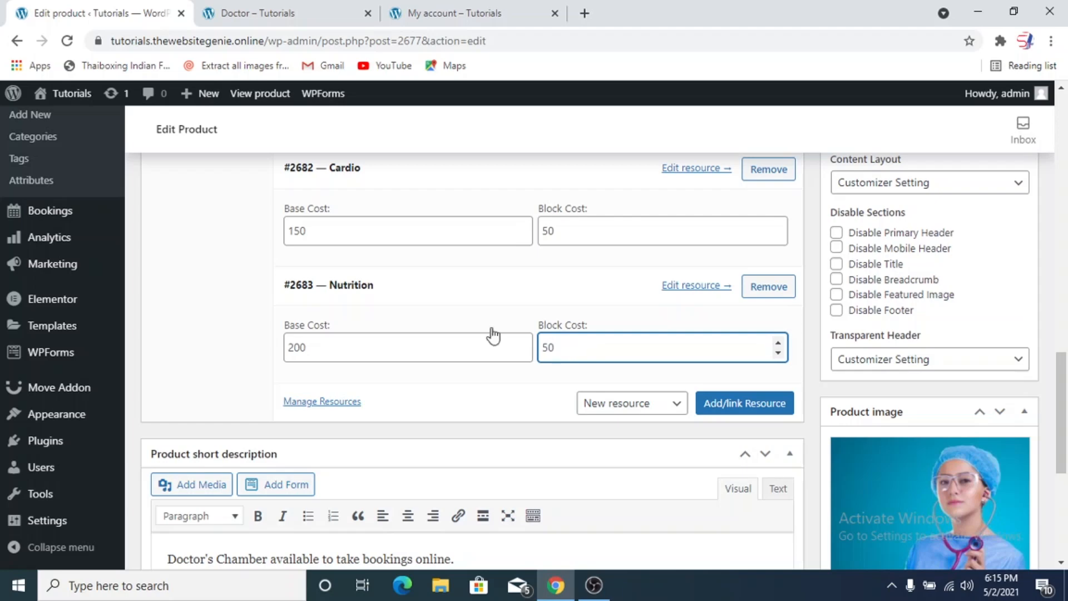
# Open the Yoga resource's edit page in a new tab, review its quantity and range settings, and return to the product.
pyautogui.scroll(3, 492, 334)
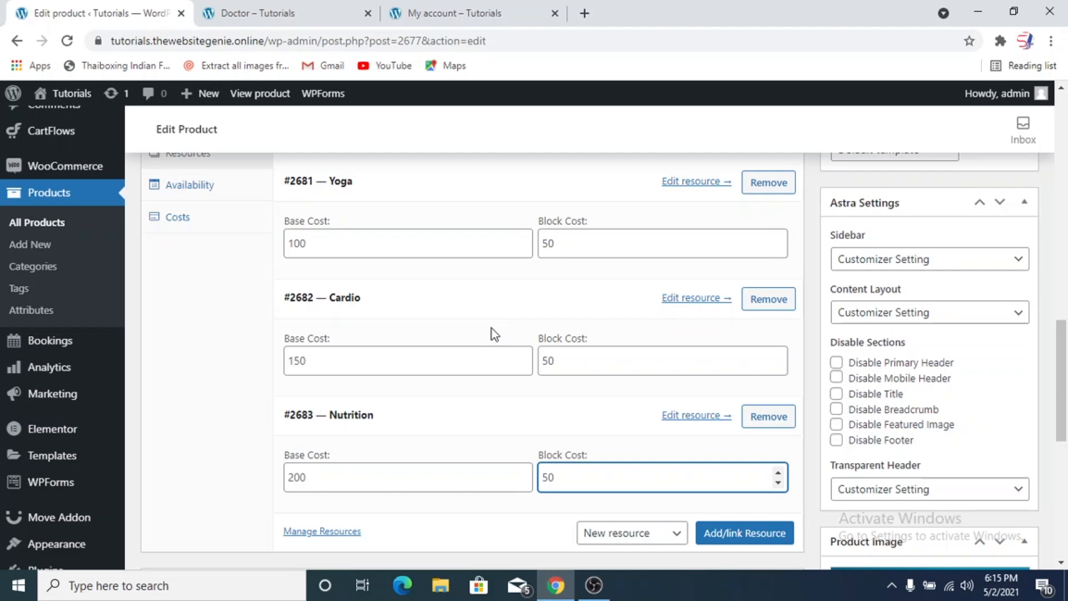
pyautogui.scroll(3, 492, 334)
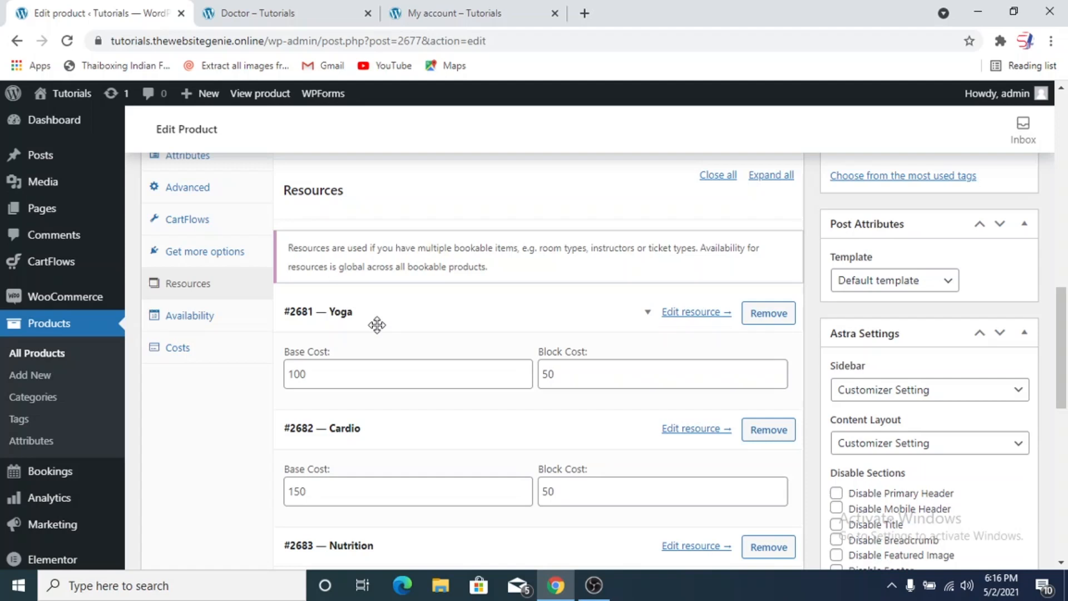
pyautogui.rightClick(686, 315)
pyautogui.click(710, 320)
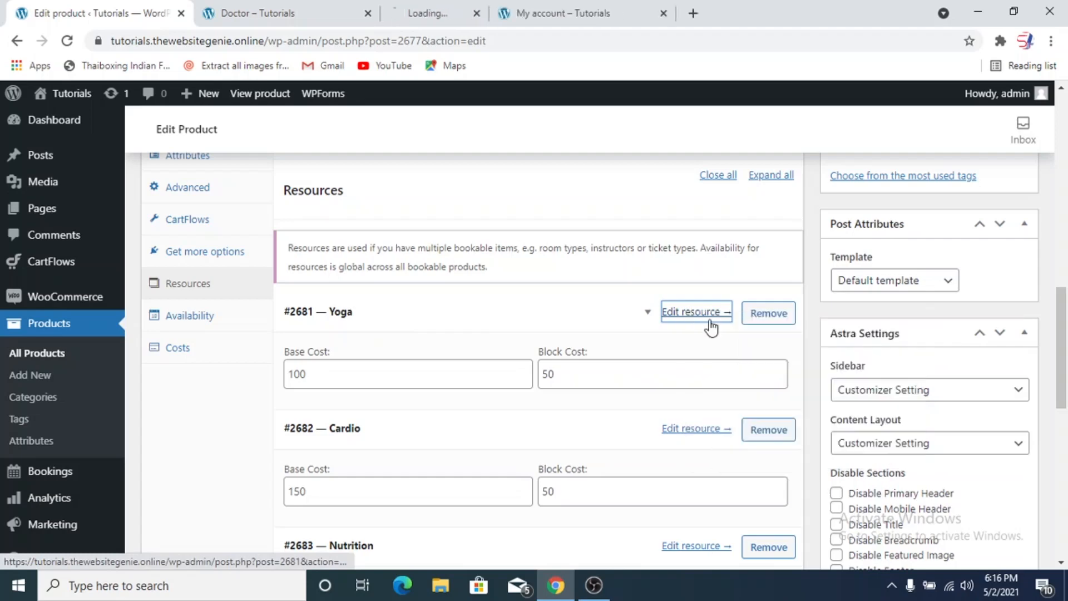
pyautogui.moveTo(477, 19); pyautogui.dragTo(289, 22)
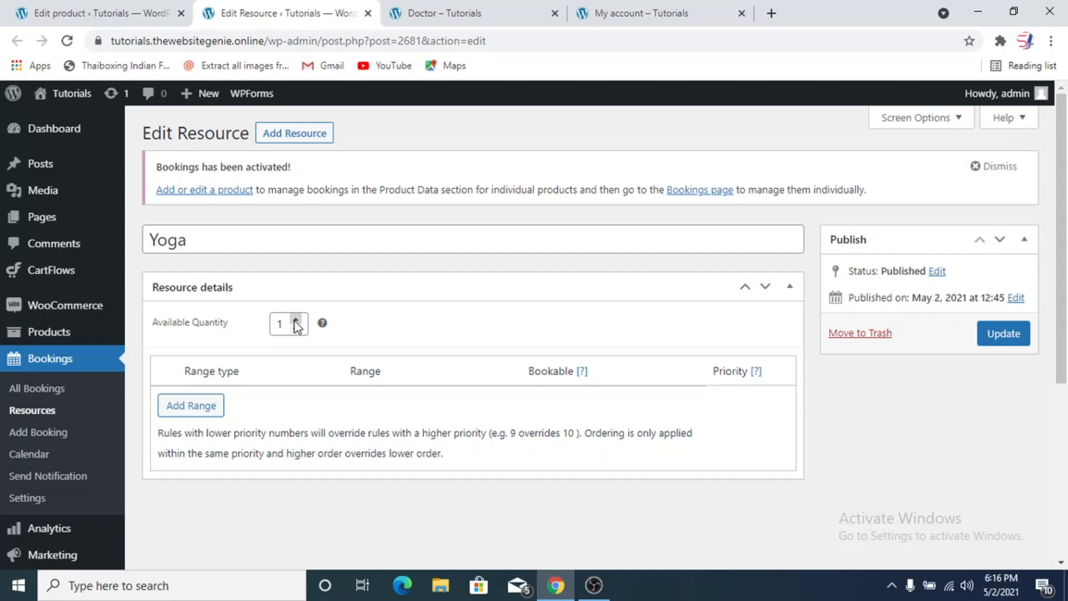
pyautogui.click(367, 13)
pyautogui.click(106, 4)
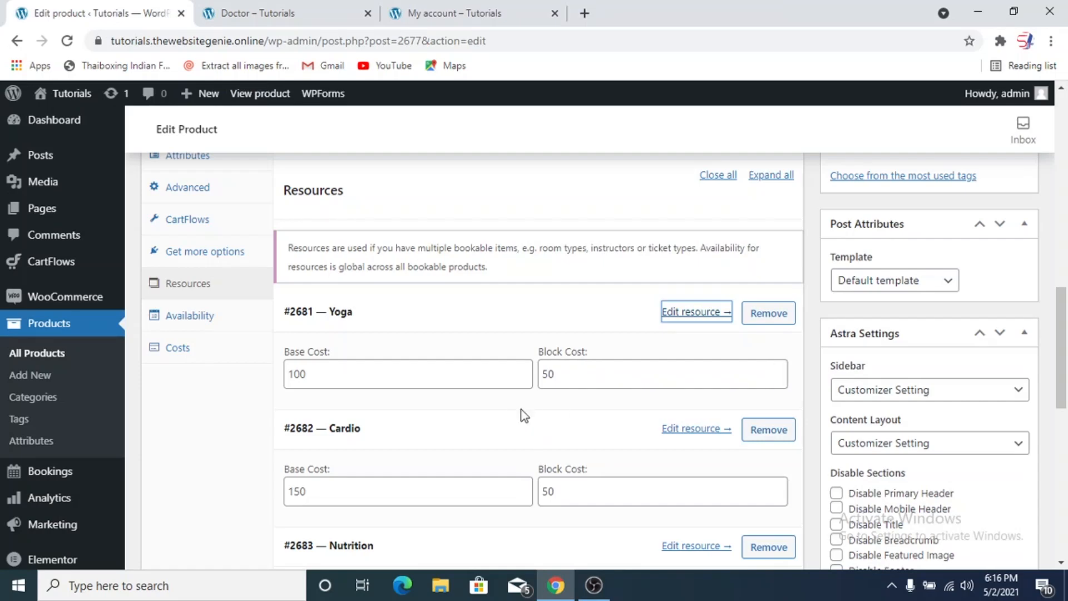
# Set the maximum bookings per block to 3 in the product's availability settings.
pyautogui.scroll(-2, 521, 412)
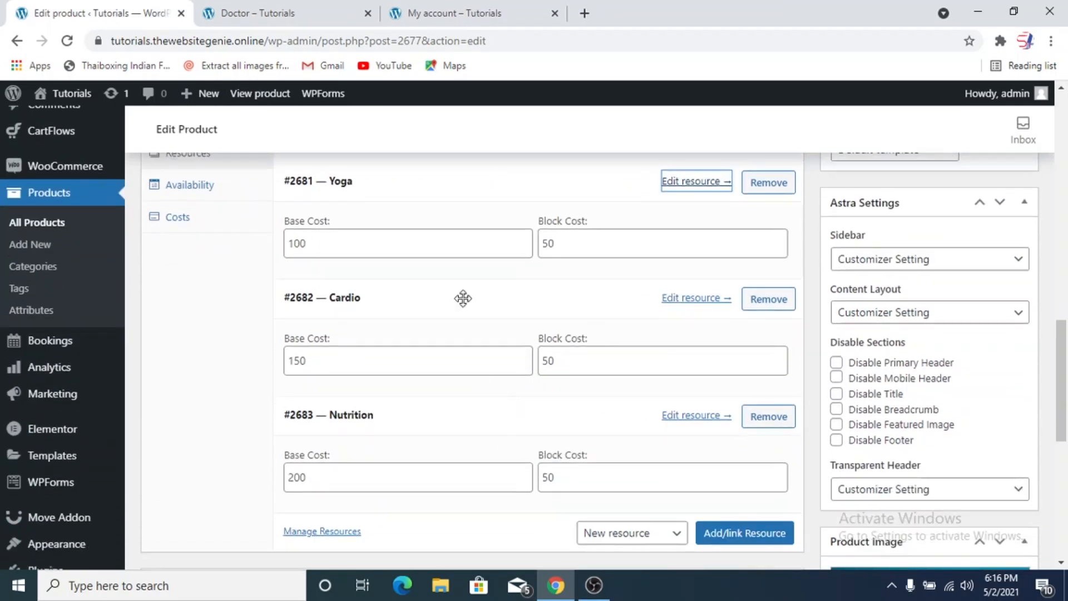
pyautogui.scroll(1, 508, 420)
pyautogui.scroll(6, 511, 422)
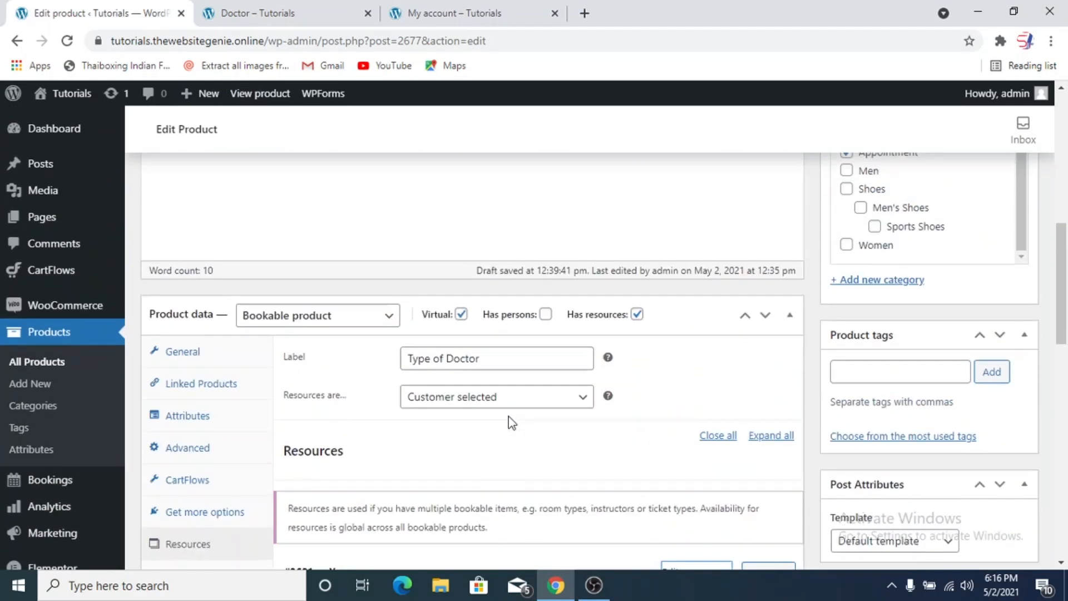
pyautogui.scroll(-2, 511, 423)
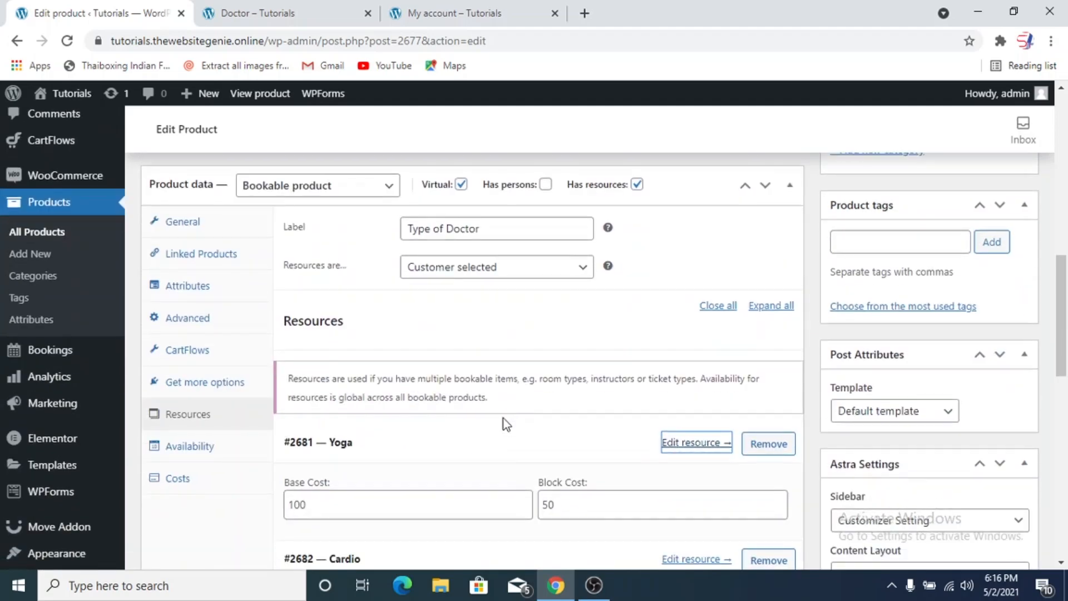
pyautogui.click(241, 461)
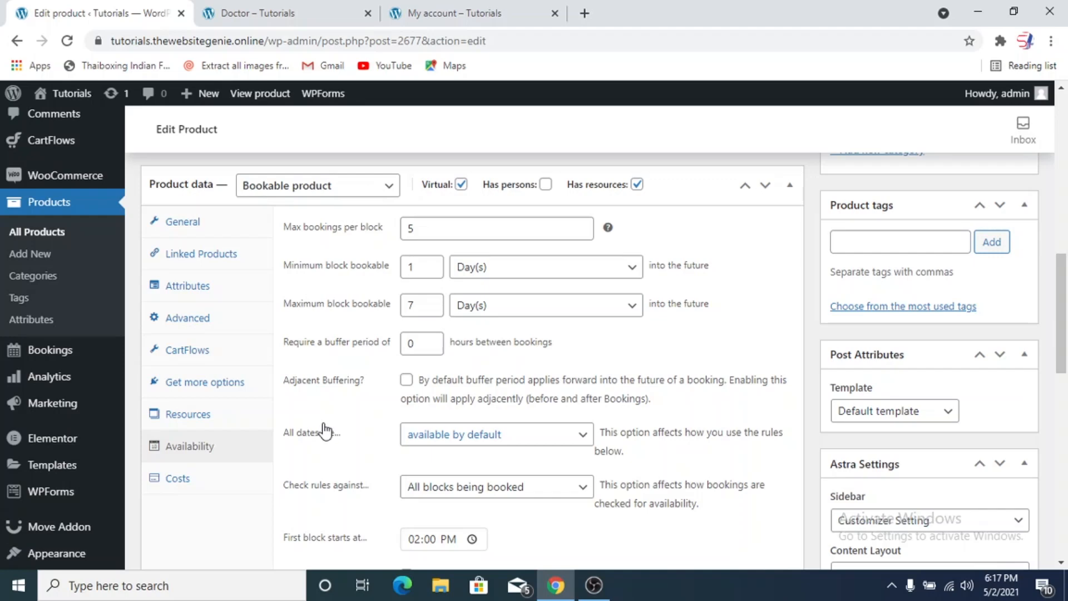
pyautogui.click(582, 234)
pyautogui.click(582, 234)
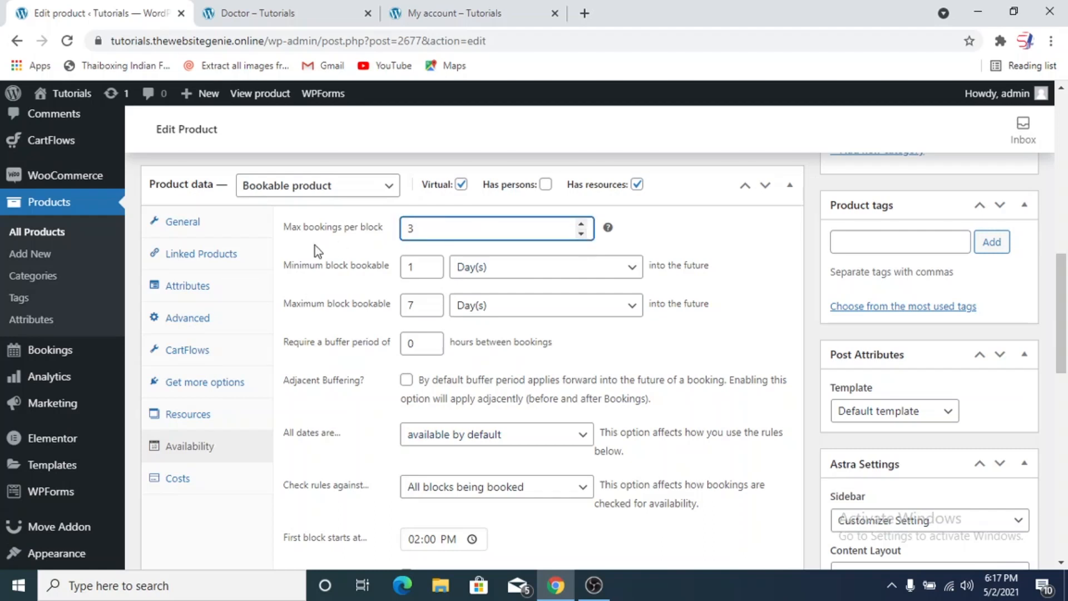
# Review the remaining availability settings and clear the product's general base cost.
pyautogui.scroll(-2, 359, 439)
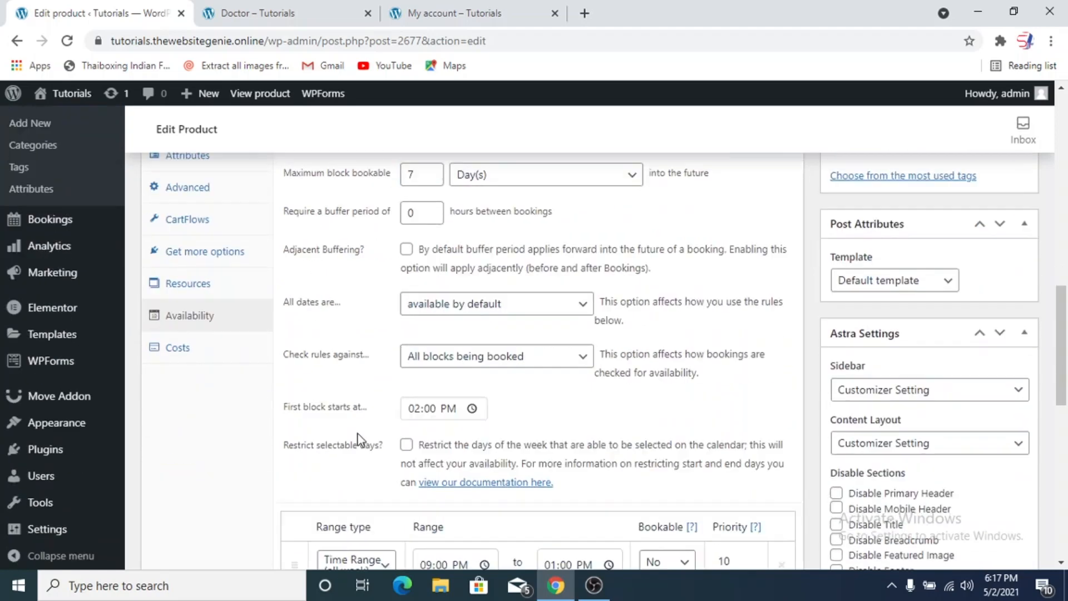
pyautogui.scroll(-1, 358, 442)
pyautogui.scroll(1, 252, 372)
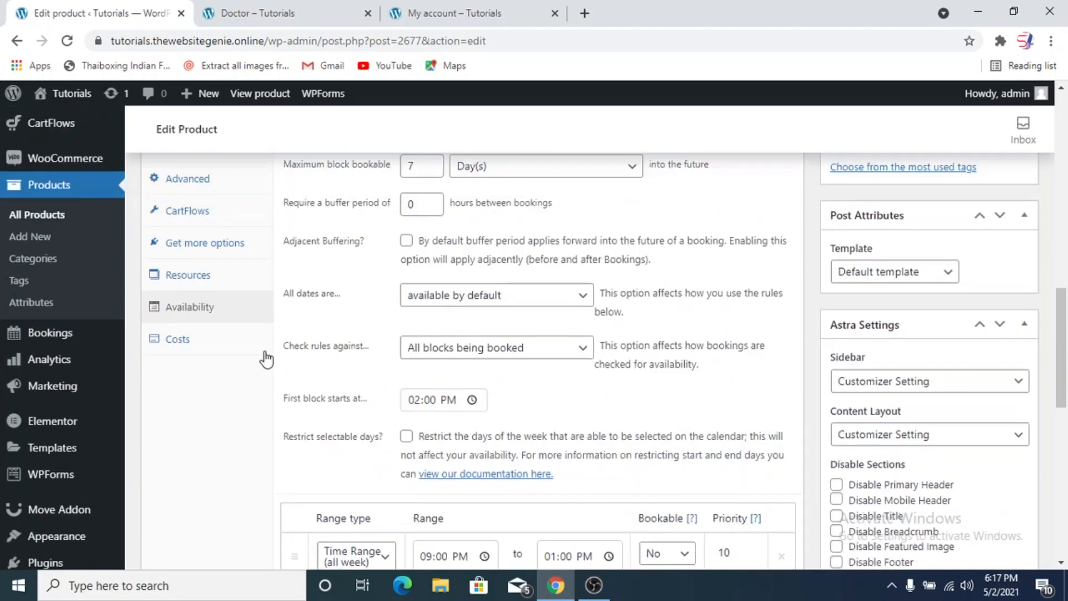
pyautogui.click(203, 356)
pyautogui.scroll(2, 330, 363)
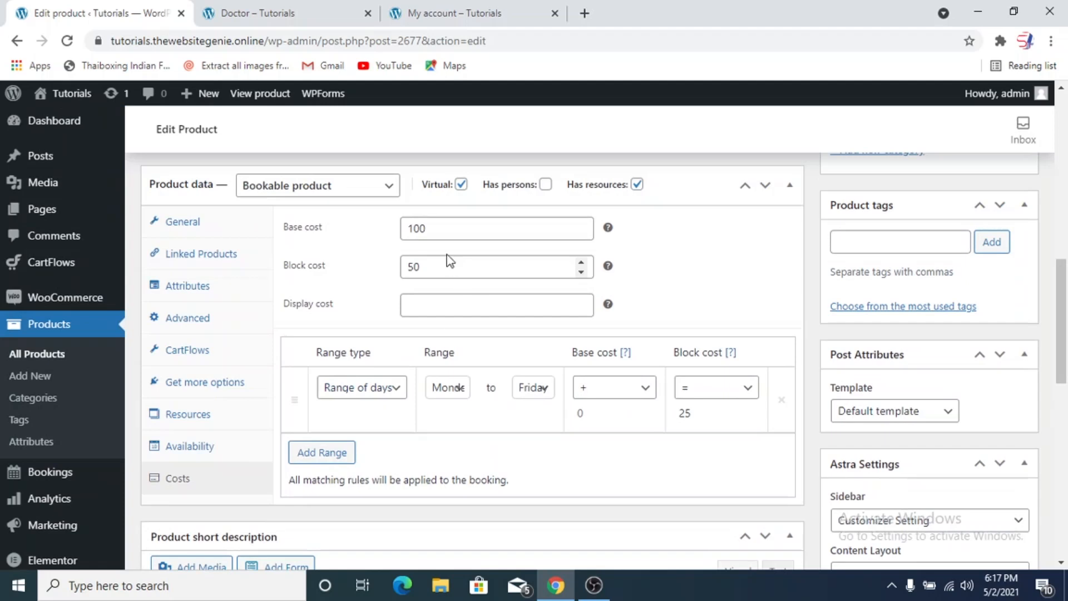
pyautogui.moveTo(434, 229); pyautogui.dragTo(356, 234)
pyautogui.press('BackSpace')
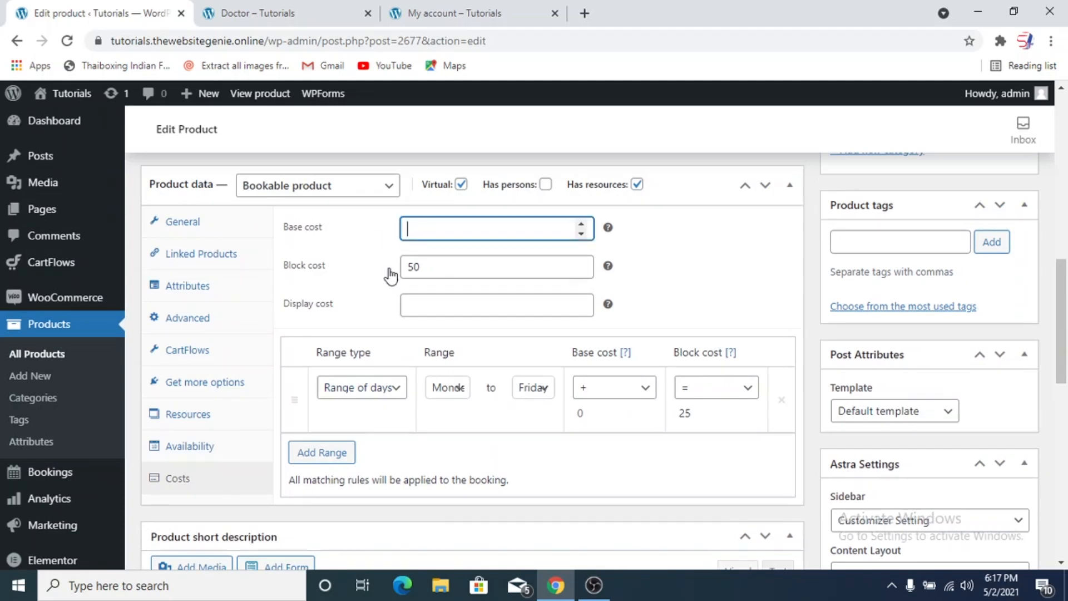
# Clear the product's general block cost.
pyautogui.click(429, 266)
pyautogui.press('BackSpace')
pyautogui.press('BackSpace')
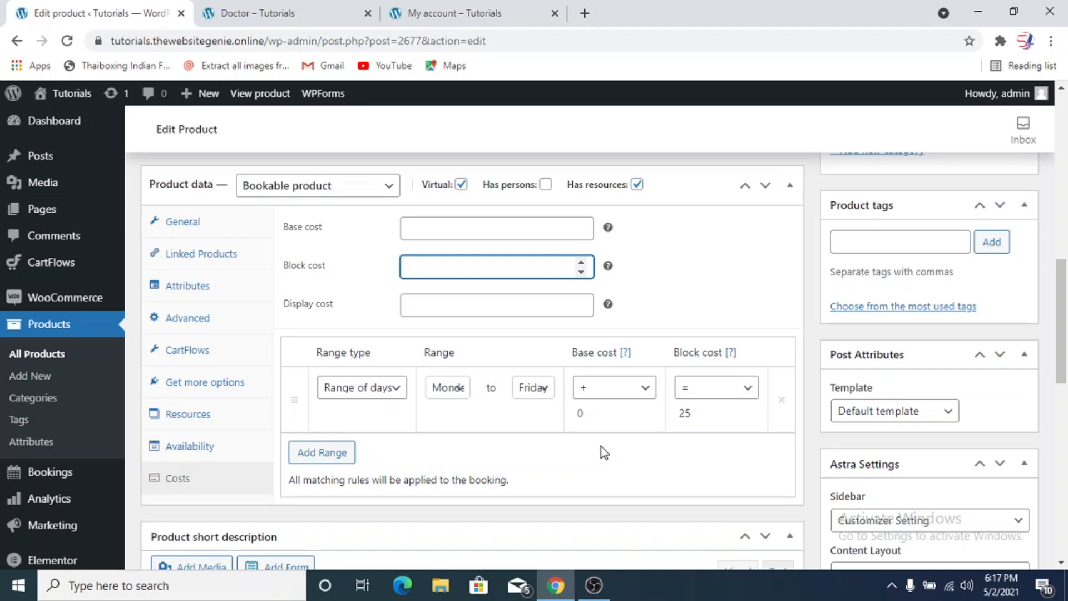
# Add the product tags yoga, cardio, nutrition, doctors and appointment.
pyautogui.scroll(7, 661, 456)
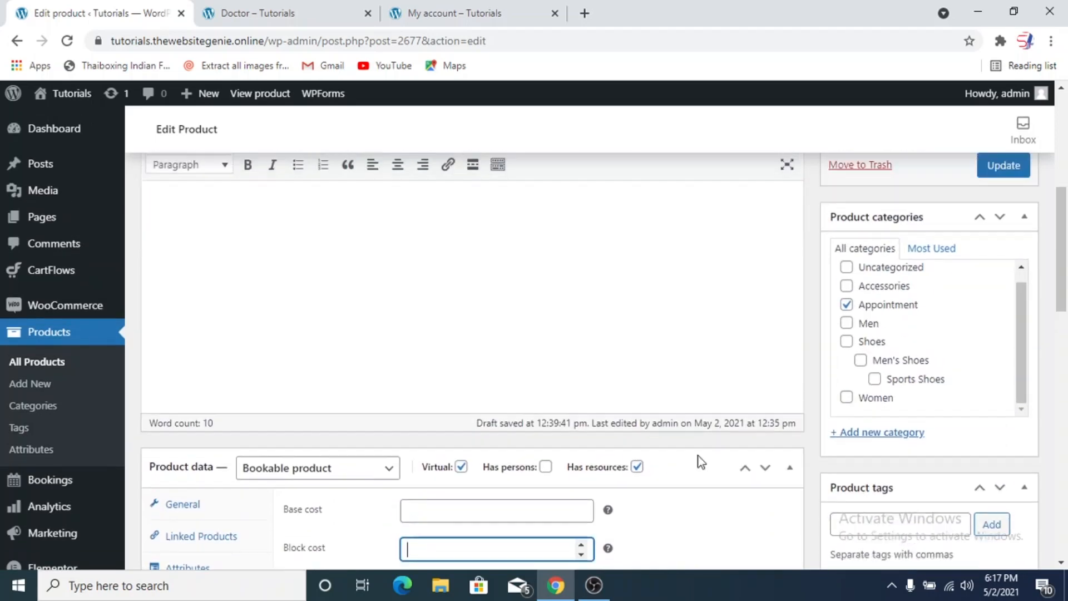
pyautogui.scroll(-2, 836, 455)
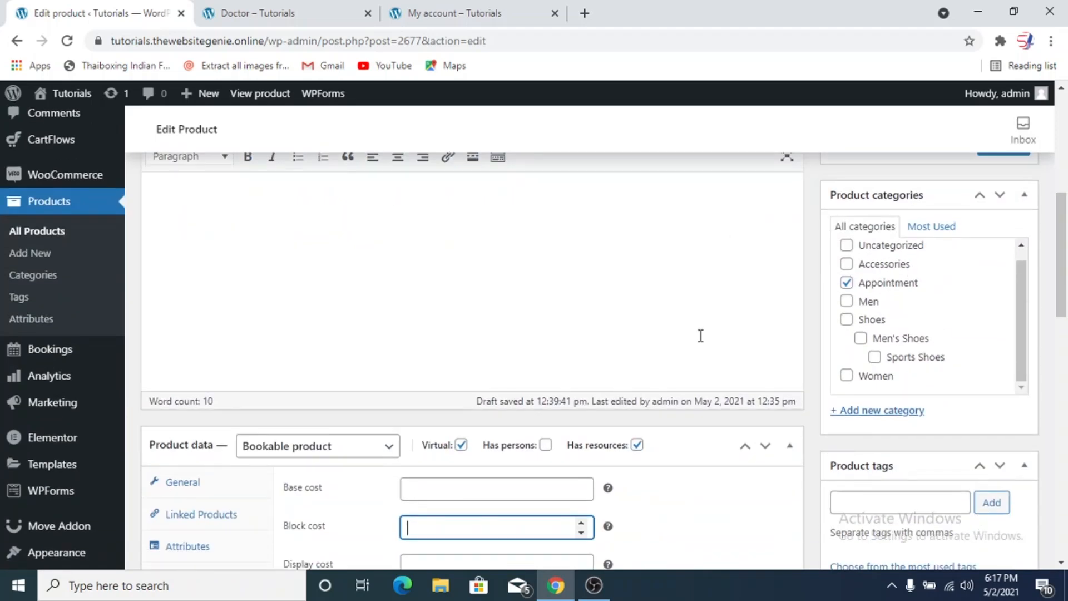
pyautogui.scroll(-4, 818, 401)
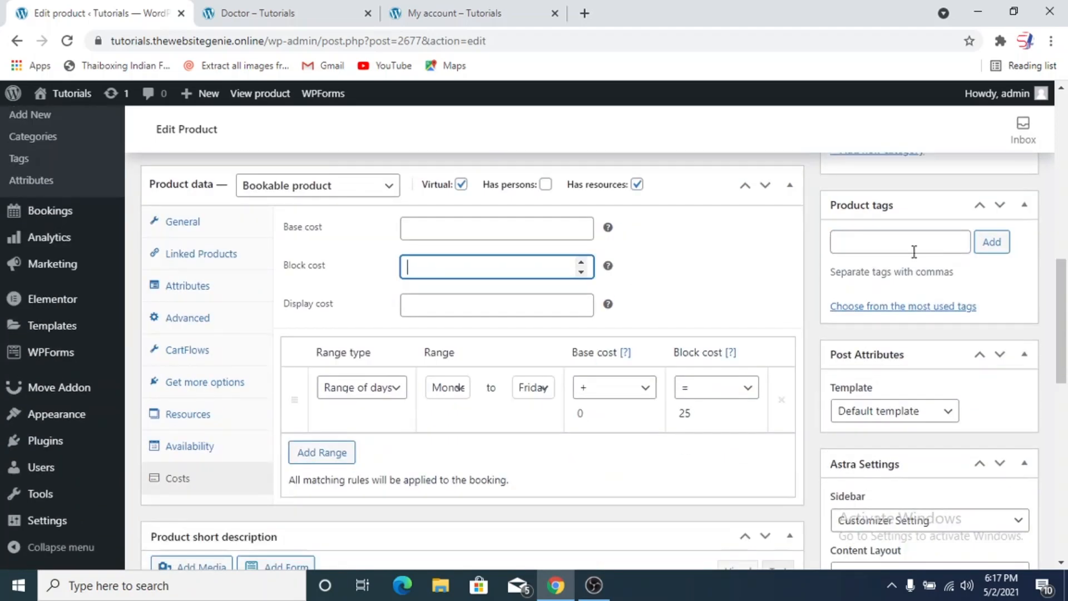
pyautogui.click(837, 243)
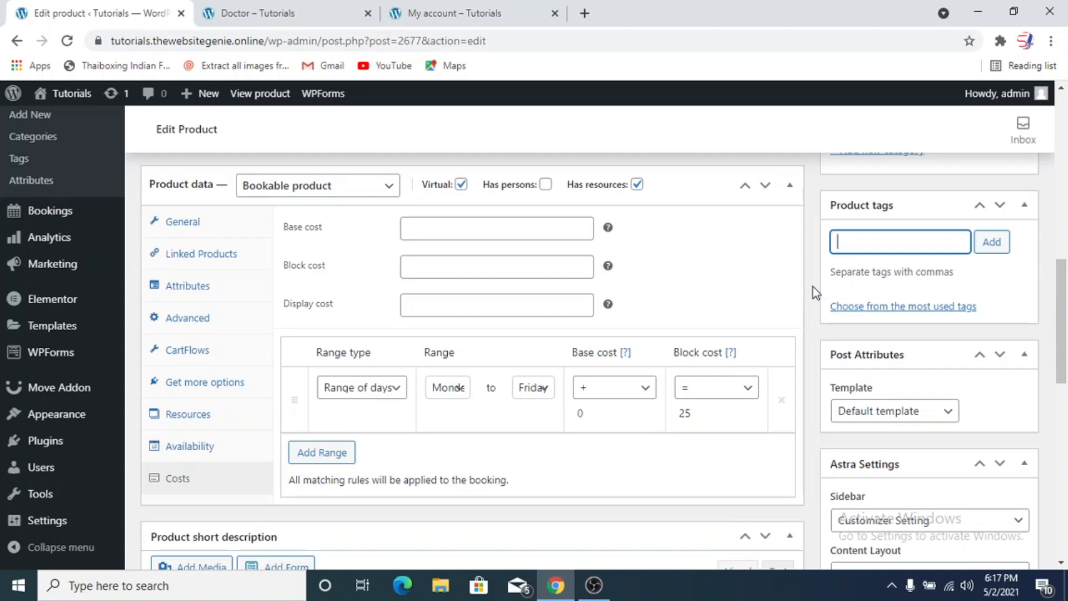
pyautogui.scroll(3, 813, 286)
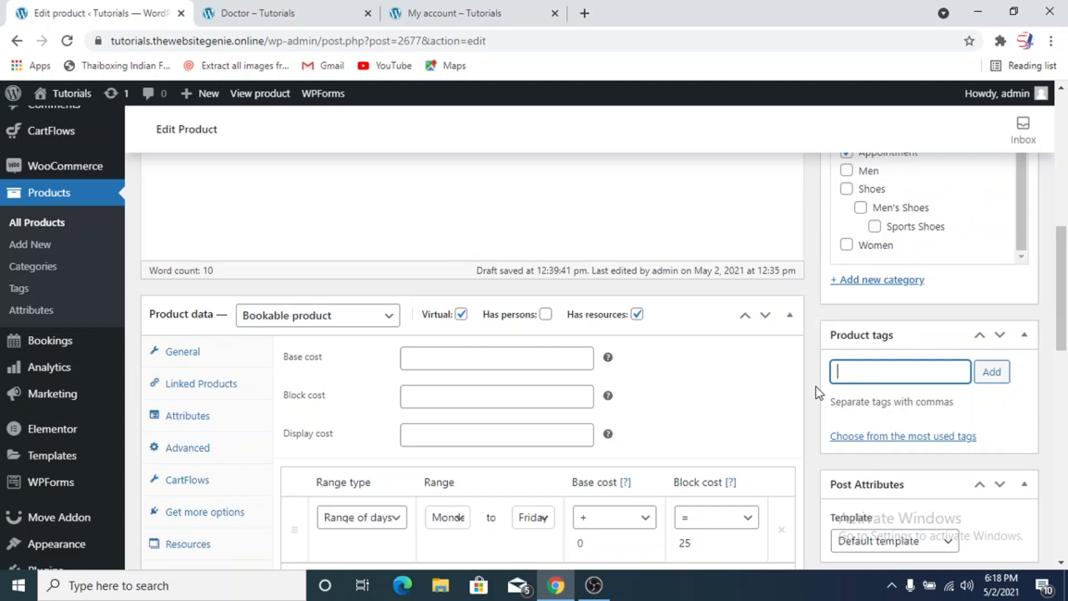
pyautogui.write('yoga, cardio, nutritio')
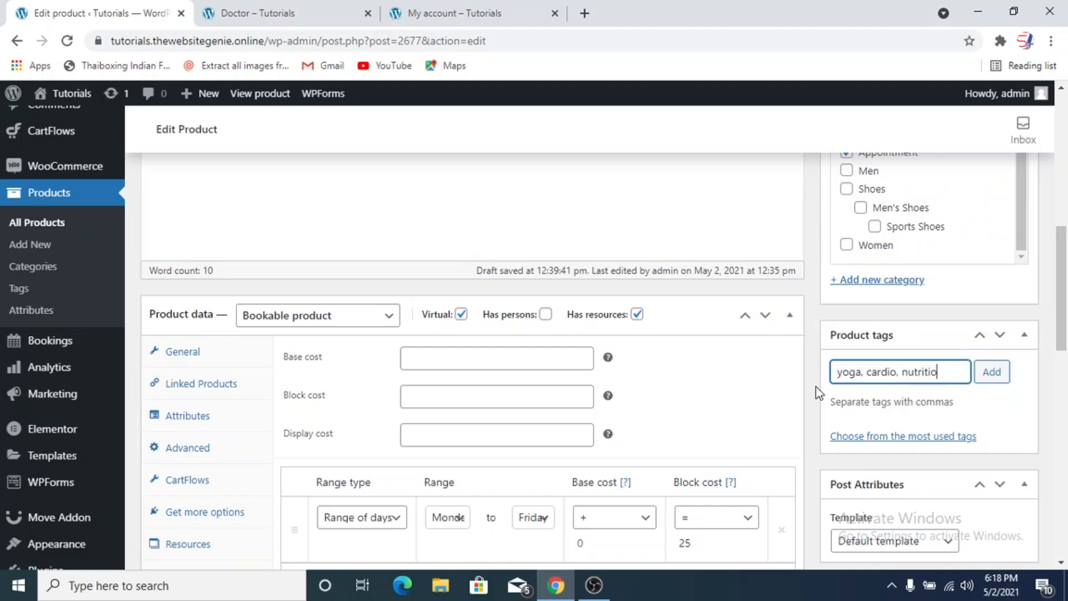
pyautogui.write('n, doc')
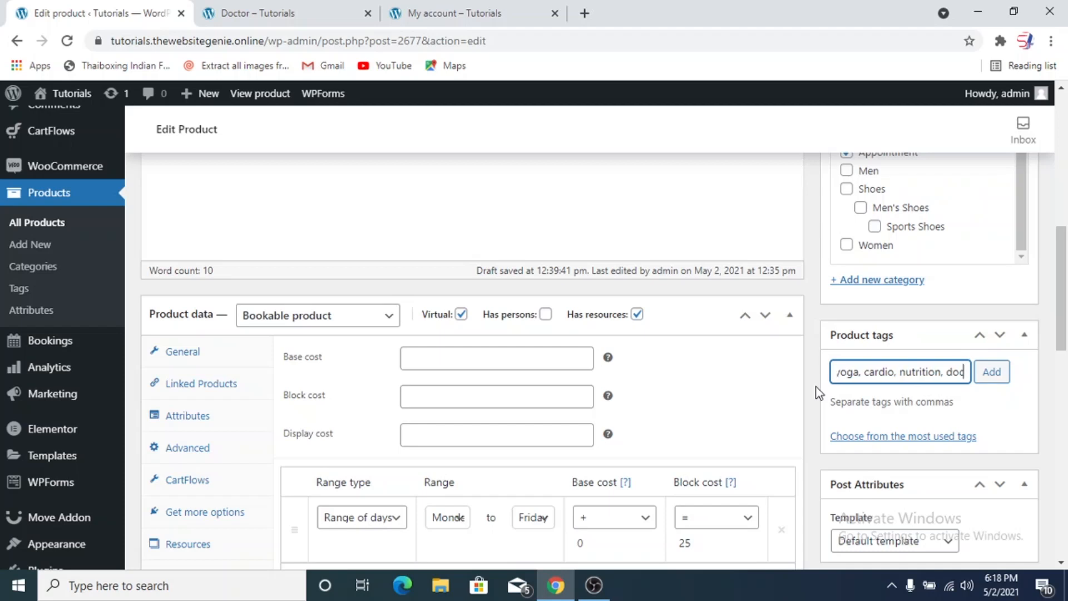
pyautogui.write('tors')
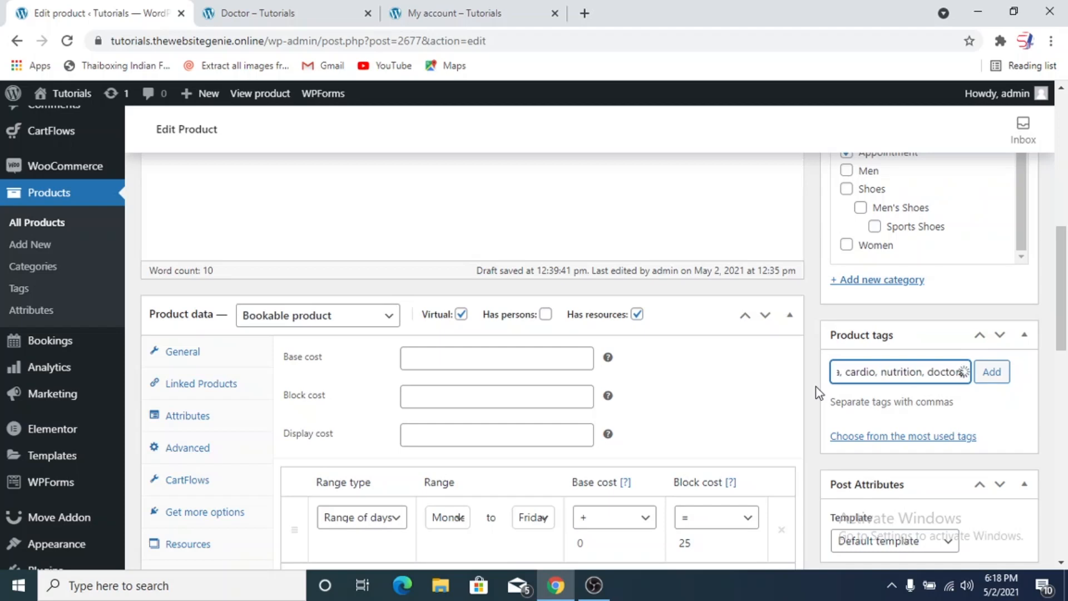
pyautogui.write(',')
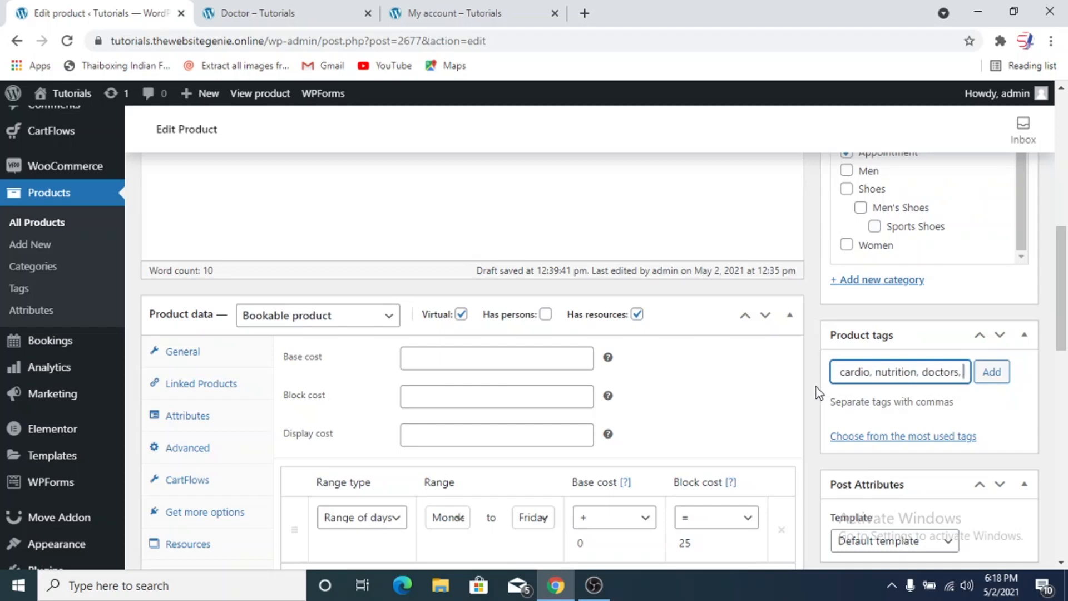
pyautogui.write(' appointmn')
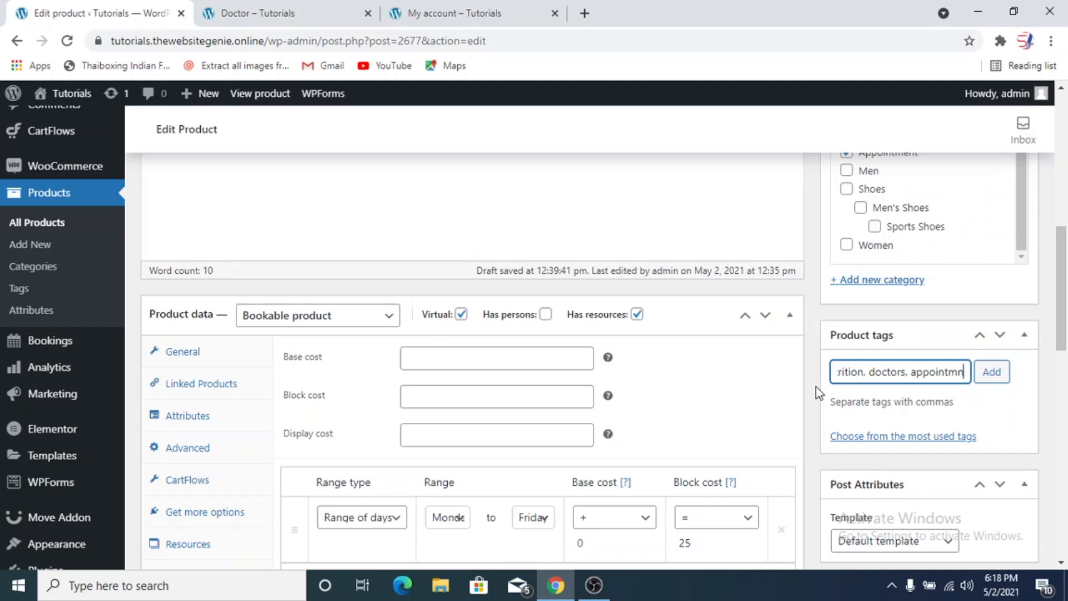
pyautogui.press('BackSpace')
pyautogui.write('ent')
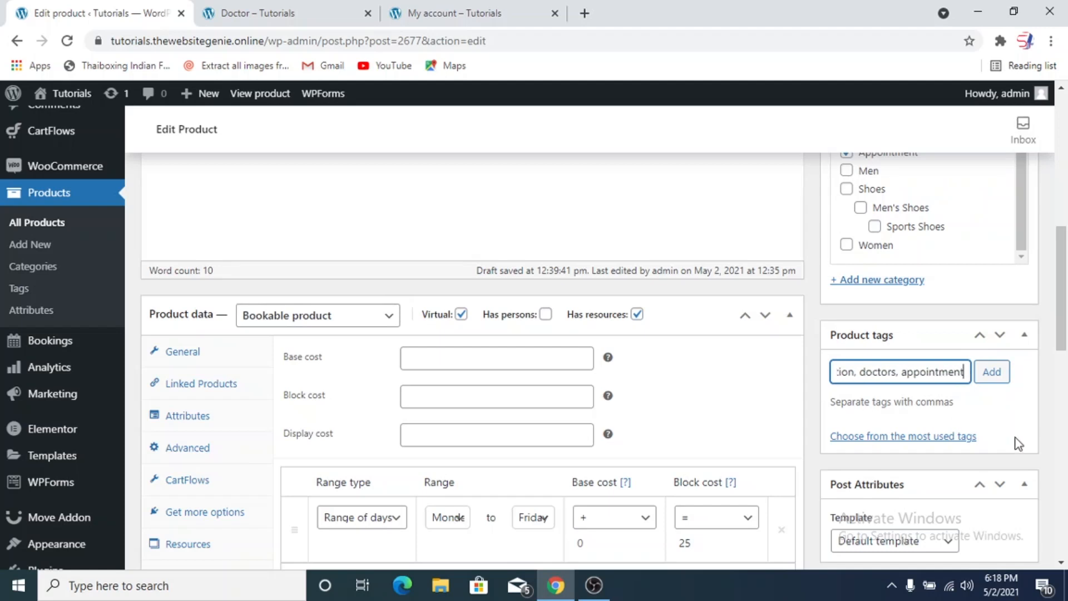
pyautogui.click(994, 374)
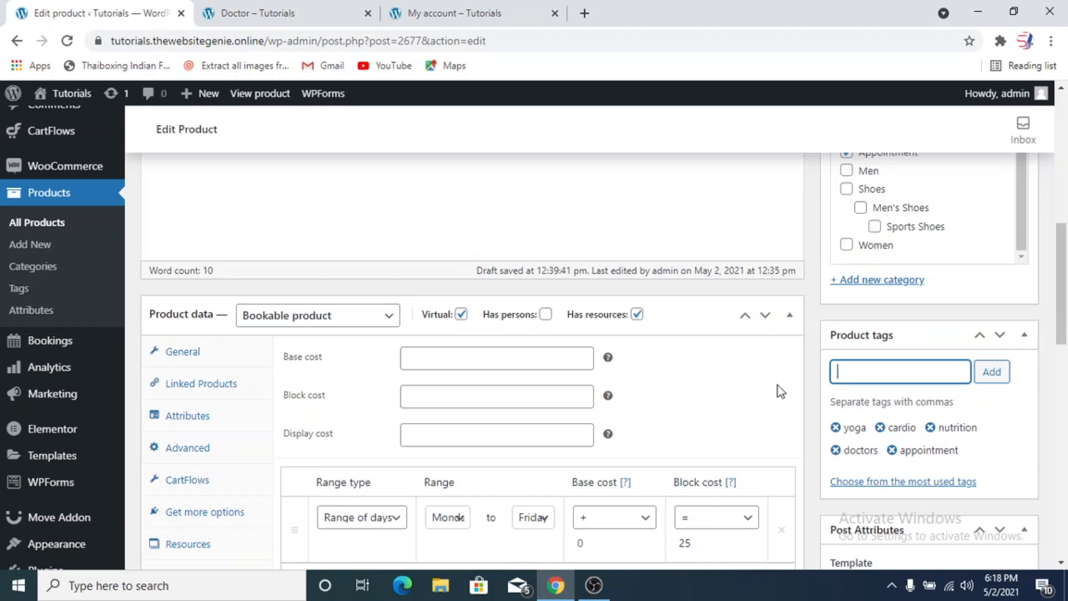
# Update the product and reload its storefront page to load the changes.
pyautogui.scroll(-10, 820, 409)
pyautogui.scroll(15, 811, 416)
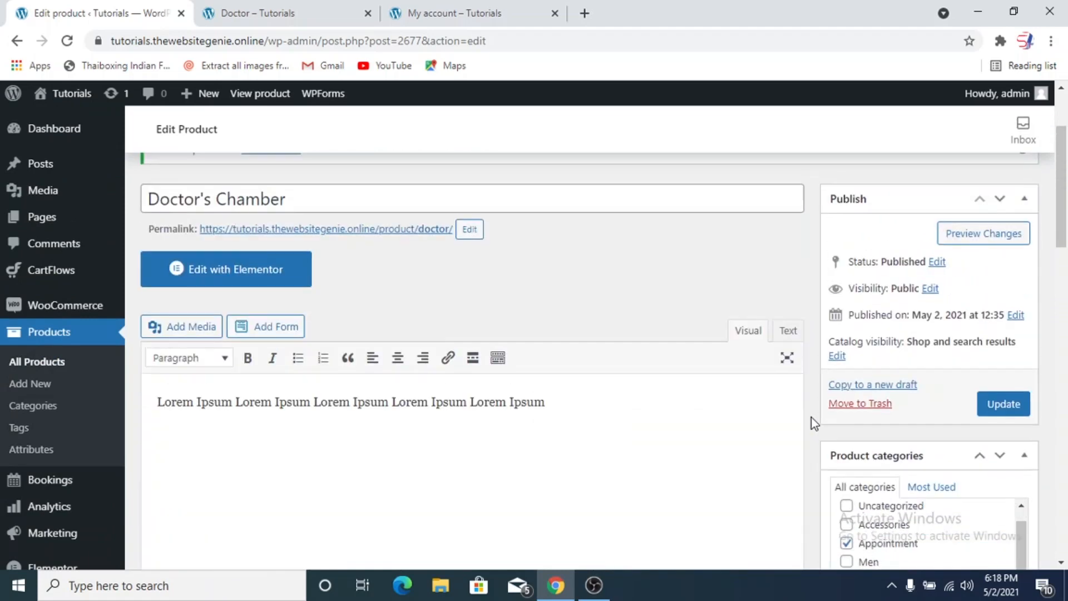
pyautogui.click(1004, 405)
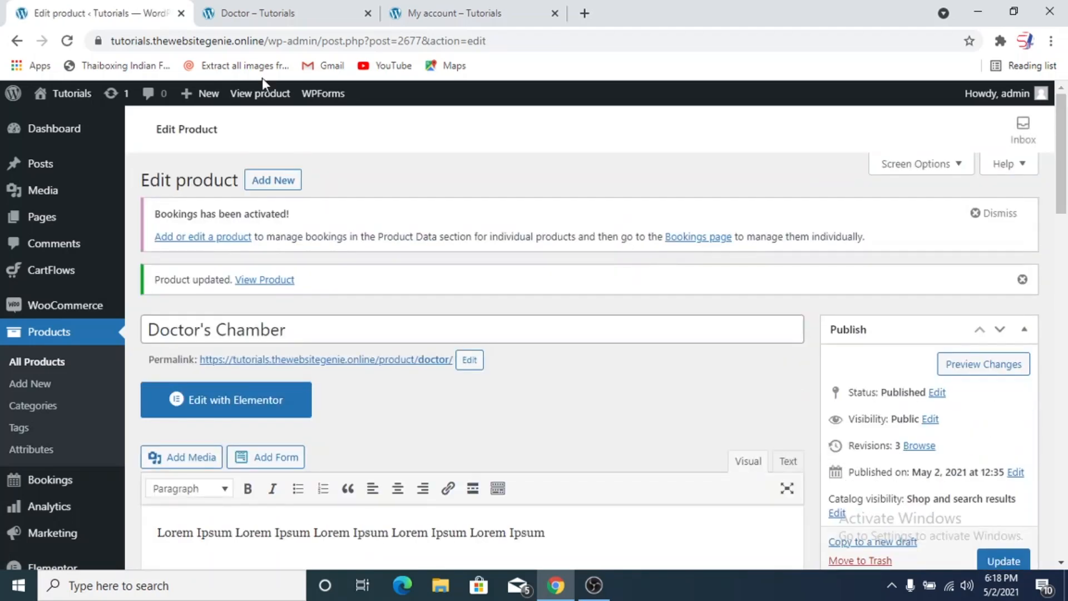
pyautogui.click(246, 14)
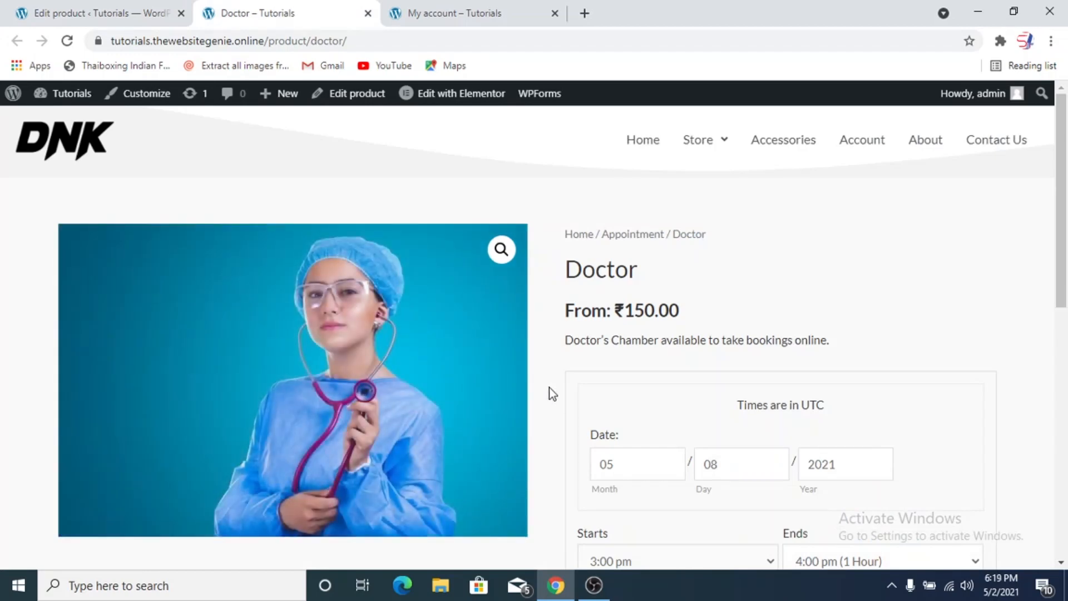
pyautogui.press('F5')
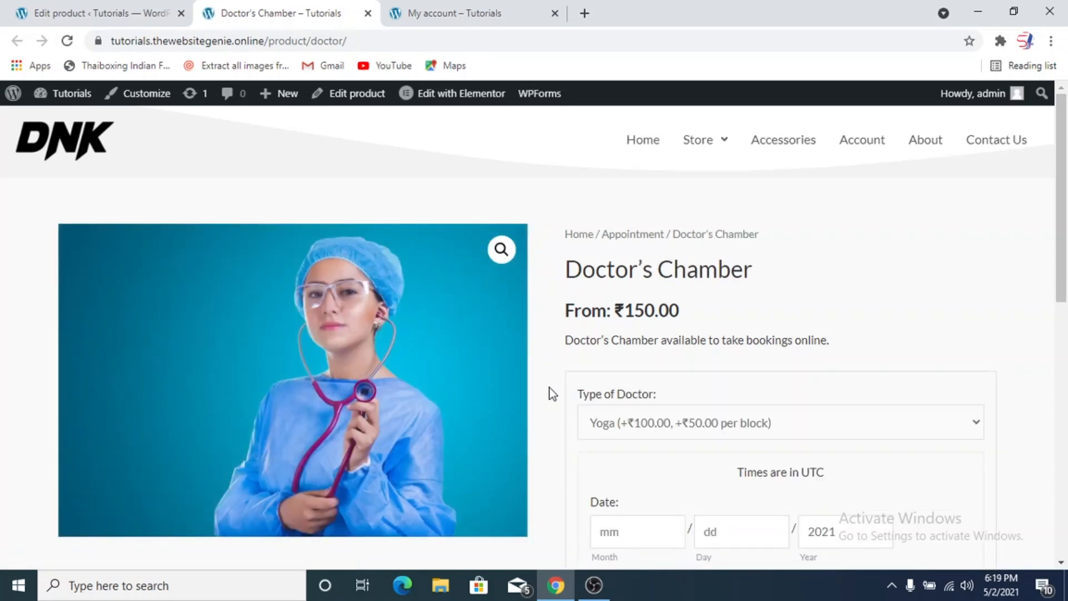
# Select Nutrition as the type of doctor in the booking form and choose May 4, 2021 as the date.
pyautogui.scroll(-2, 550, 388)
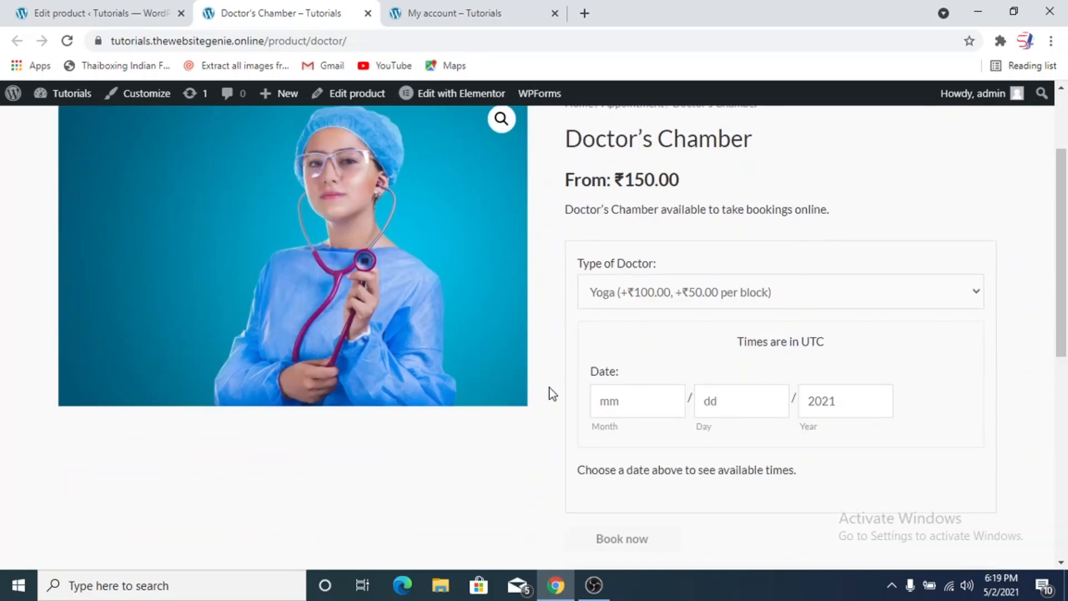
pyautogui.click(640, 296)
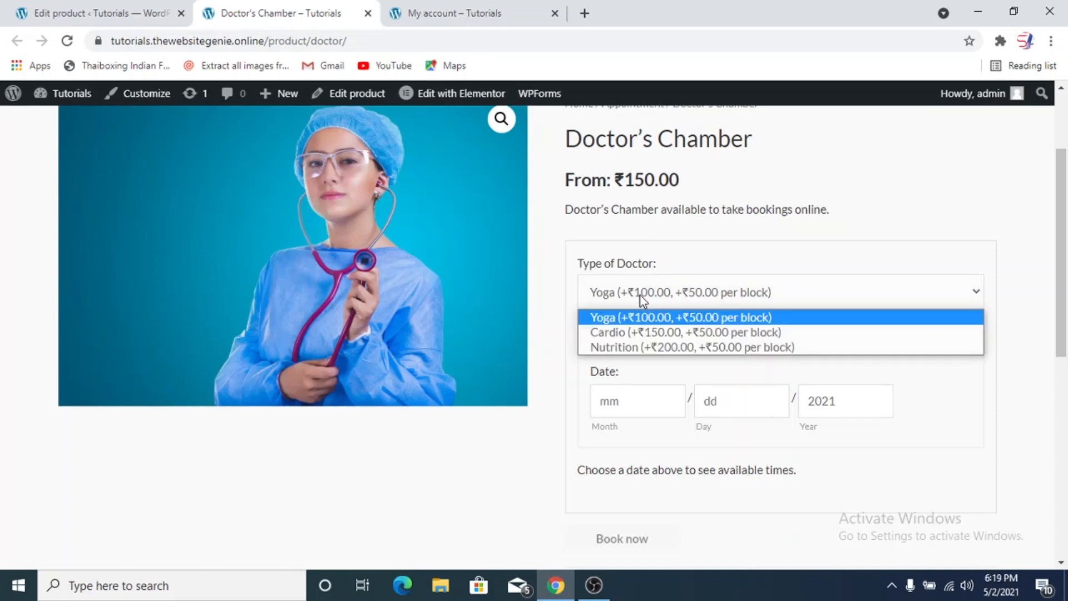
pyautogui.click(661, 348)
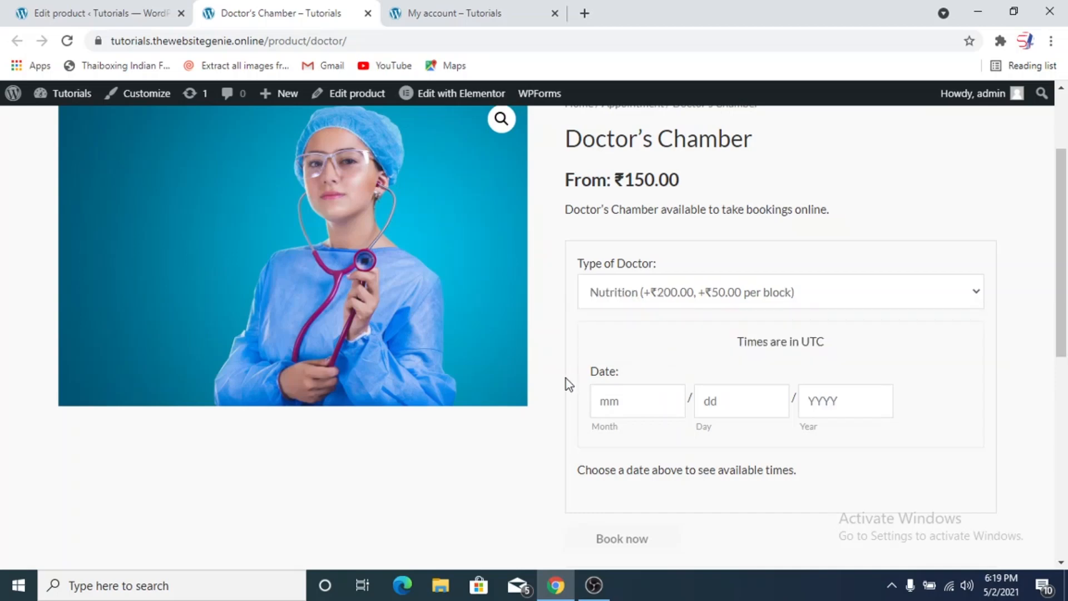
pyautogui.scroll(-2, 566, 378)
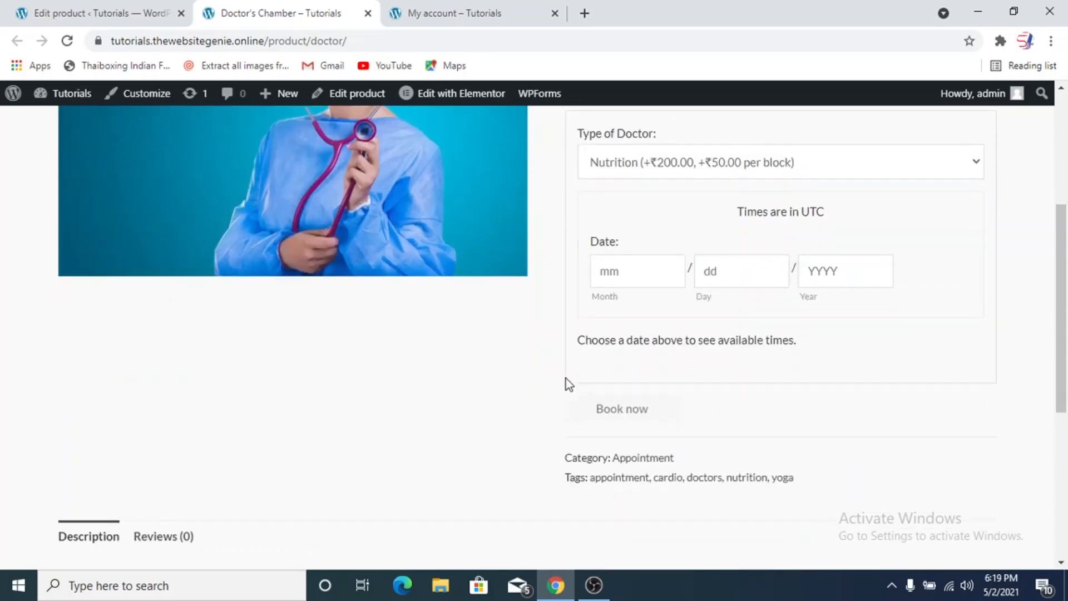
pyautogui.click(633, 281)
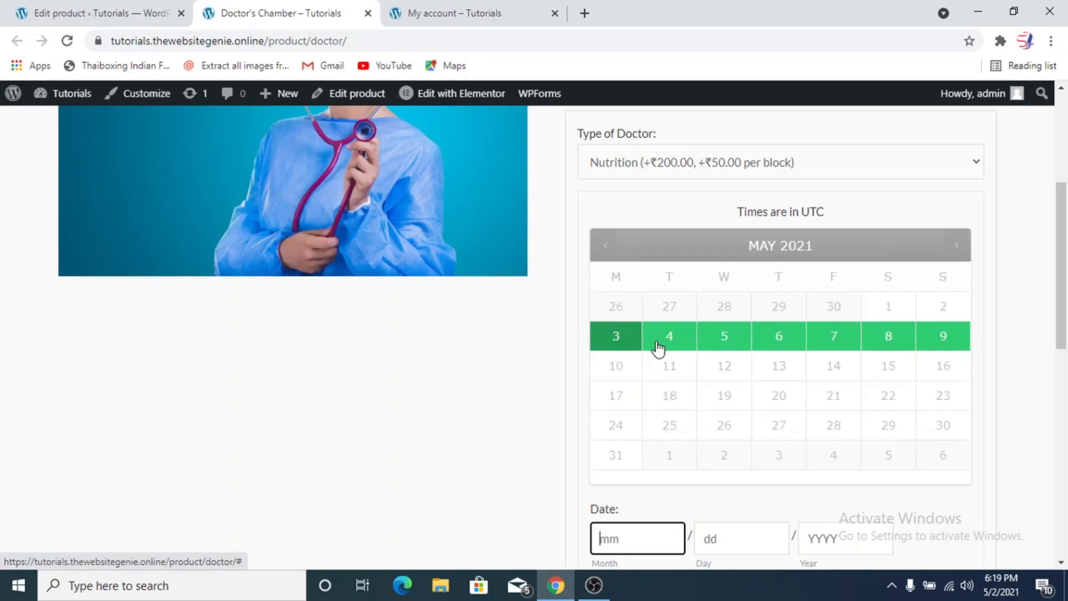
pyautogui.click(656, 338)
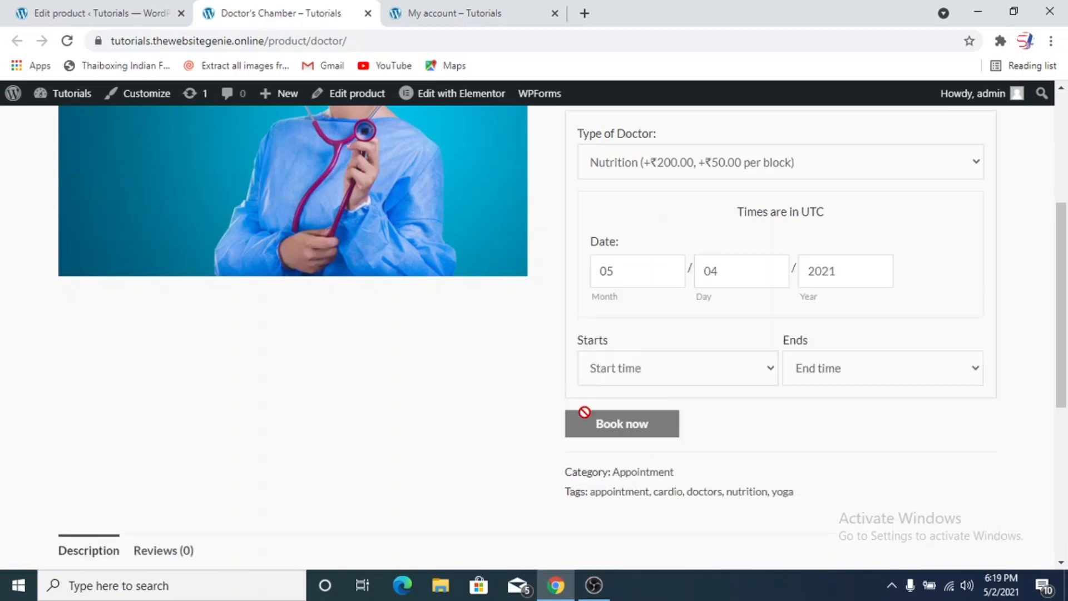
# Set the booking time from 4:00 pm to 5:00 pm and compare the booking cost with the Nutrition rates.
pyautogui.click(720, 377)
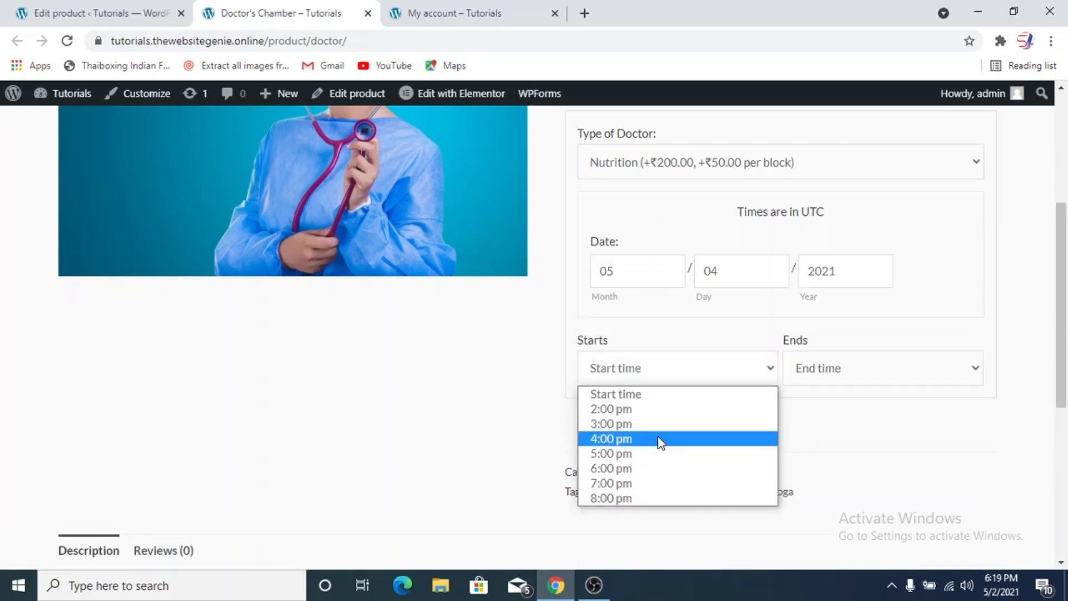
pyautogui.click(660, 440)
pyautogui.click(859, 377)
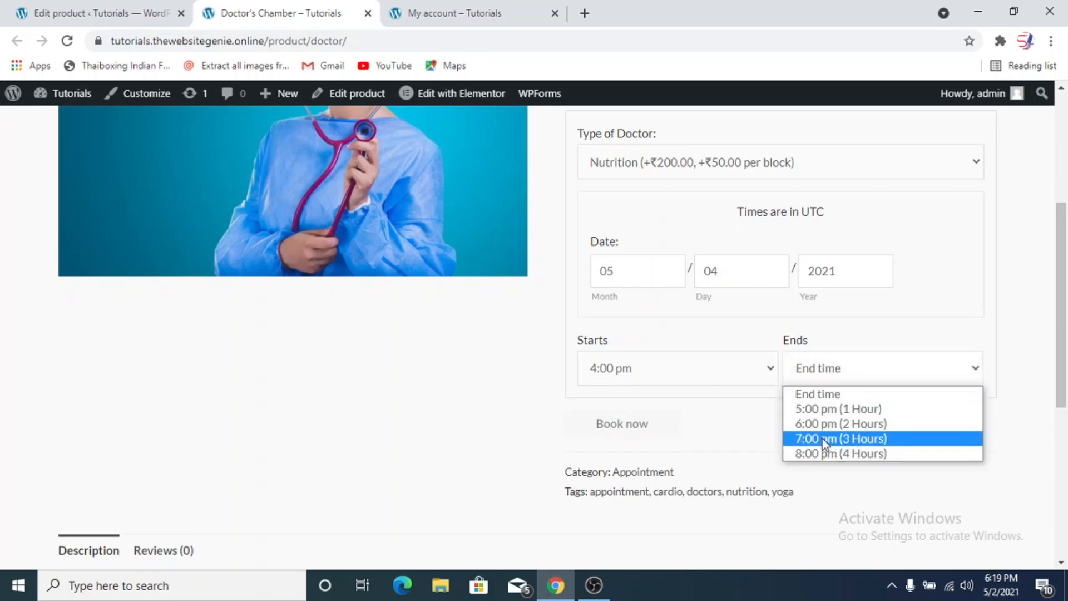
pyautogui.click(821, 409)
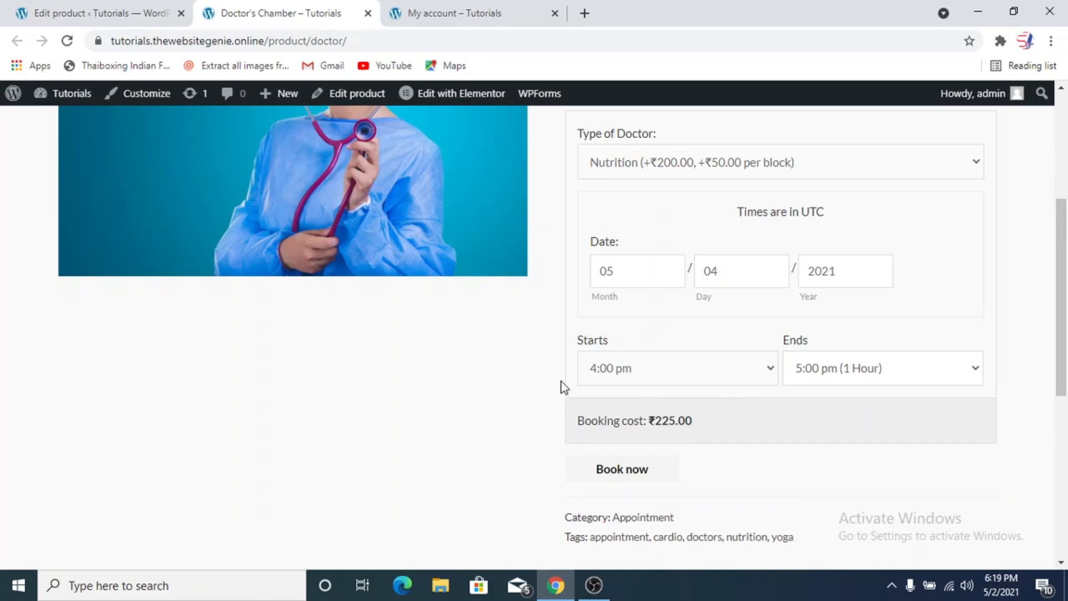
pyautogui.scroll(2, 564, 387)
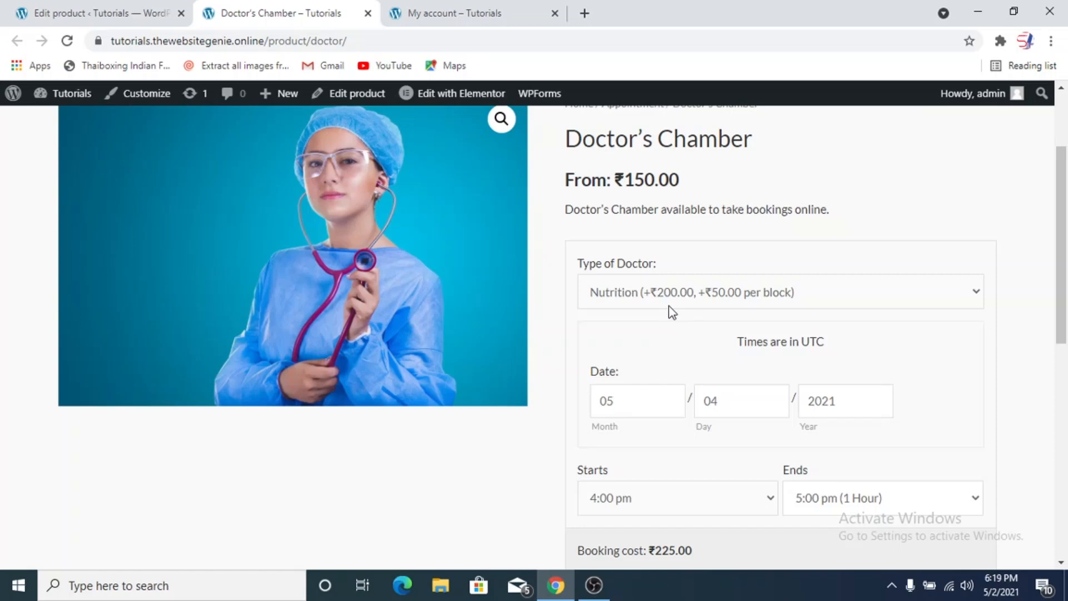
pyautogui.scroll(-2, 532, 374)
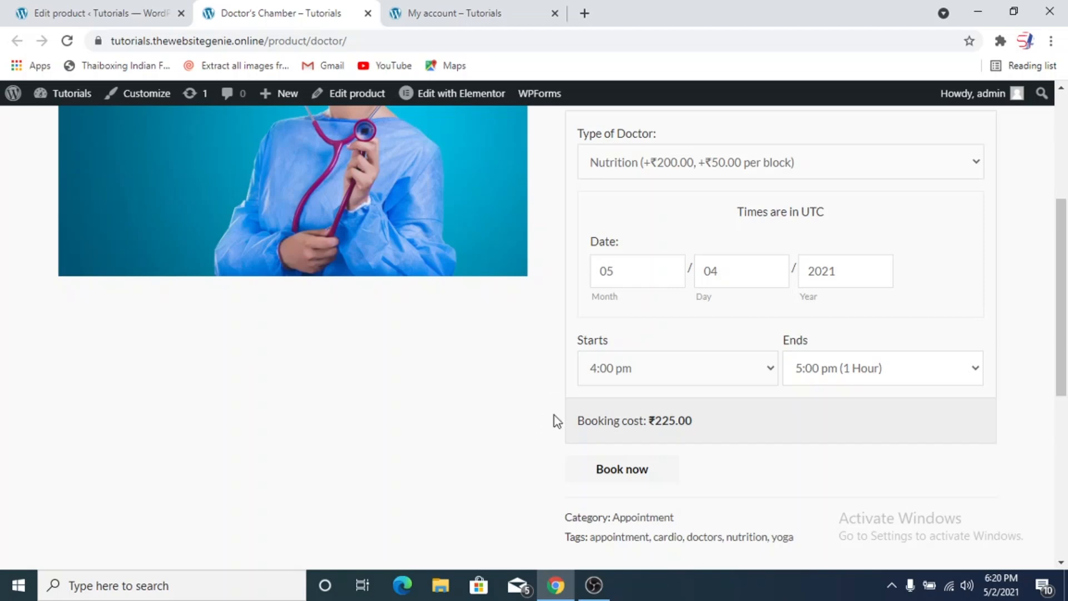
pyautogui.scroll(2, 554, 415)
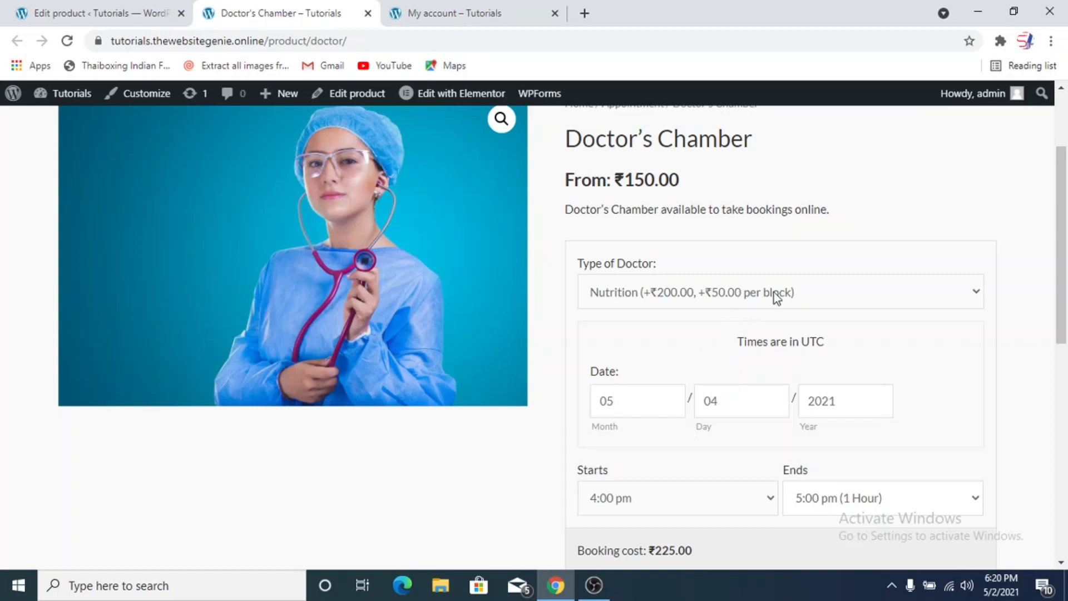
pyautogui.scroll(-2, 580, 396)
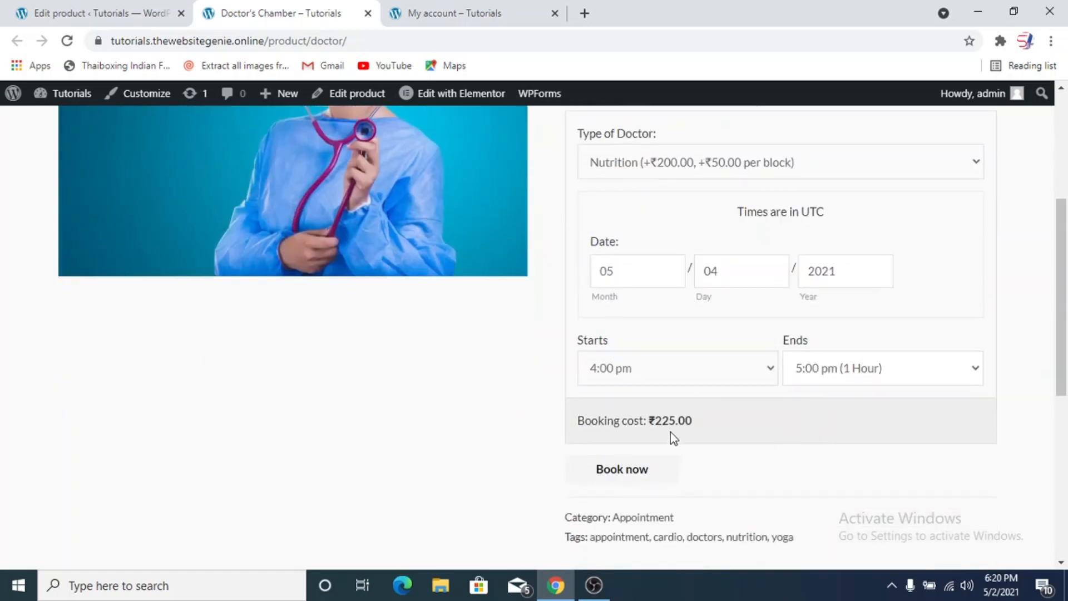
pyautogui.scroll(4, 576, 342)
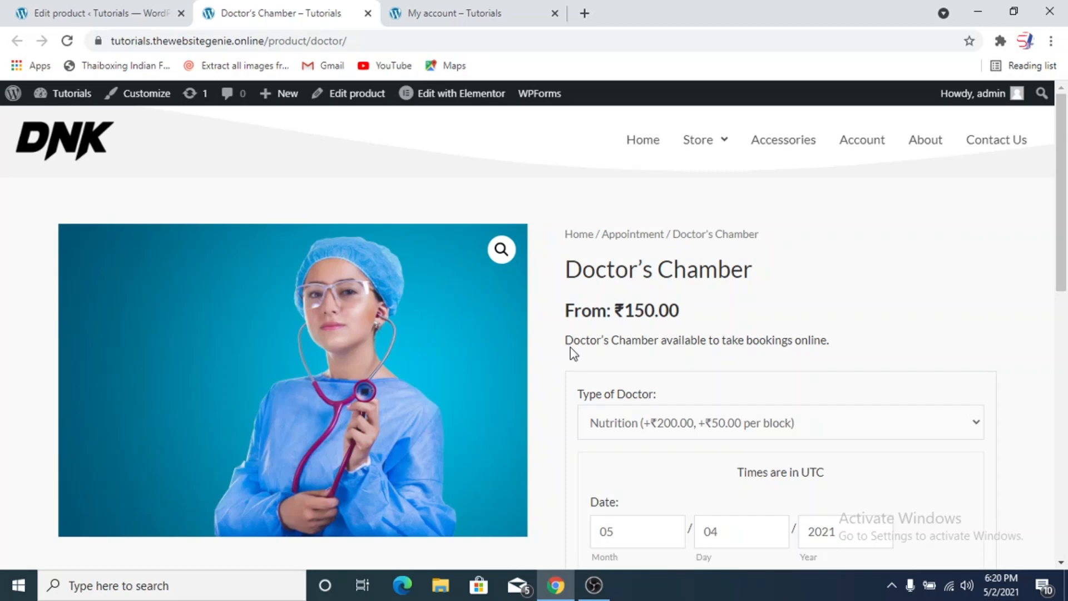
# Return to the product editor and add the bold line "DISCOUNT AVAILABLE ON WEEKDAYS ONLY INR 25 PER HOUR" to the short description.
pyautogui.click(139, 14)
pyautogui.scroll(-15, 363, 351)
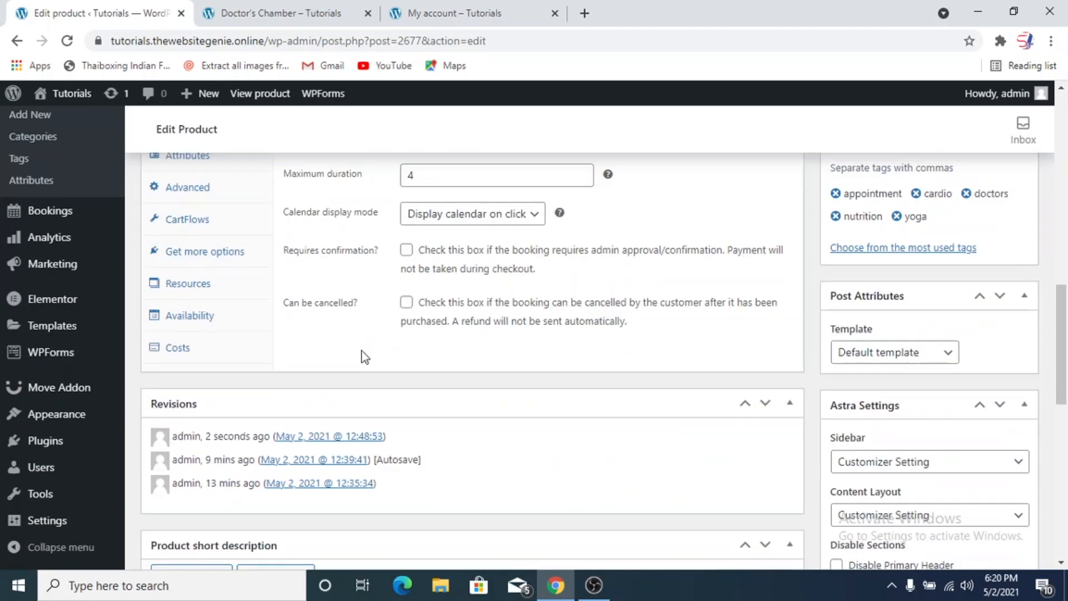
pyautogui.scroll(-5, 362, 352)
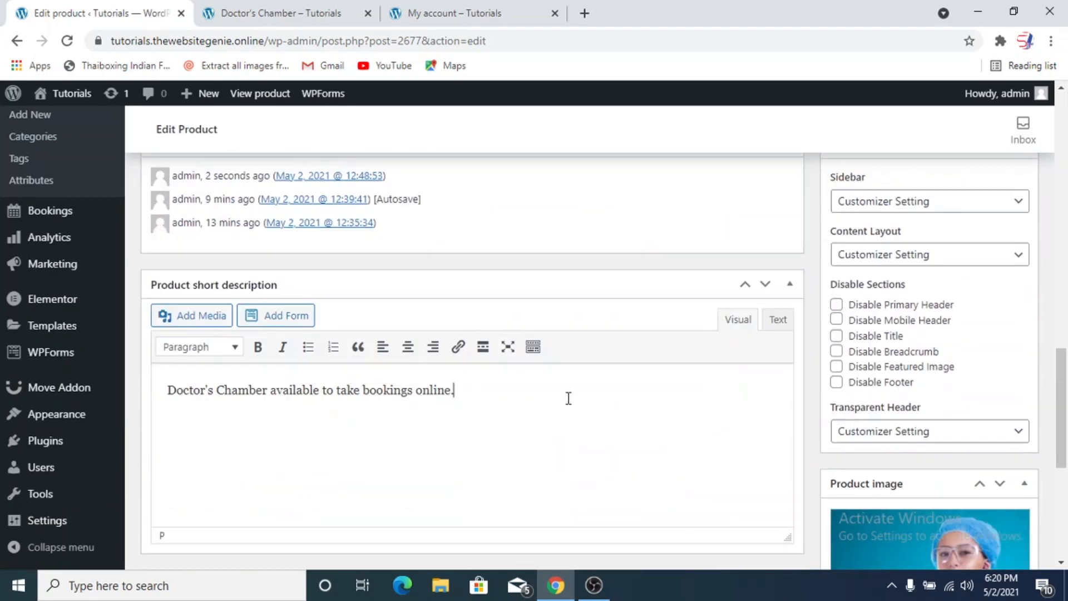
pyautogui.press('Return')
pyautogui.write('DISCOUNT AVAILABLE ON WEEKDAYS ONLY INR 25 PER HOUR')
pyautogui.moveTo(551, 425); pyautogui.dragTo(165, 431)
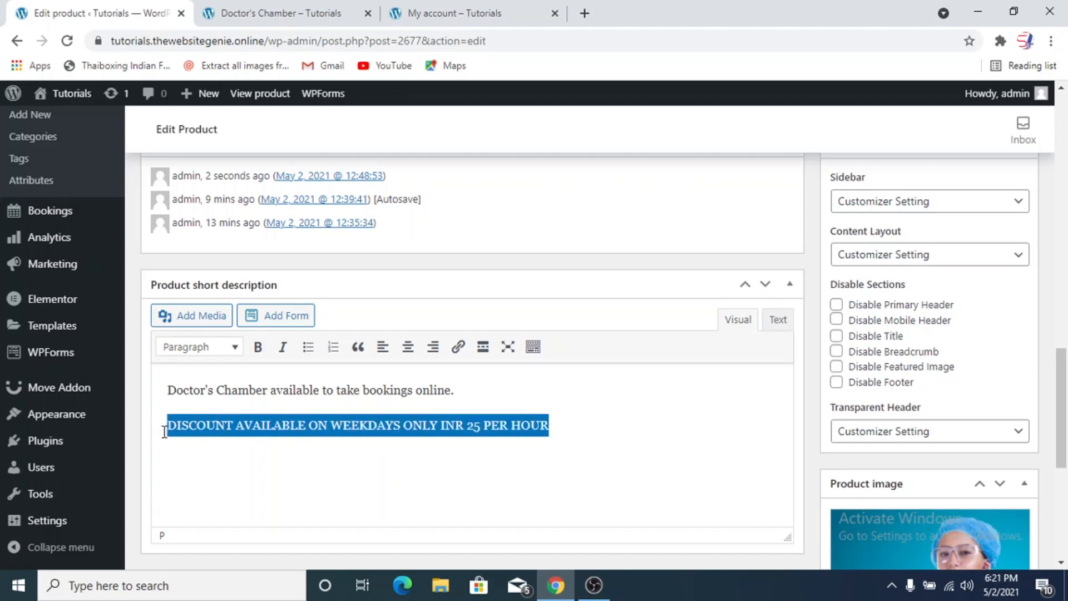
pyautogui.click(257, 346)
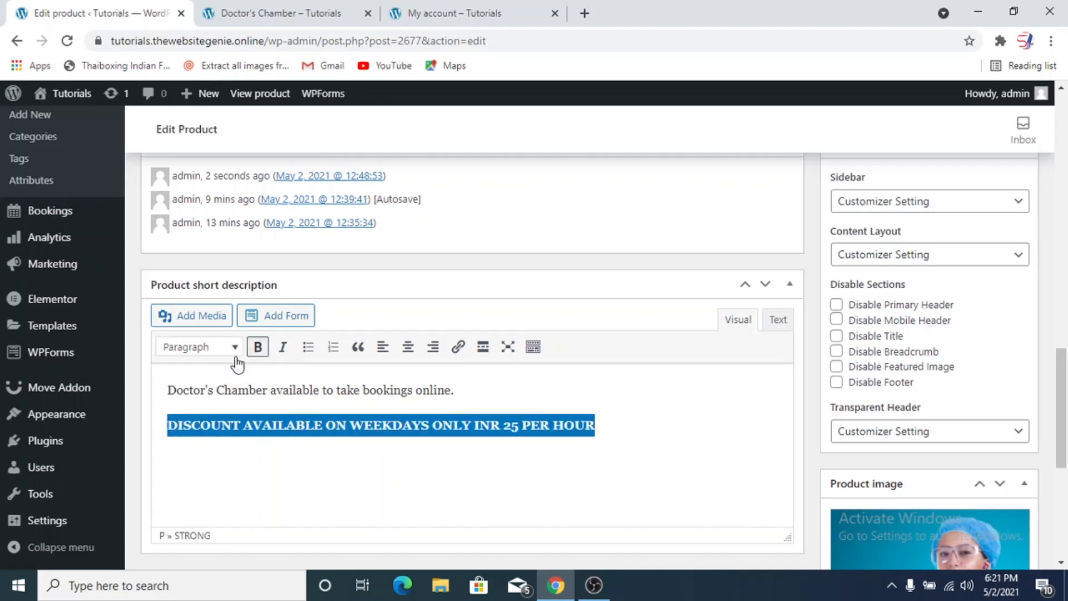
# Format the discount line in the product short description as Heading 4.
pyautogui.click(233, 350)
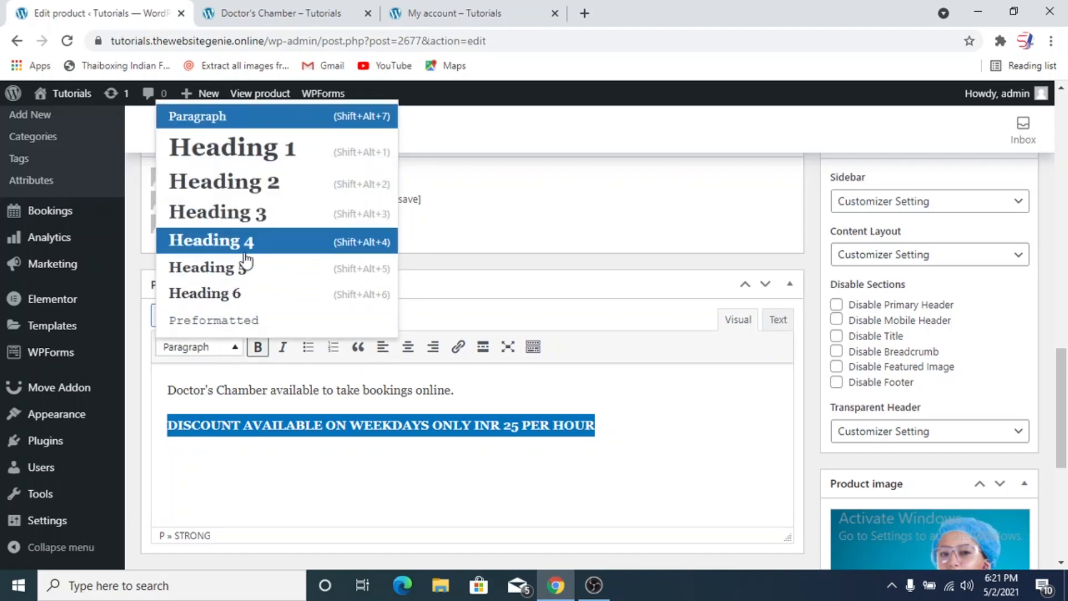
pyautogui.click(248, 245)
pyautogui.click(737, 434)
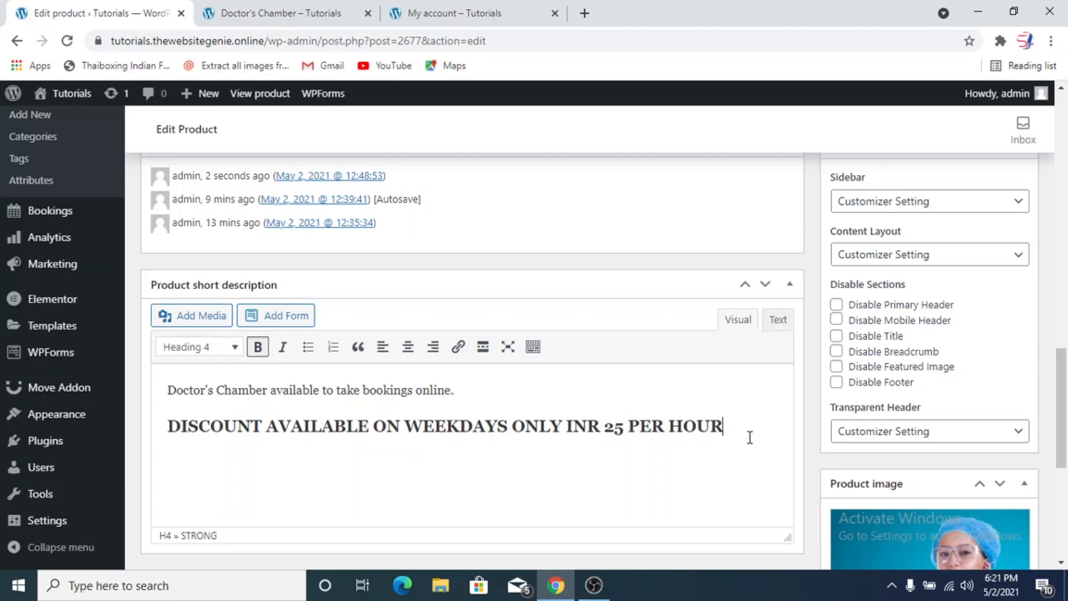
# Update the product, reload its storefront page and check the discount note above the booking form.
pyautogui.scroll(15, 963, 303)
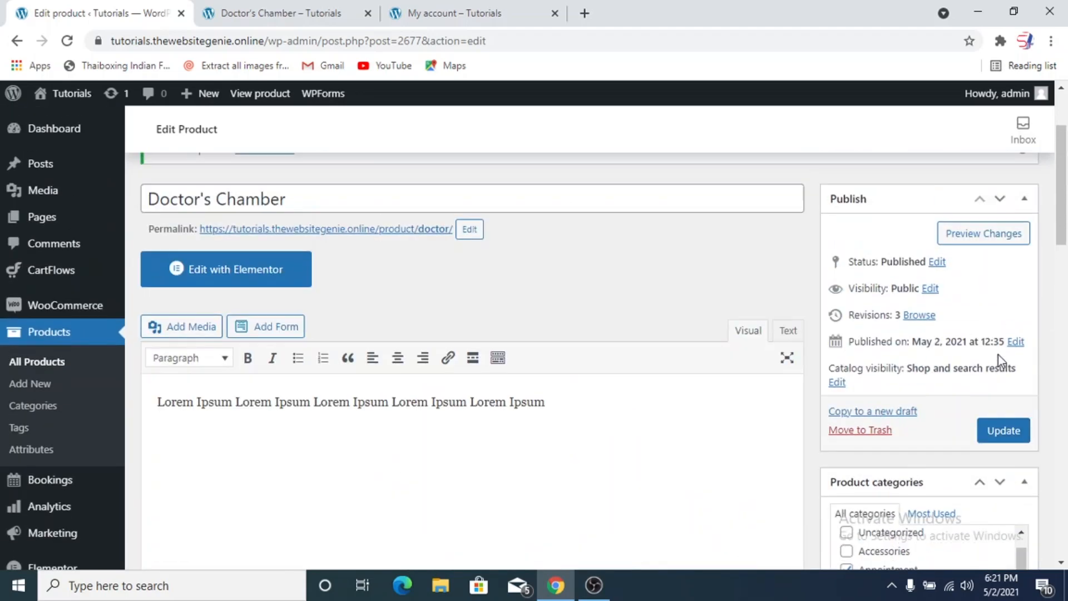
pyautogui.click(1003, 437)
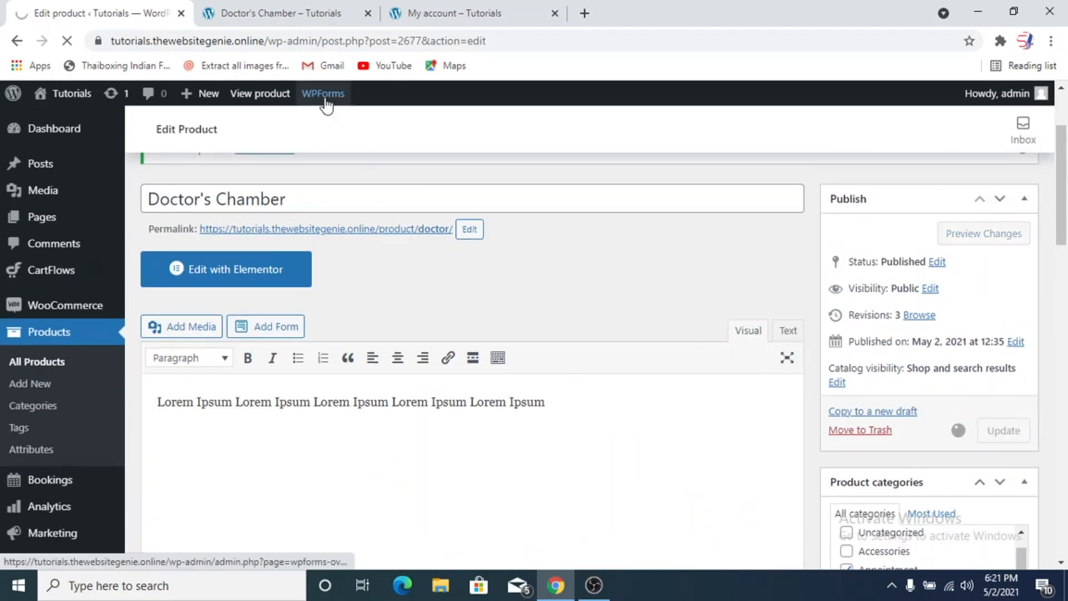
pyautogui.click(273, 18)
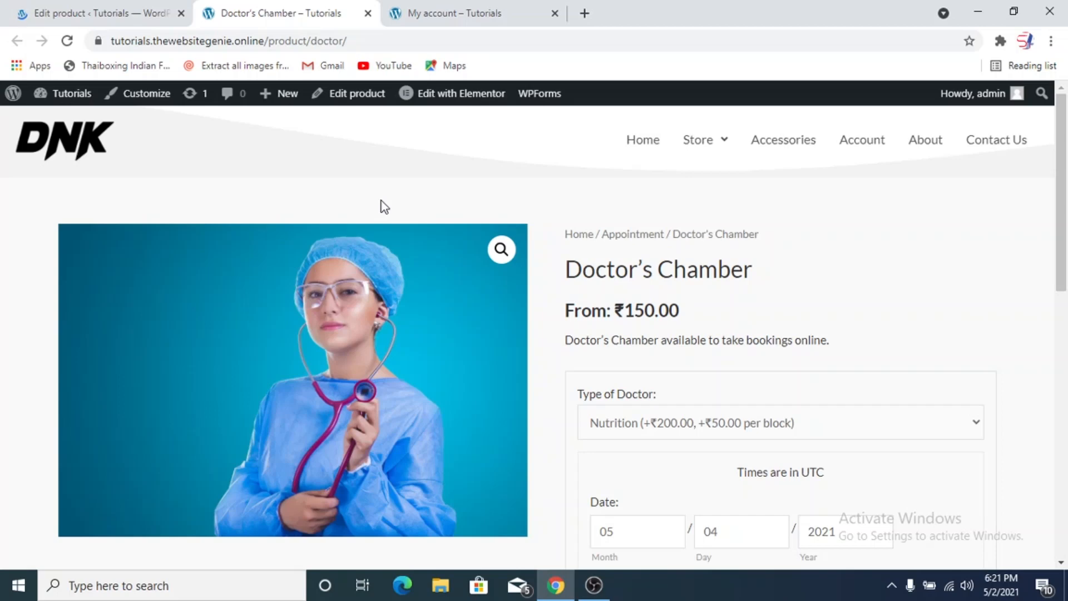
pyautogui.press('F5')
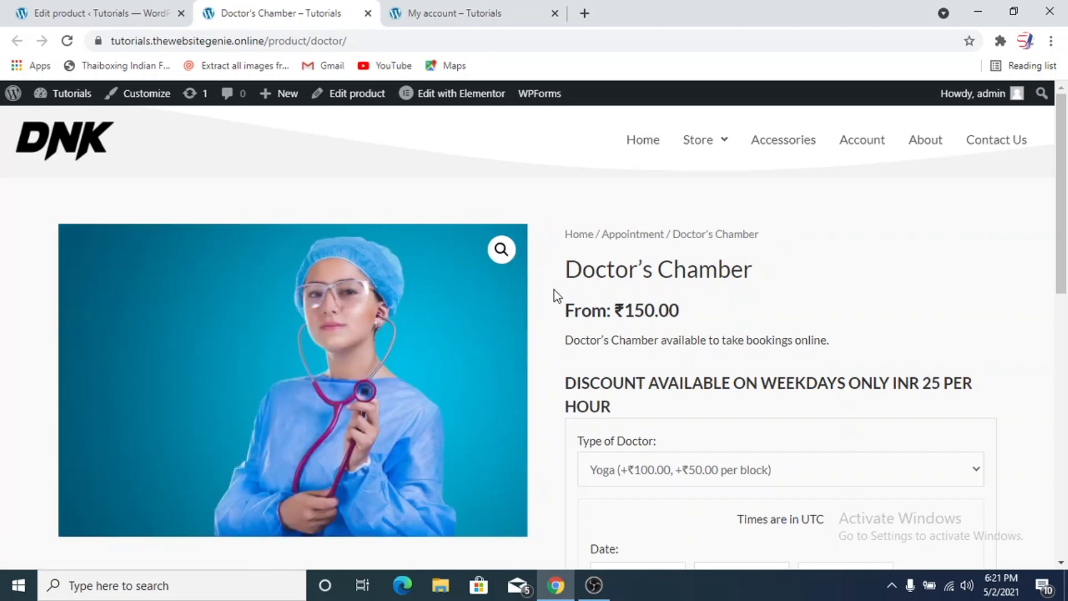
pyautogui.scroll(-2, 554, 290)
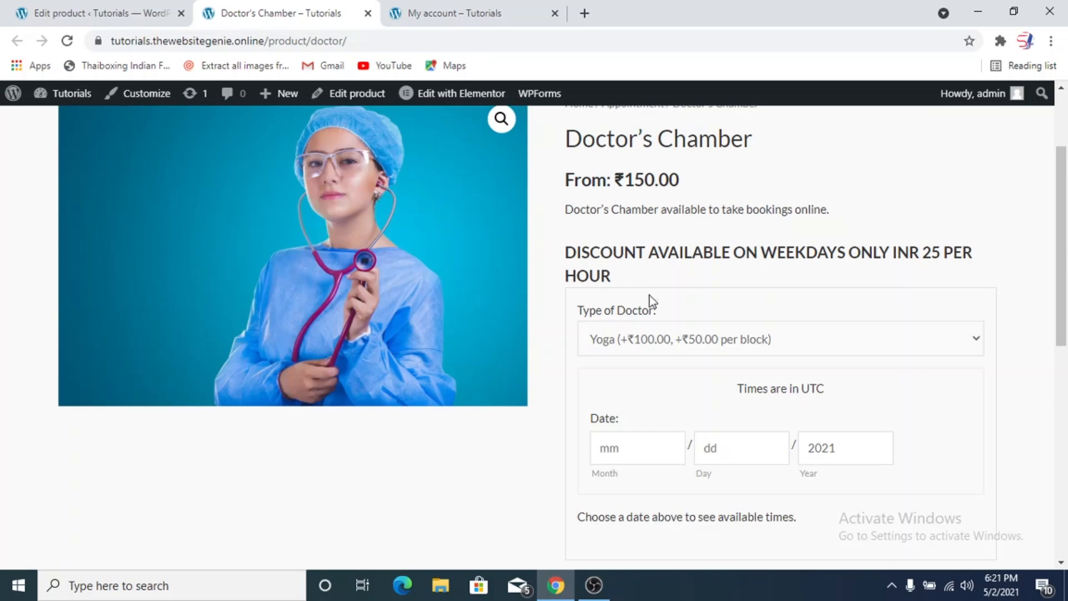
pyautogui.scroll(-4, 556, 370)
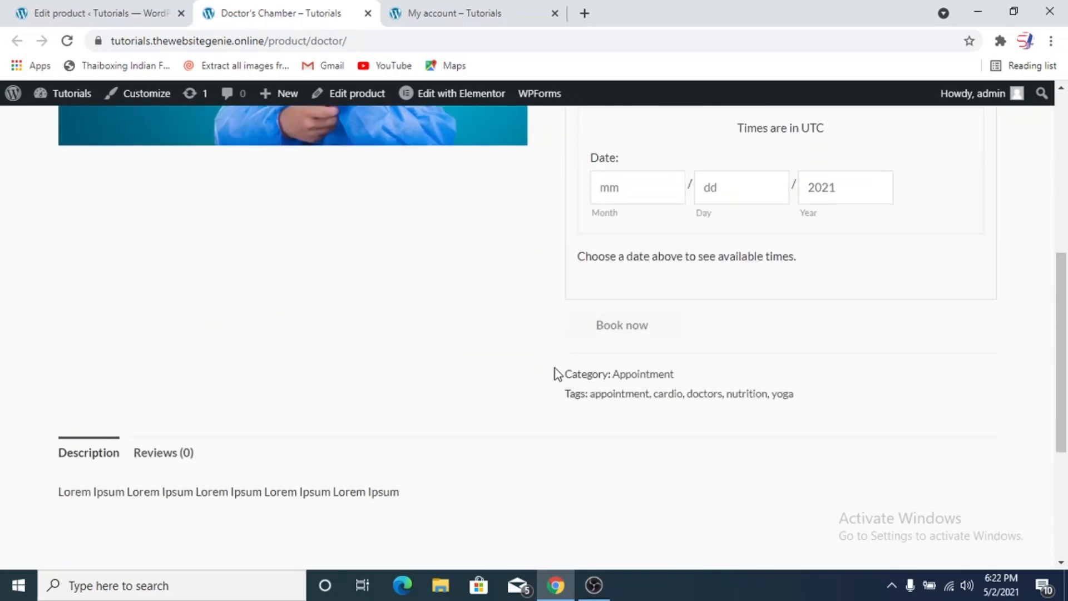
pyautogui.scroll(4, 555, 370)
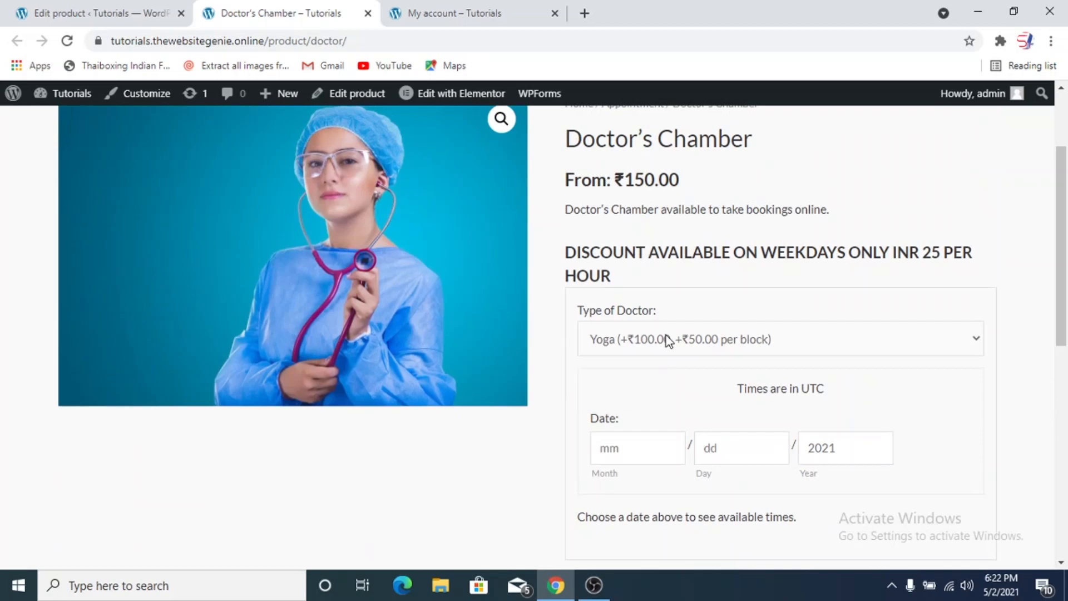
# Select Cardio as the type of doctor in the booking form and choose May 8, 2021 as the date.
pyautogui.click(668, 341)
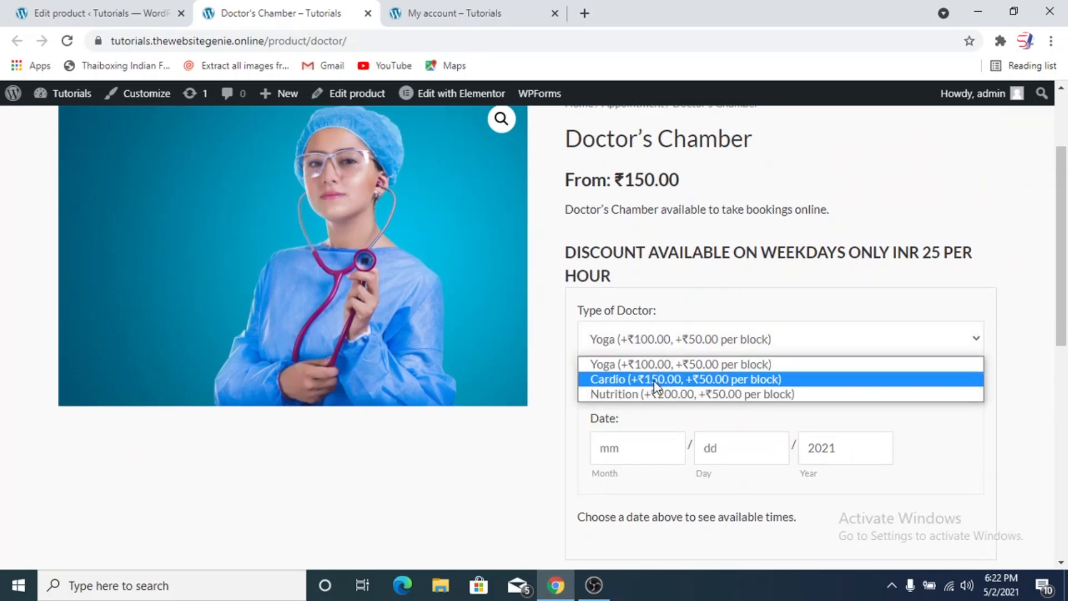
pyautogui.click(656, 381)
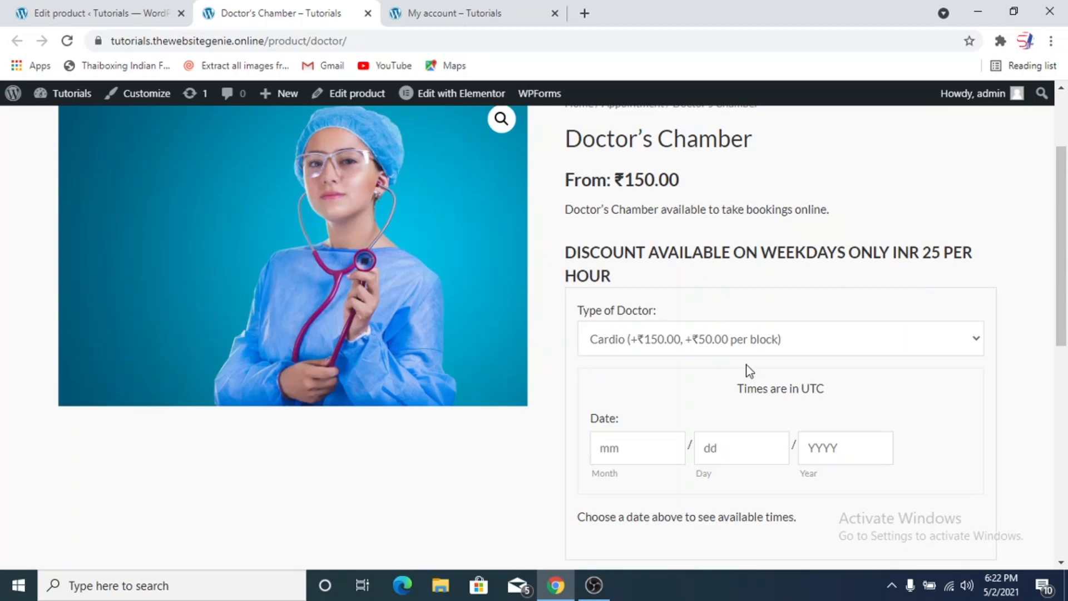
pyautogui.scroll(-2, 630, 370)
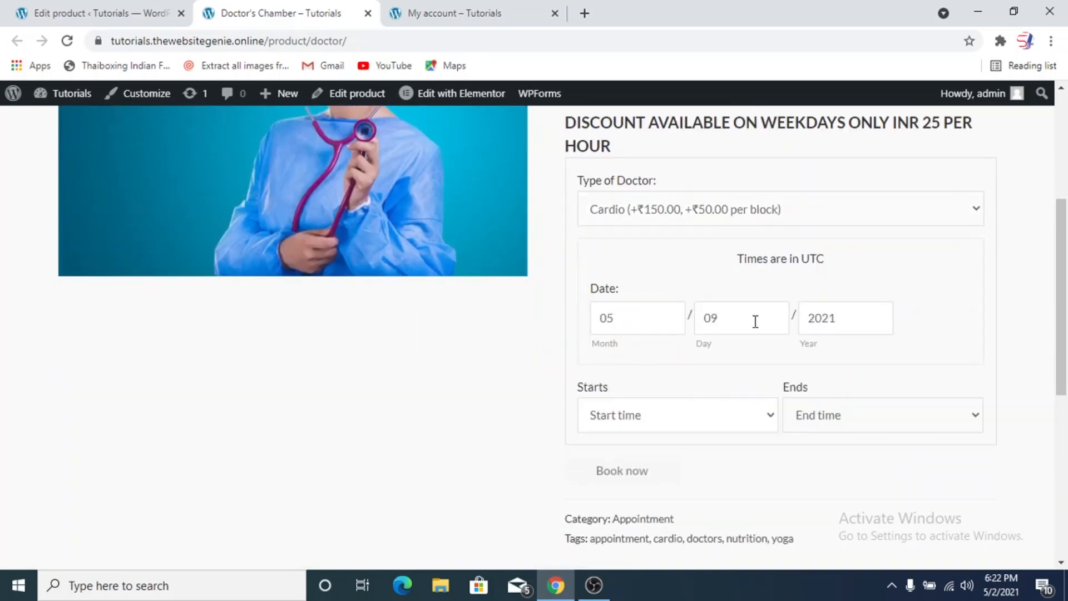
pyautogui.click(743, 326)
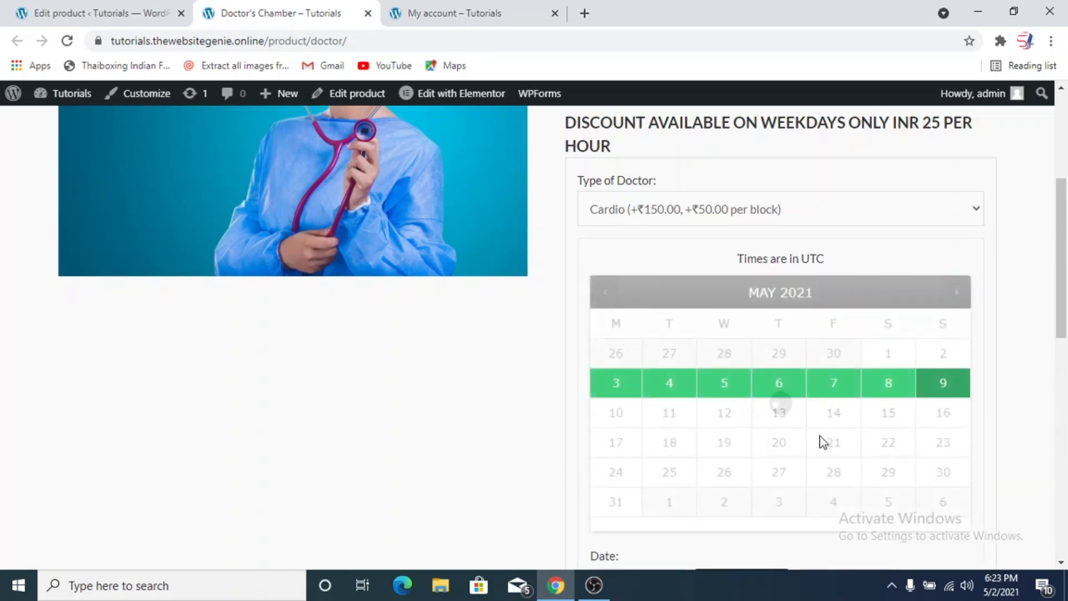
pyautogui.click(889, 383)
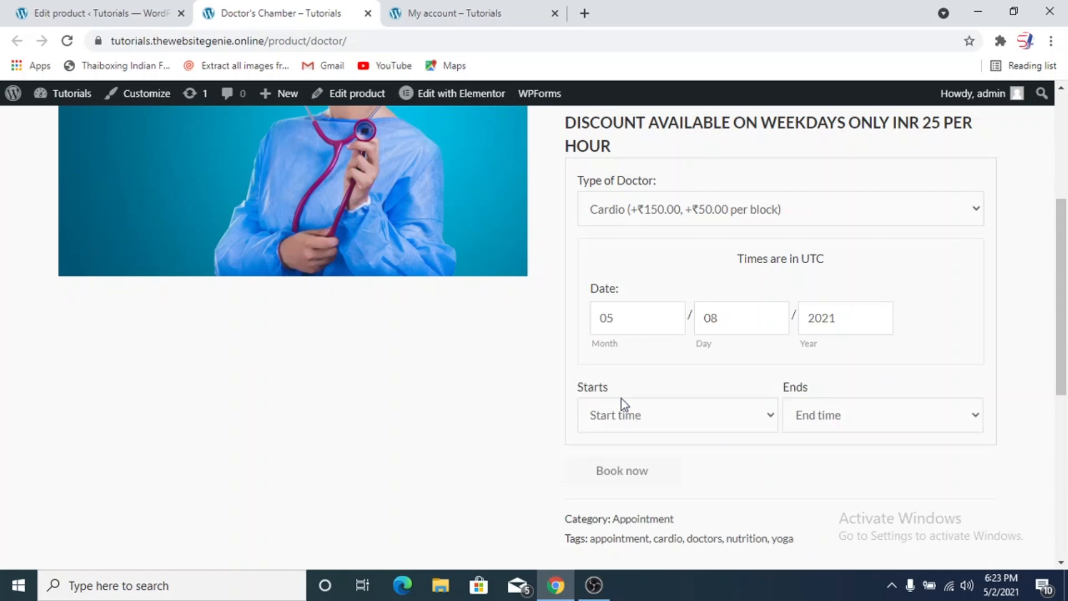
# Set the booking to start at 6:00 pm and end at 8:00 pm.
pyautogui.scroll(-2, 580, 368)
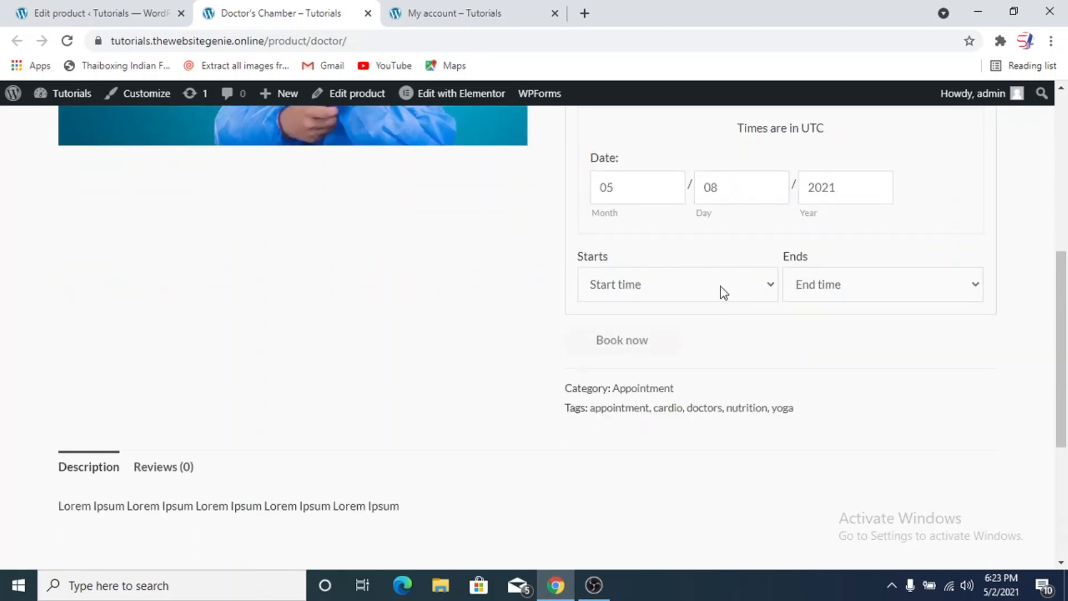
pyautogui.click(720, 286)
pyautogui.click(664, 388)
pyautogui.scroll(-2, 900, 303)
pyautogui.scroll(2, 849, 312)
pyautogui.click(841, 289)
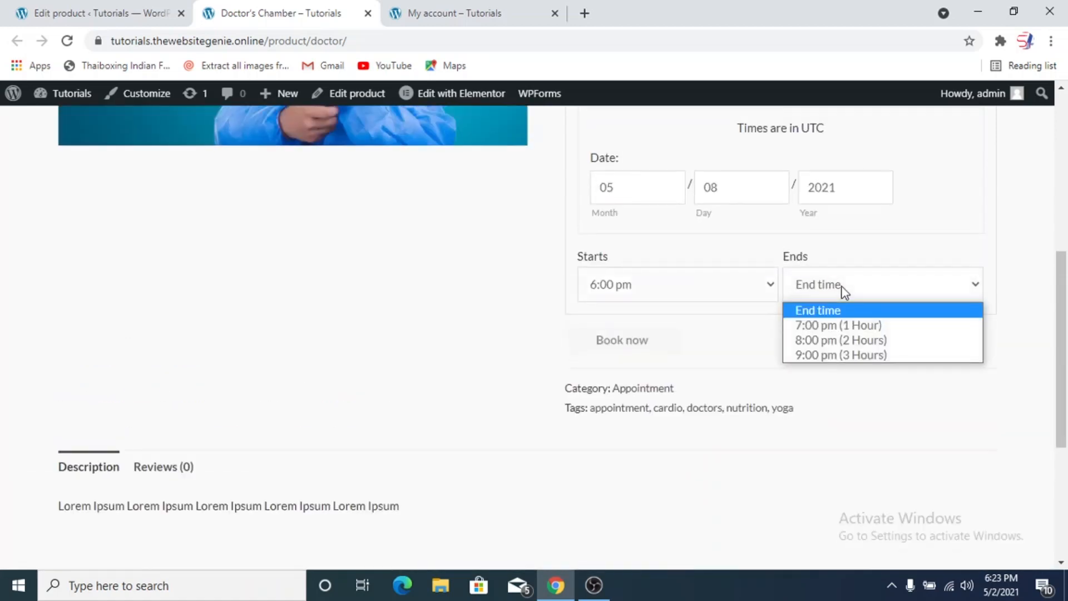
pyautogui.click(834, 340)
# Compare the booking cost with the Cardio rates and the weekday discount note.
pyautogui.scroll(1, 527, 283)
pyautogui.scroll(6, 559, 312)
pyautogui.scroll(-2, 560, 339)
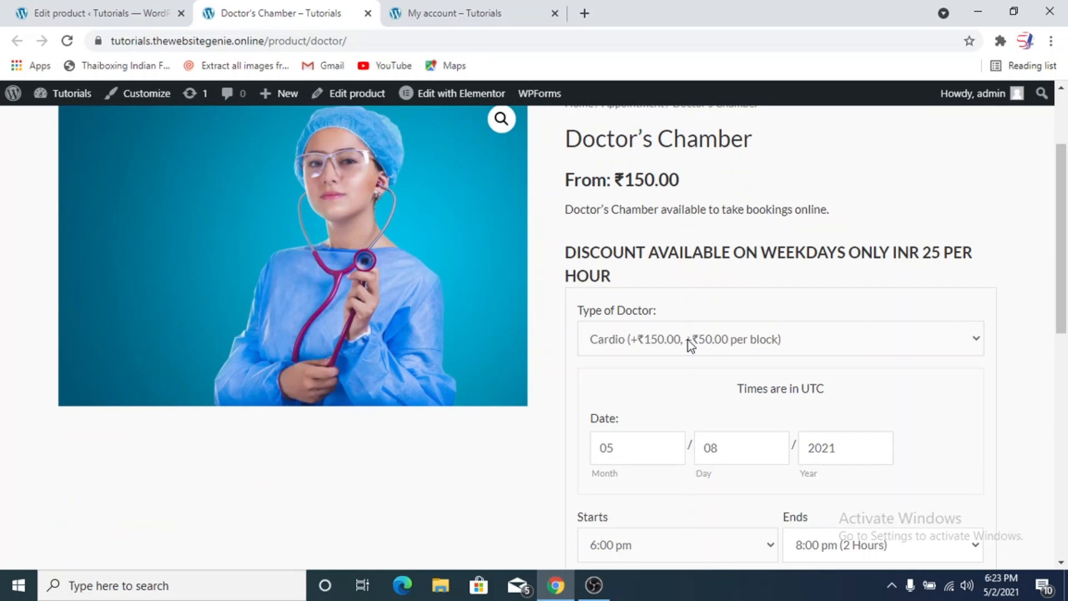
pyautogui.scroll(-6, 570, 336)
pyautogui.scroll(6, 537, 309)
pyautogui.scroll(-2, 538, 312)
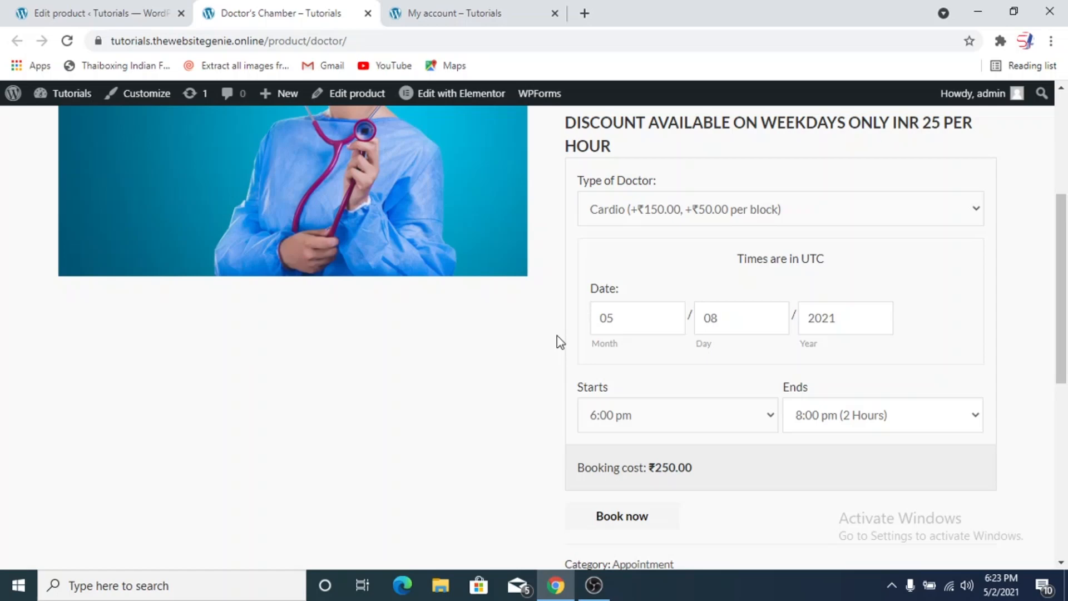
# Book the Cardio appointment and view the cart.
pyautogui.scroll(-4, 560, 342)
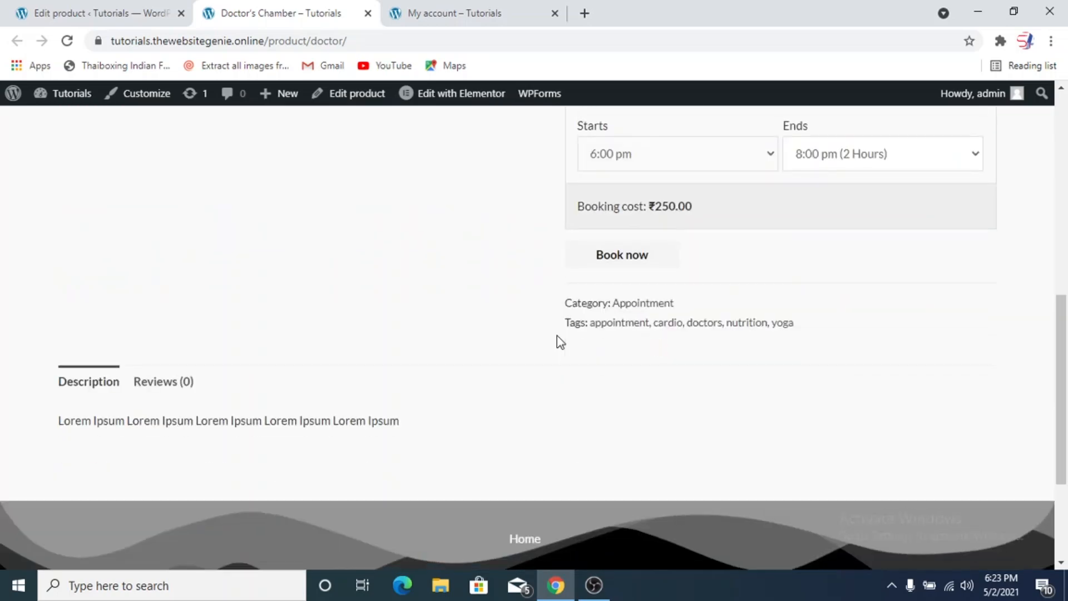
pyautogui.click(634, 267)
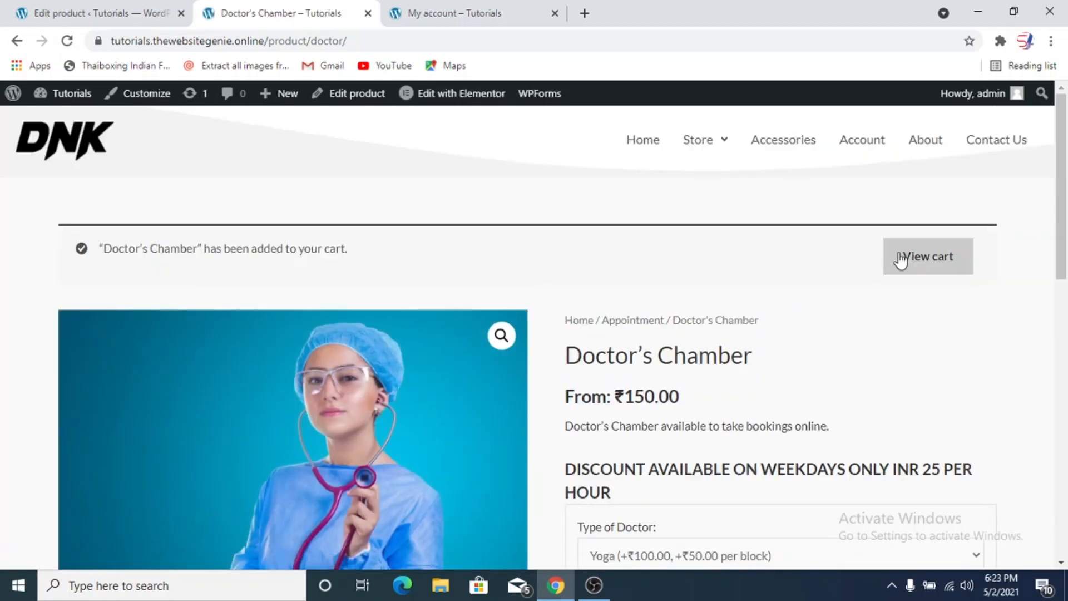
pyautogui.click(929, 262)
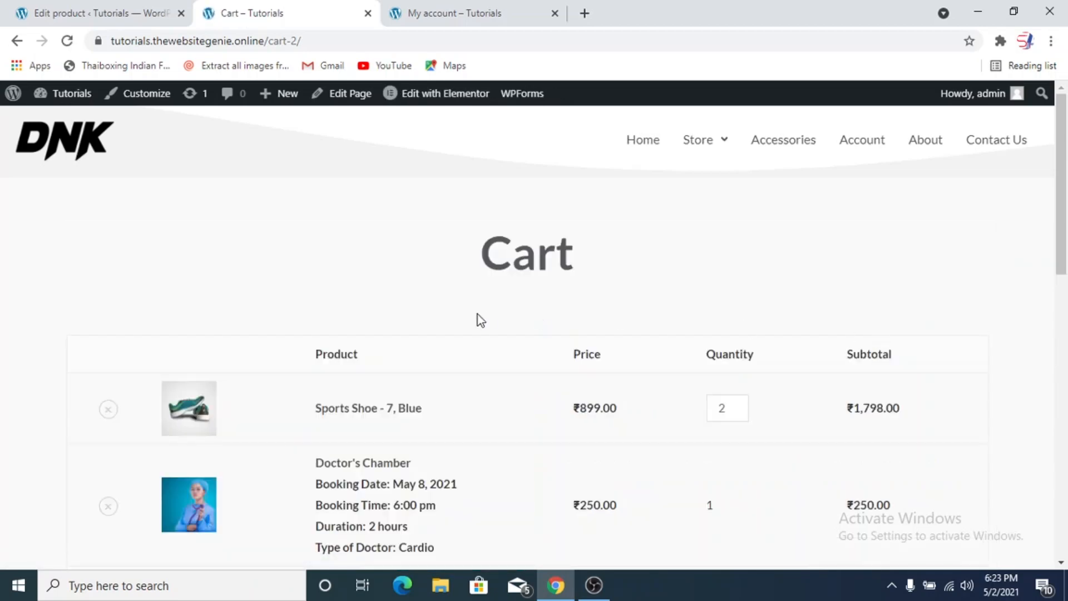
# Remove the Sports Shoe from the cart and review the Doctor's Chamber booking details and cart totals.
pyautogui.scroll(-2, 478, 315)
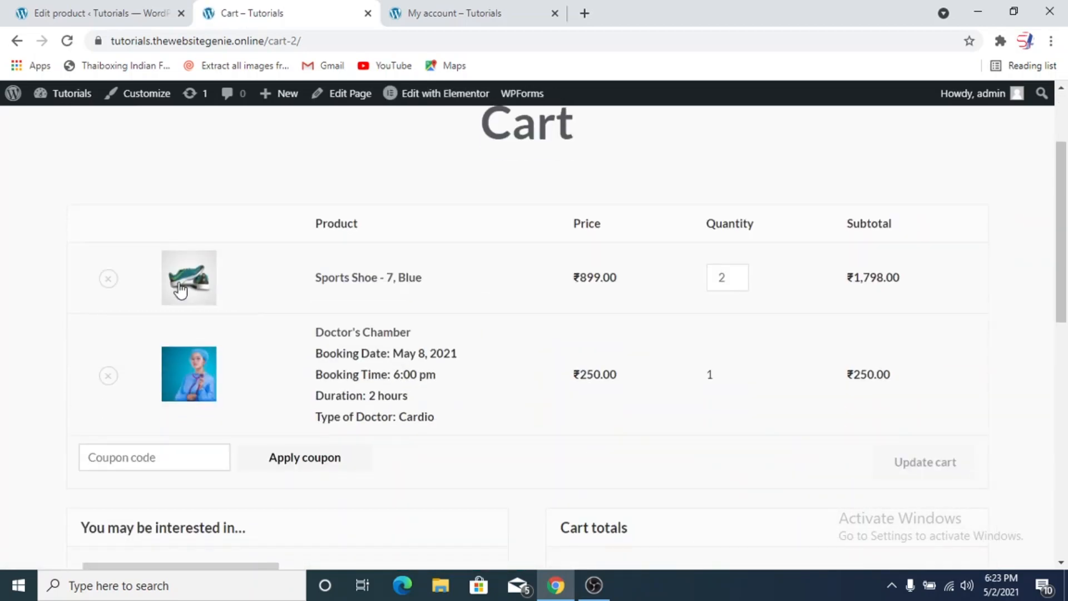
pyautogui.click(107, 280)
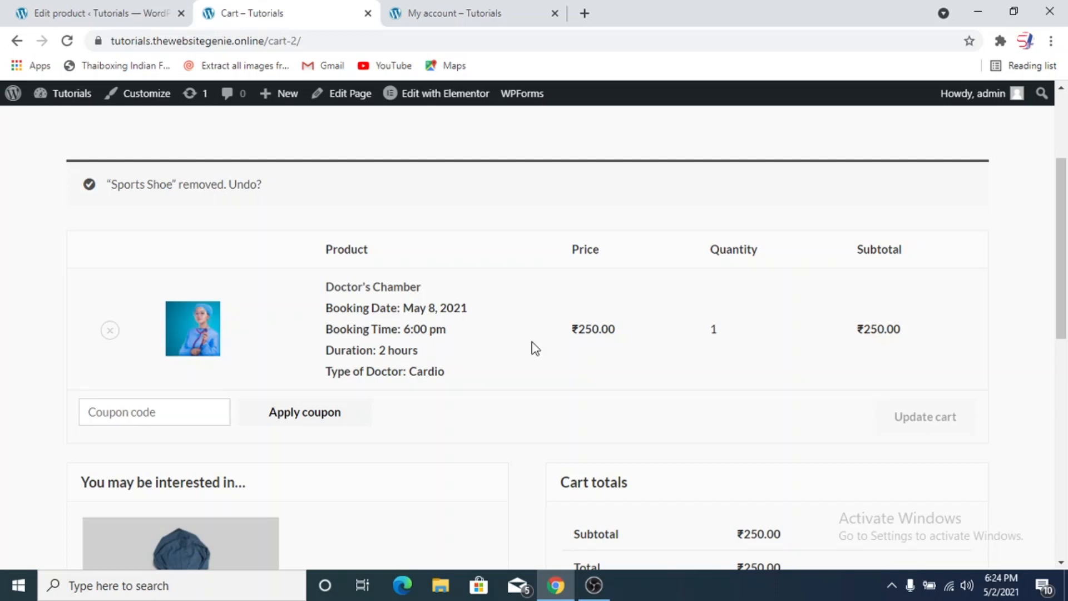
pyautogui.scroll(-2, 534, 348)
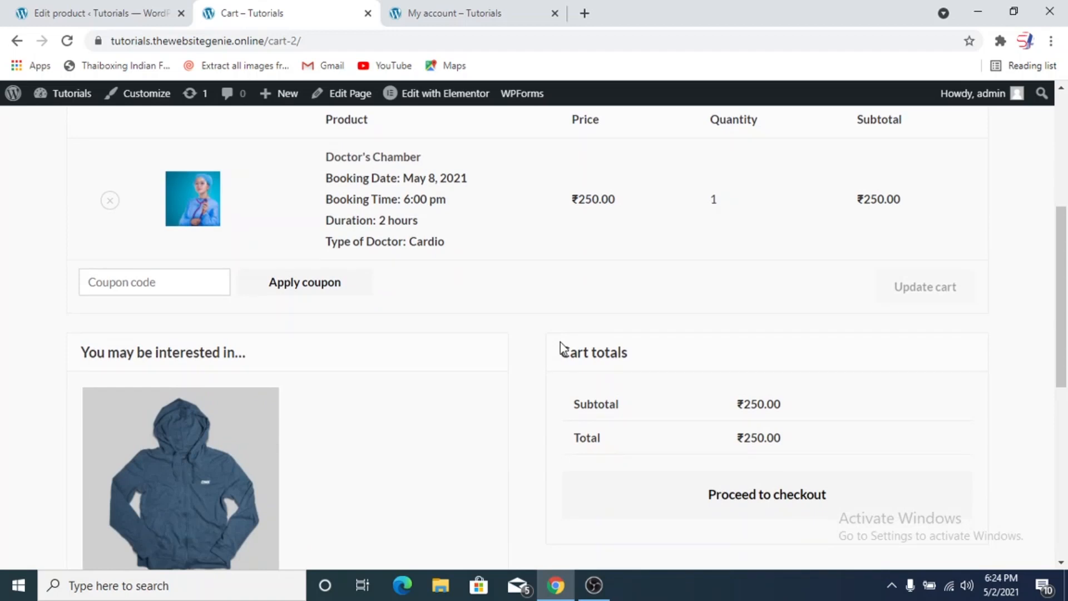
pyautogui.scroll(-2, 561, 348)
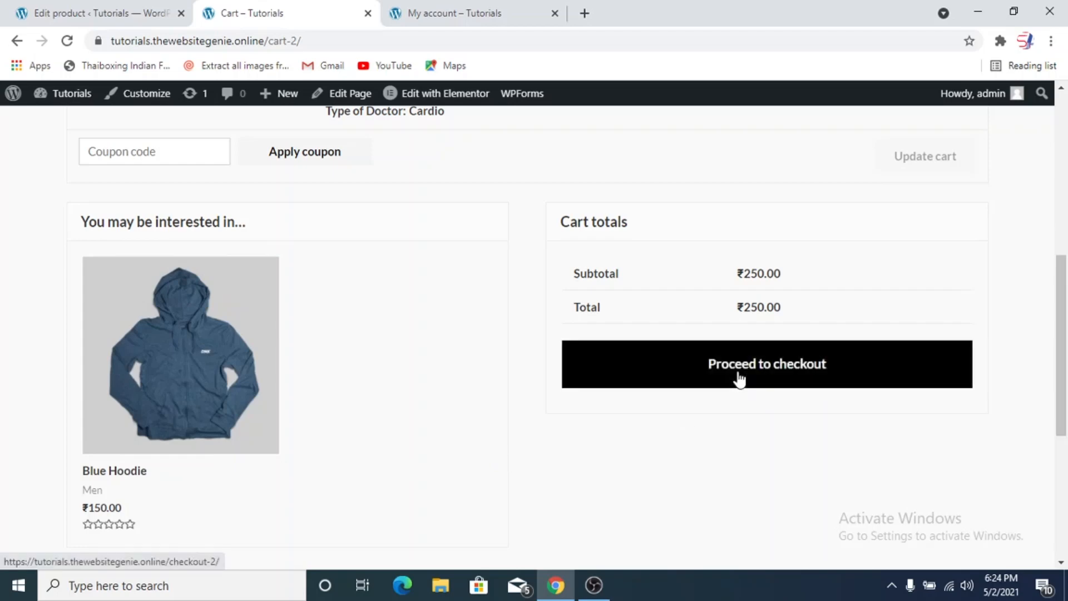
pyautogui.scroll(2, 740, 379)
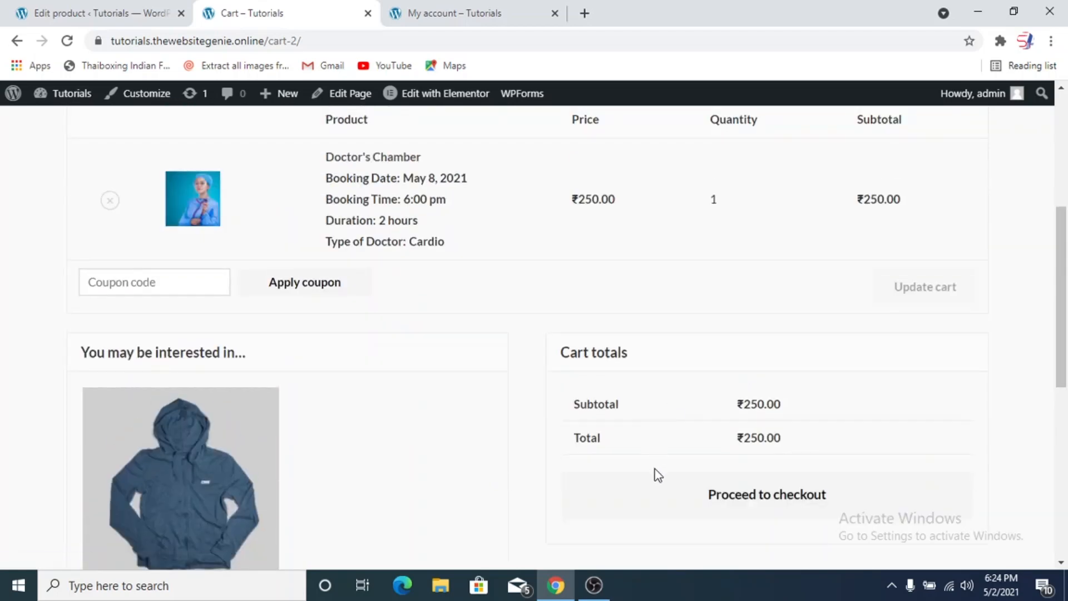
pyautogui.scroll(4, 635, 445)
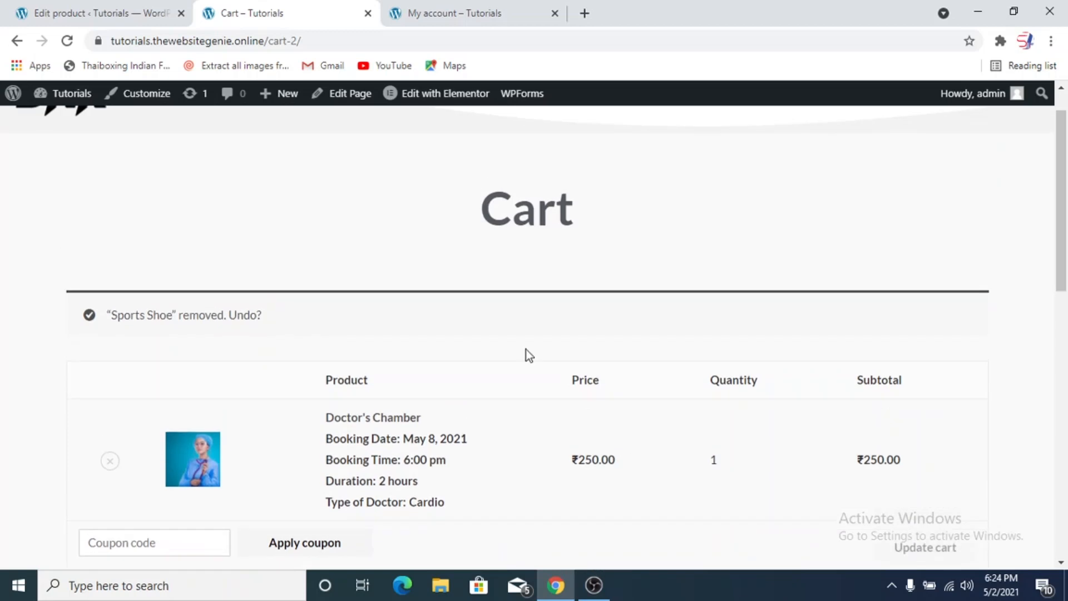
# Close the cart page and look at the Bookings section of the My Account page.
pyautogui.click(367, 14)
pyautogui.click(287, 13)
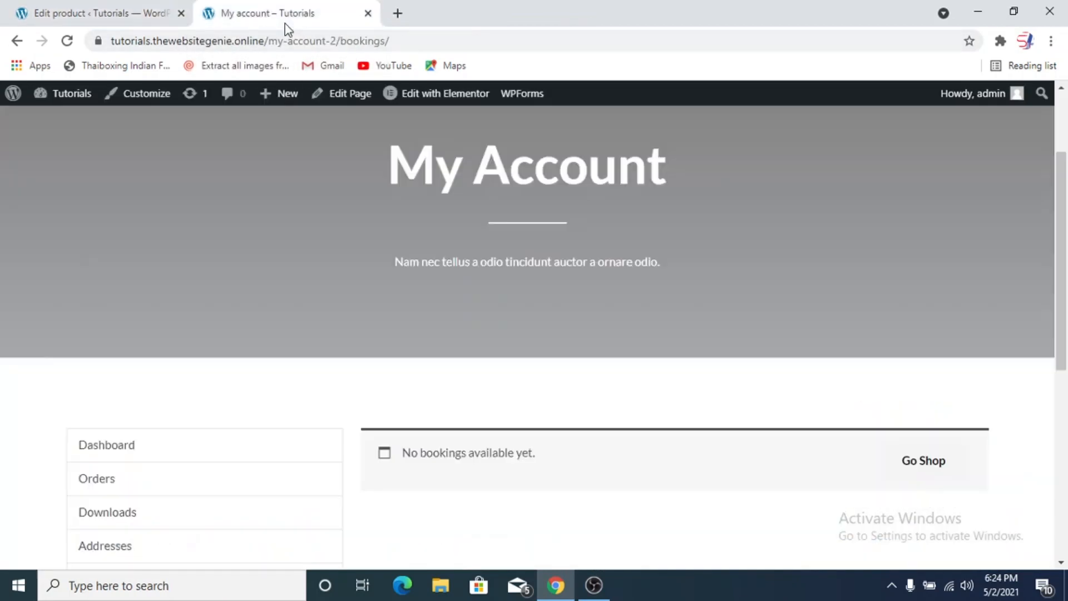
pyautogui.scroll(-2, 438, 333)
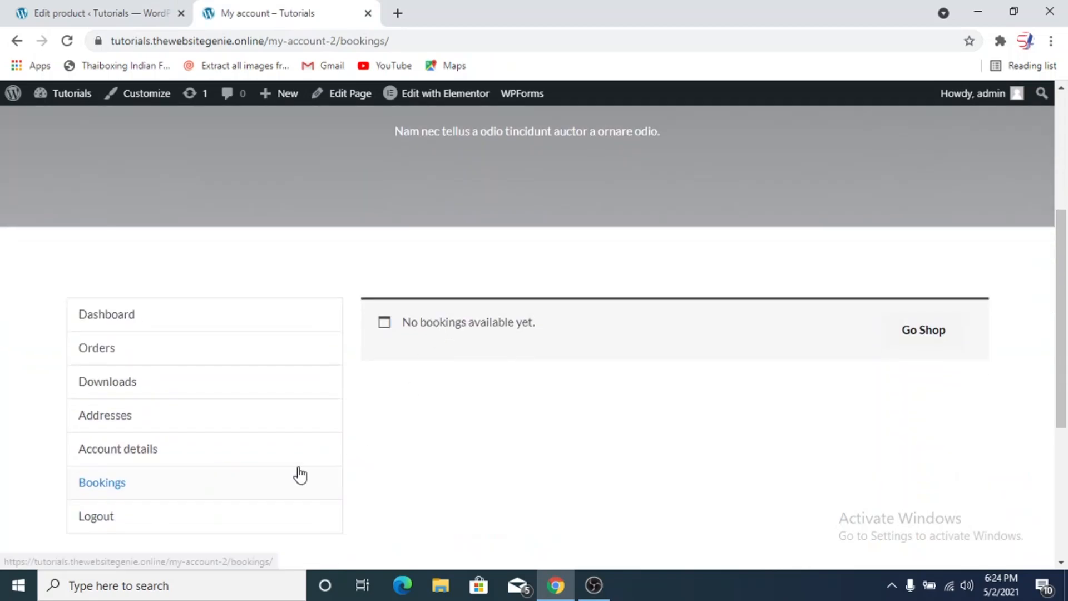
# Return to the product editor and review the bookable product's general settings.
pyautogui.click(141, 3)
pyautogui.scroll(-5, 453, 392)
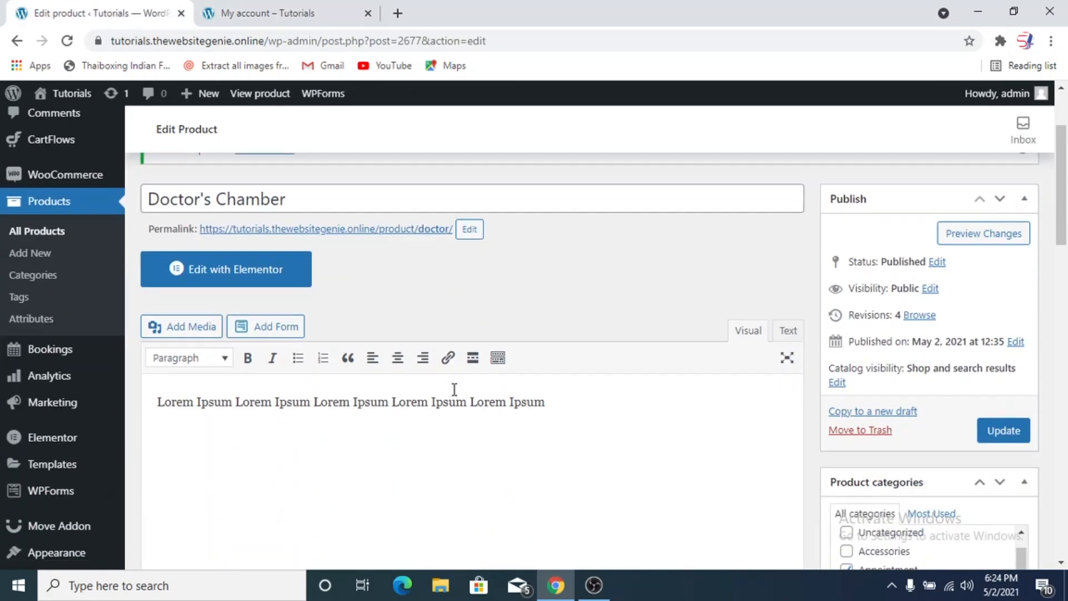
pyautogui.scroll(-2, 407, 400)
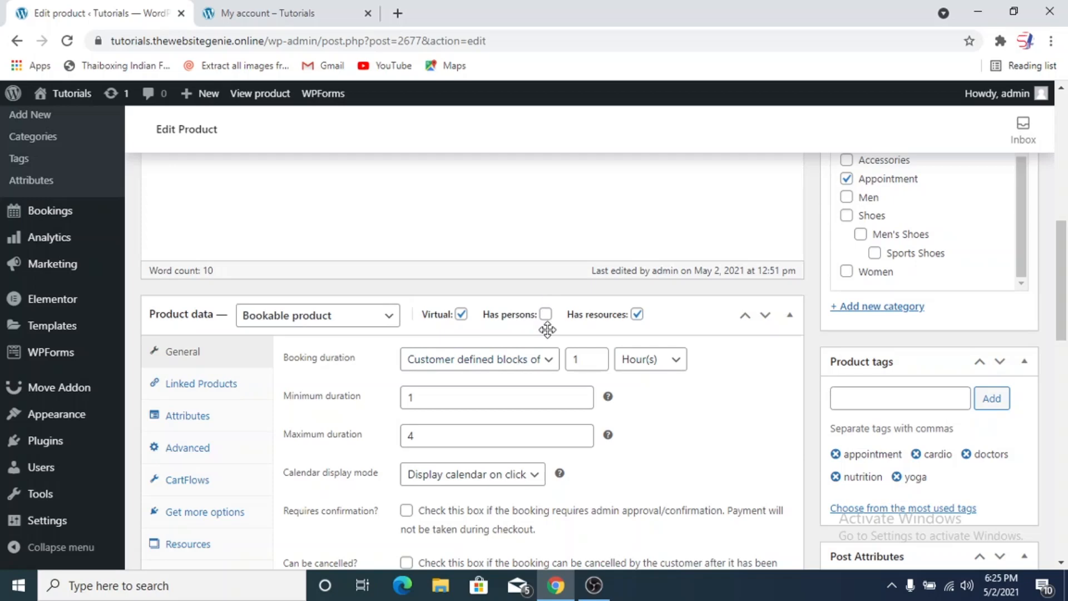
pyautogui.scroll(-5, 814, 457)
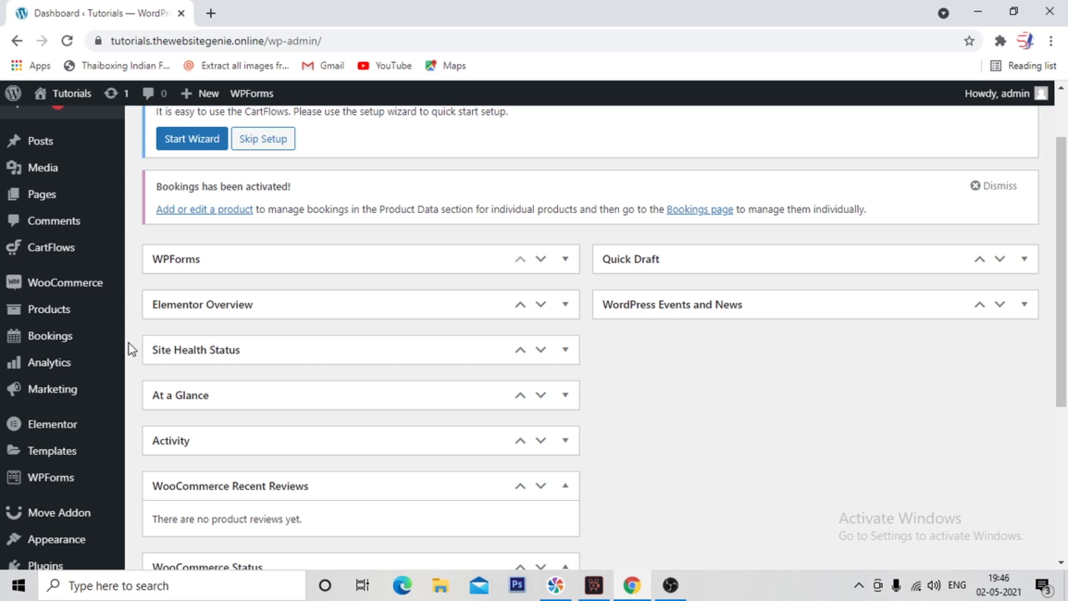
# View the list of all bookings, followed by the list of bookable resources.
pyautogui.moveTo(61, 343)
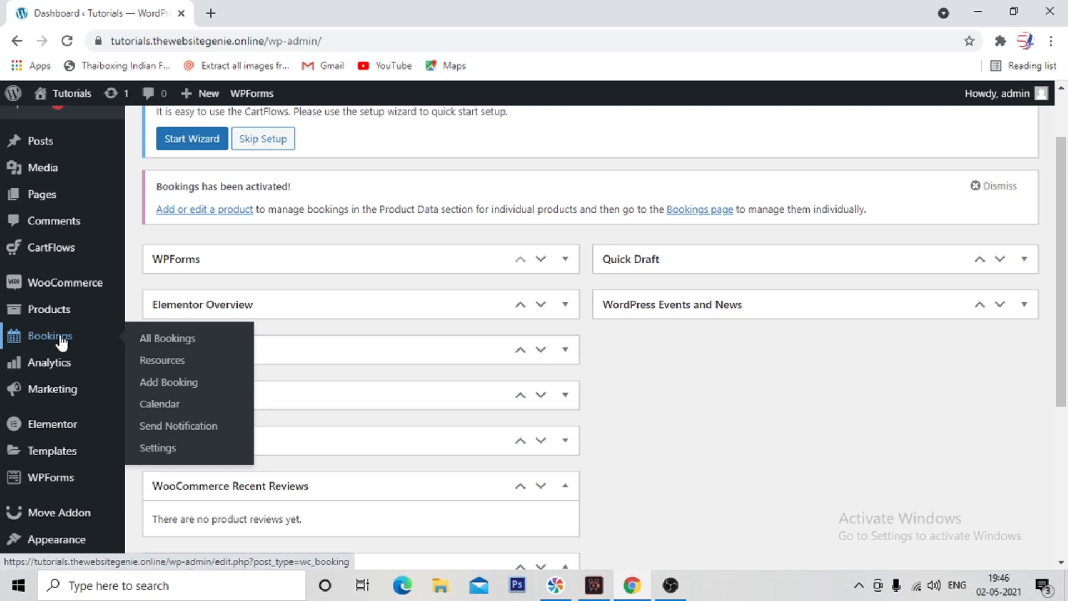
pyautogui.click(61, 341)
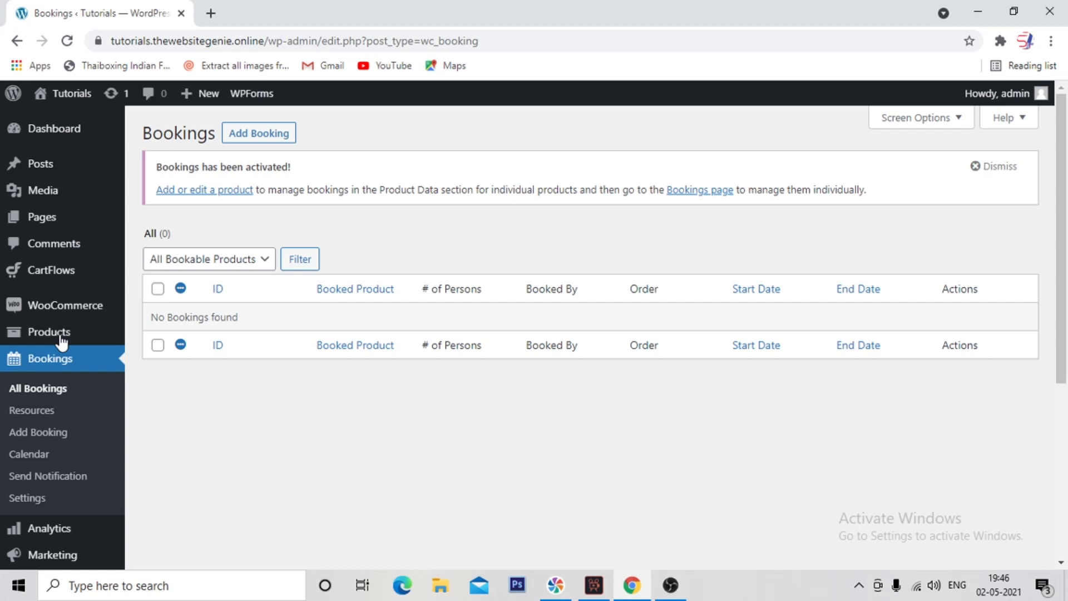
pyautogui.click(72, 413)
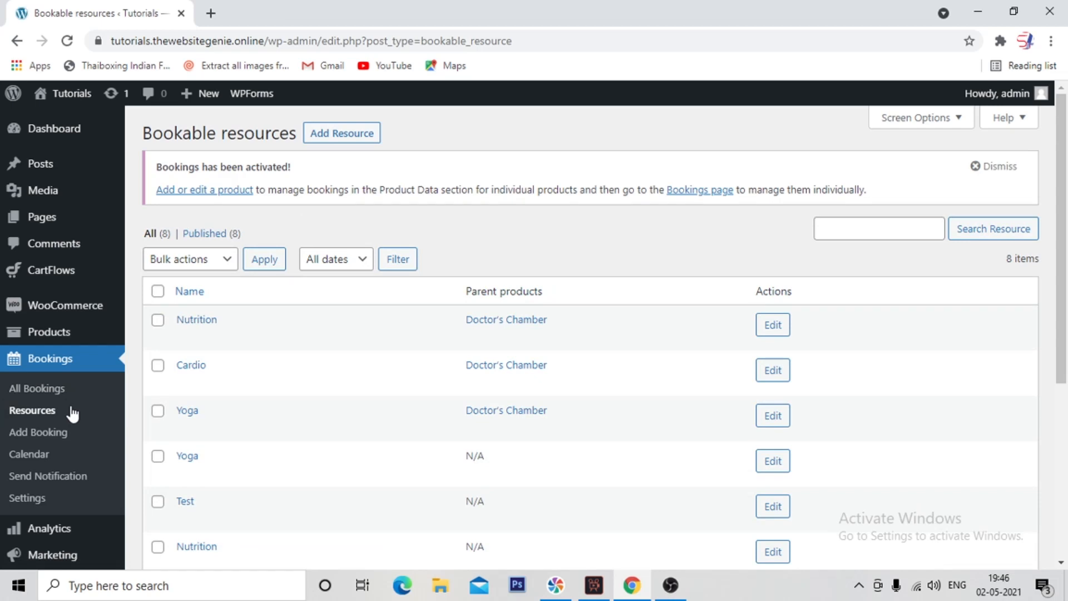
# Look through the full list of bookable resources and their parent products.
pyautogui.scroll(-4, 256, 465)
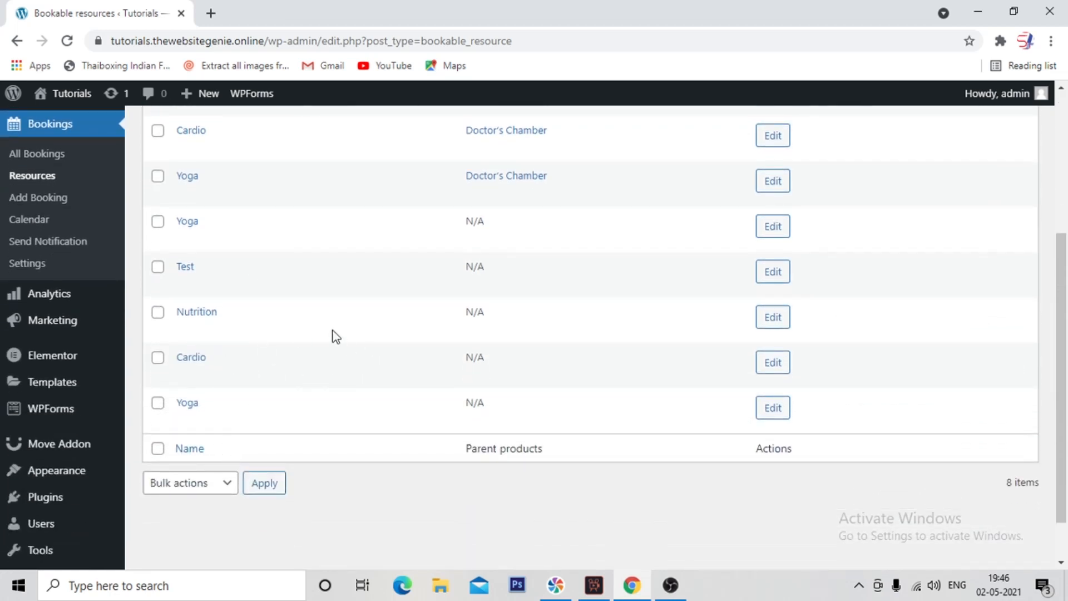
pyautogui.scroll(3, 345, 337)
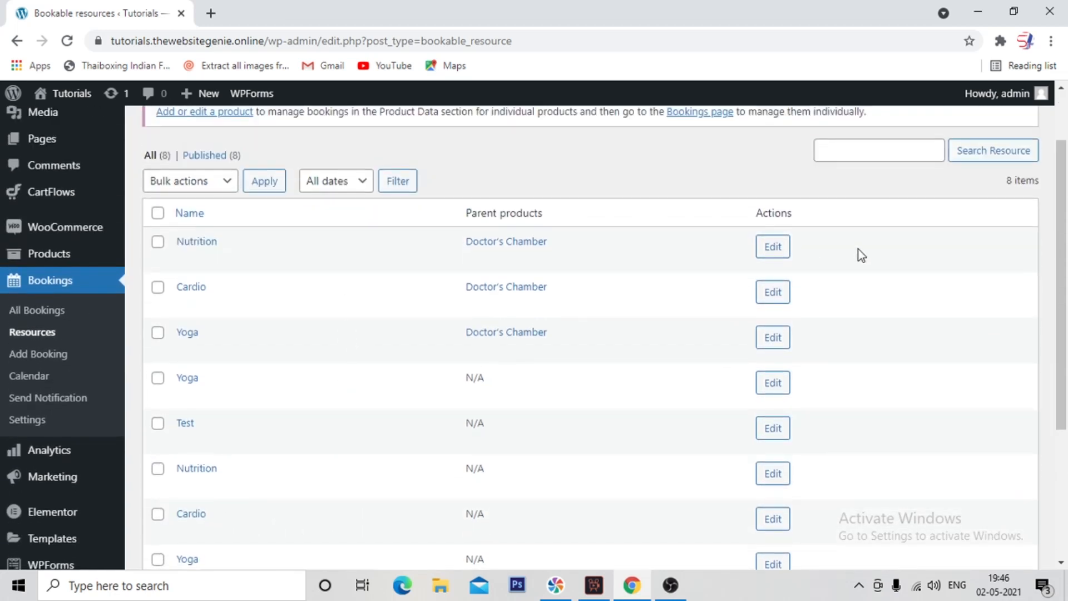
# Open the form for adding a booking, choose Doctor's Chamber (#2677) as the bookable product, and check the customer selector.
pyautogui.click(47, 366)
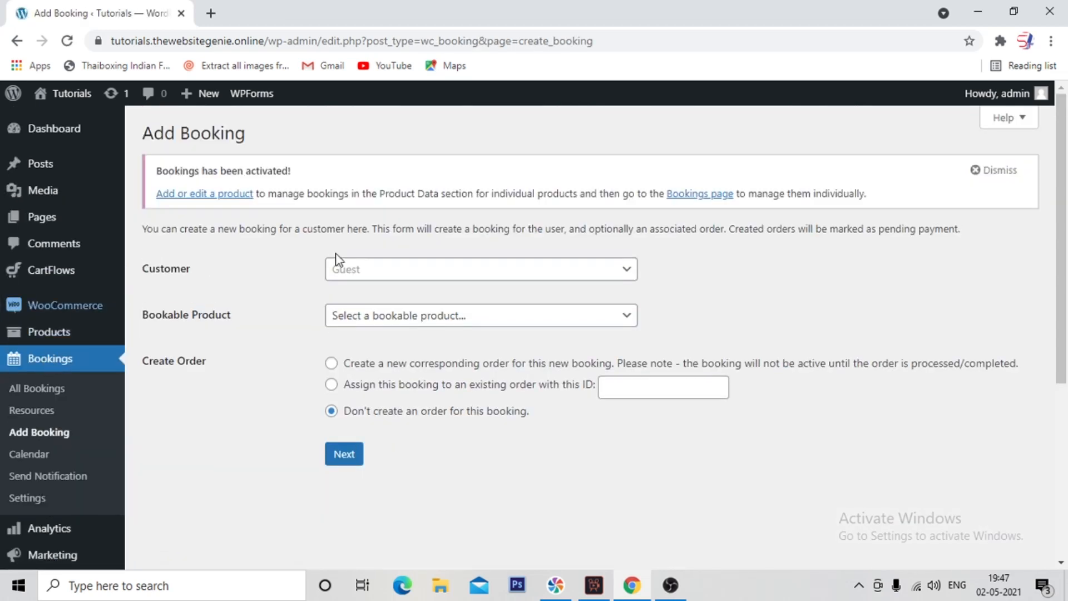
pyautogui.click(484, 317)
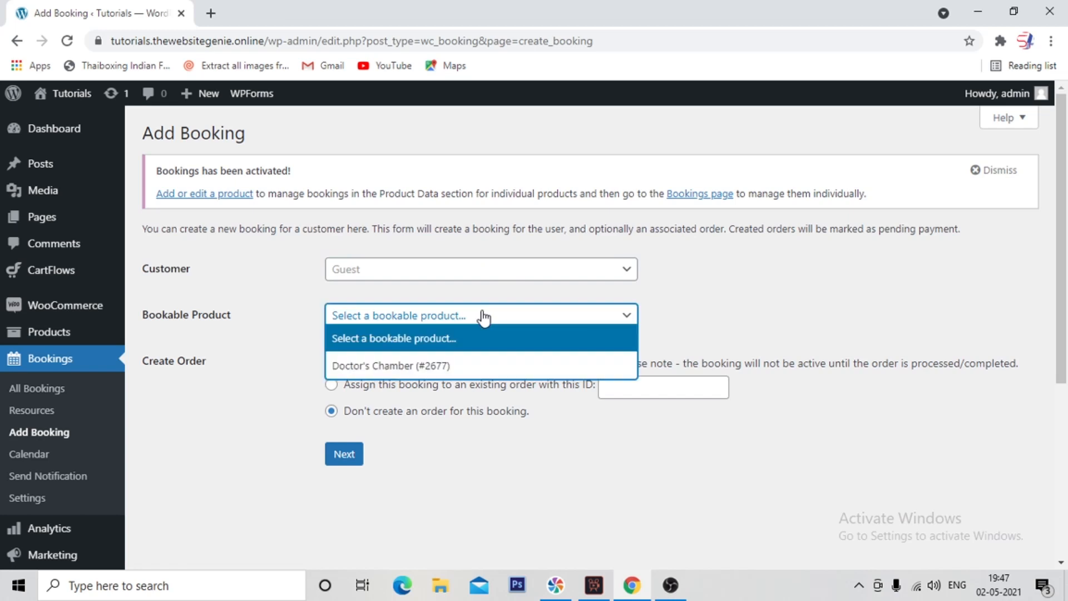
pyautogui.click(412, 366)
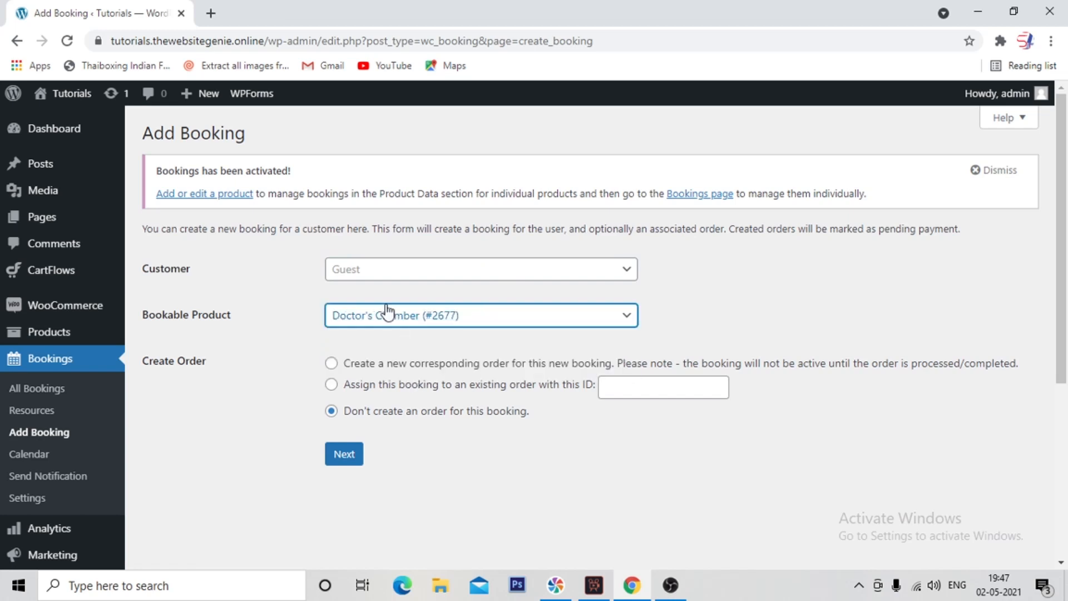
pyautogui.click(386, 272)
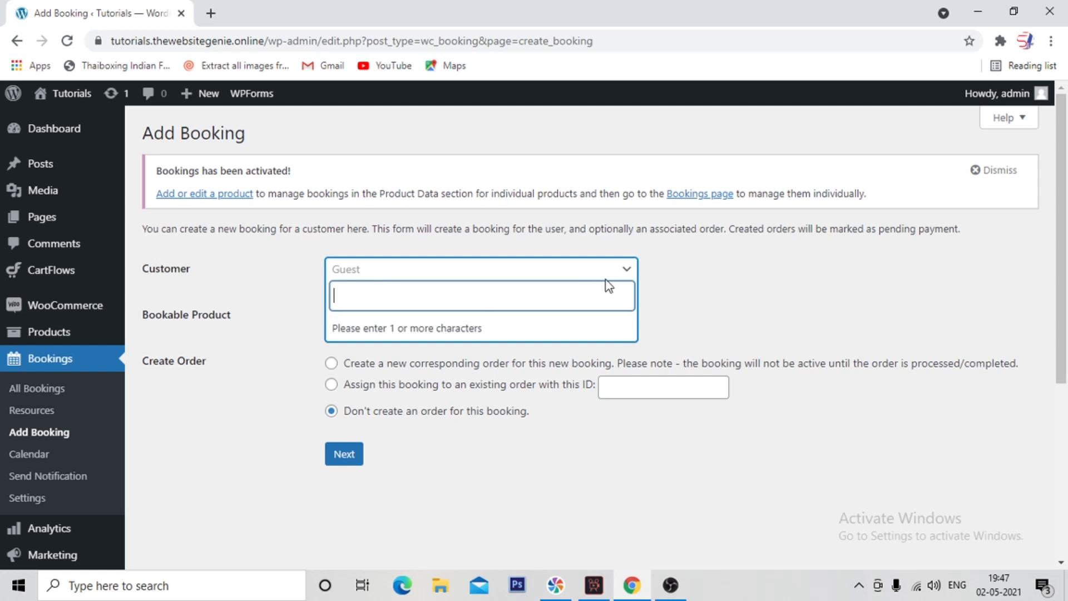
pyautogui.click(627, 273)
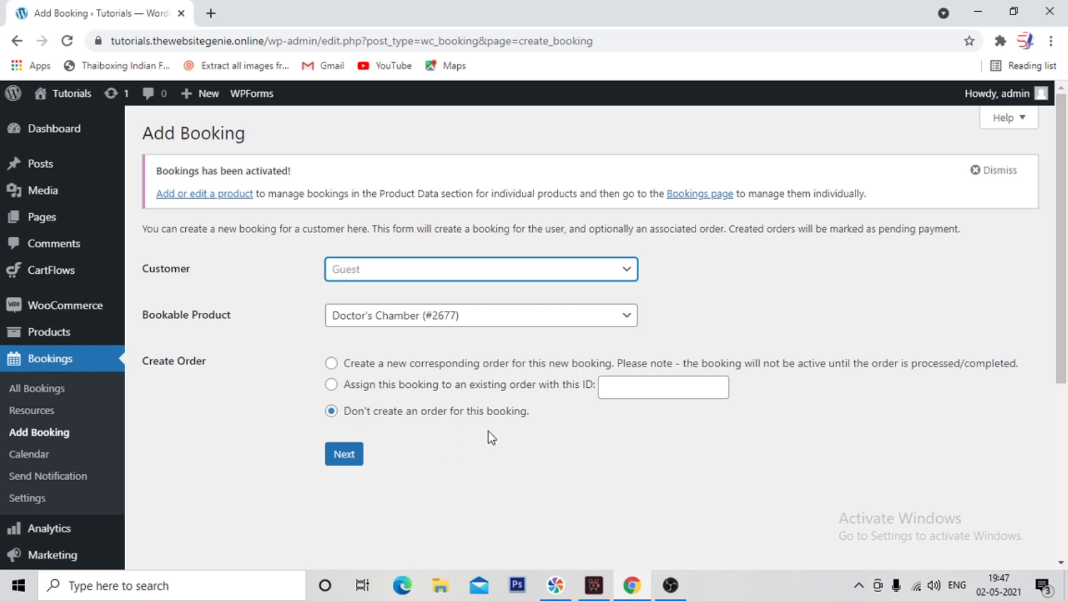
# View the WooCommerce orders in a separate tab, close it, and open the bookings calendar in a new tab.
pyautogui.moveTo(91, 312)
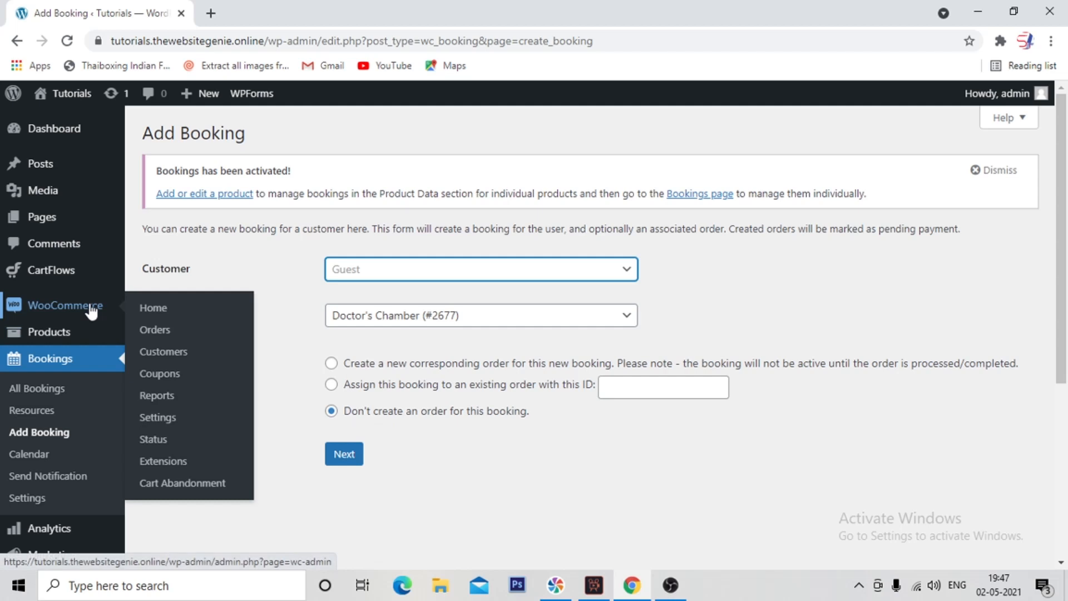
pyautogui.rightClick(184, 334)
pyautogui.click(239, 343)
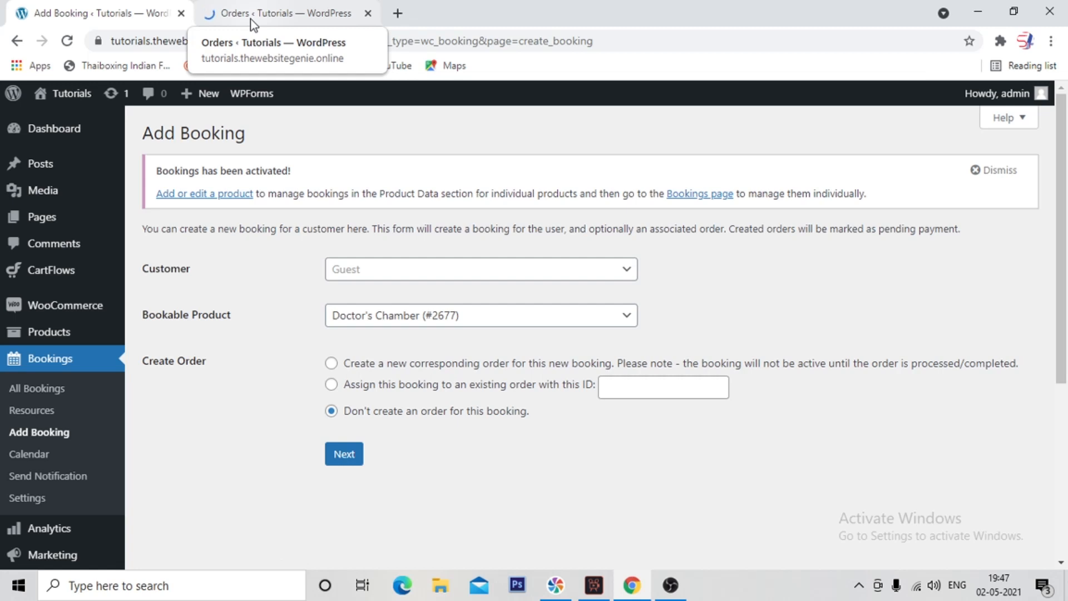
pyautogui.click(250, 19)
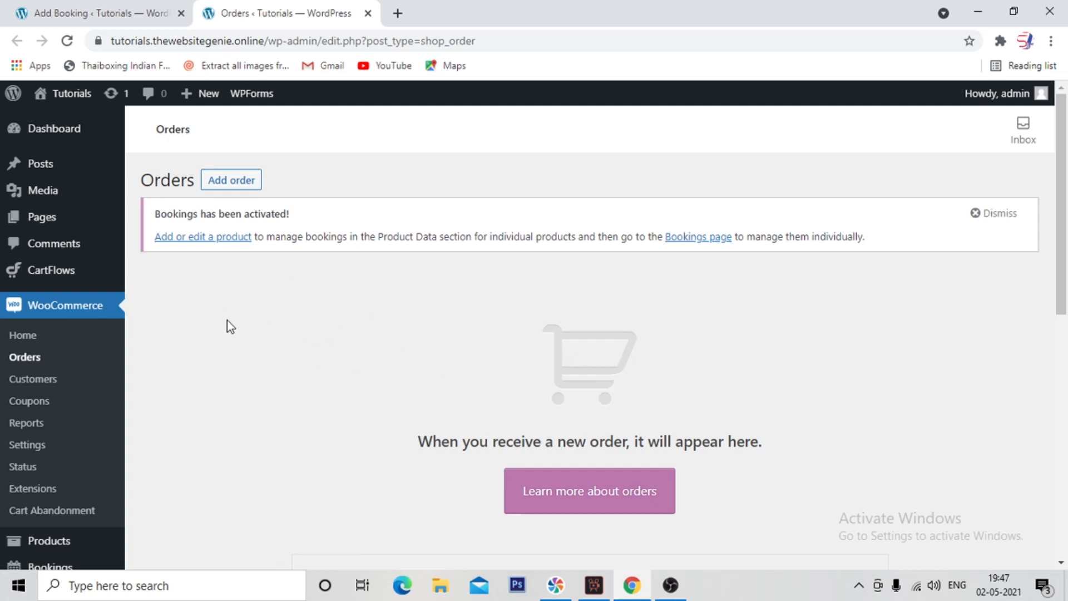
pyautogui.click(367, 13)
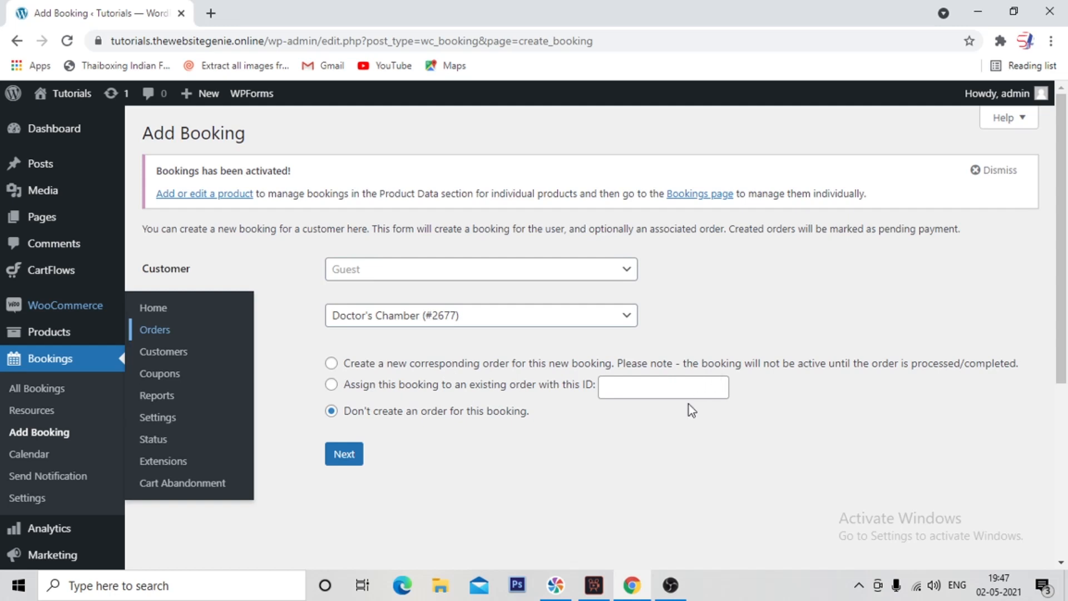
pyautogui.rightClick(64, 454)
pyautogui.click(152, 305)
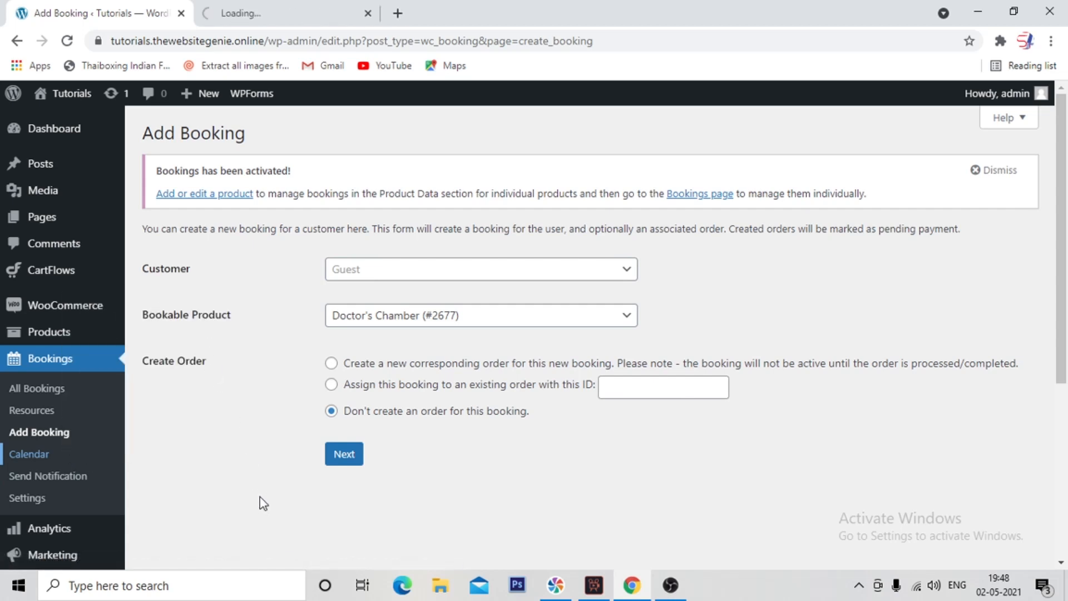
# Open the booking notification form and choose Doctor's Chamber as the booking product.
pyautogui.click(79, 479)
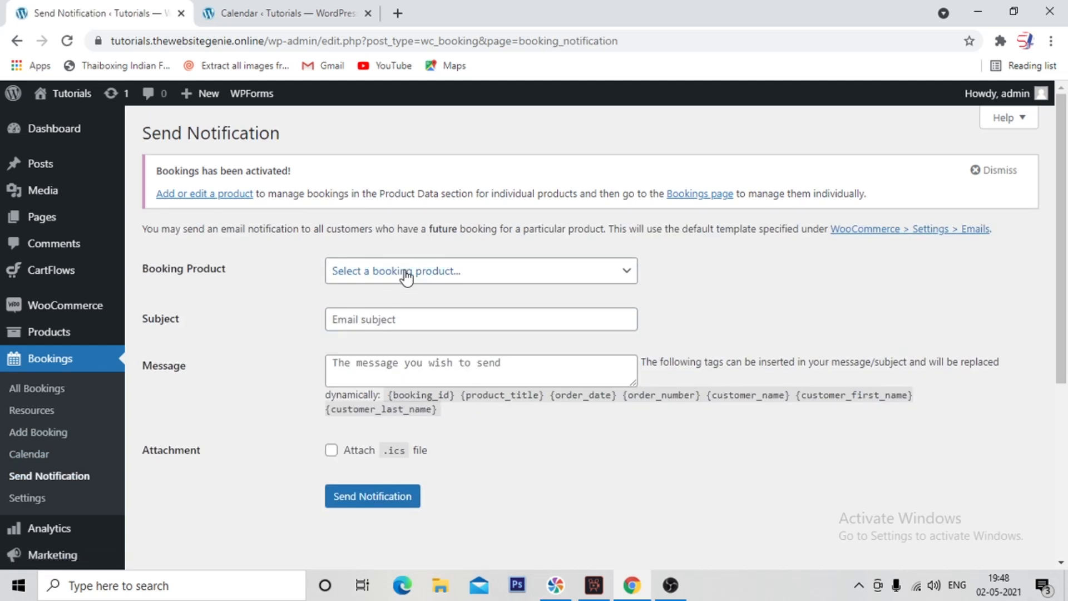
pyautogui.click(406, 273)
pyautogui.click(405, 309)
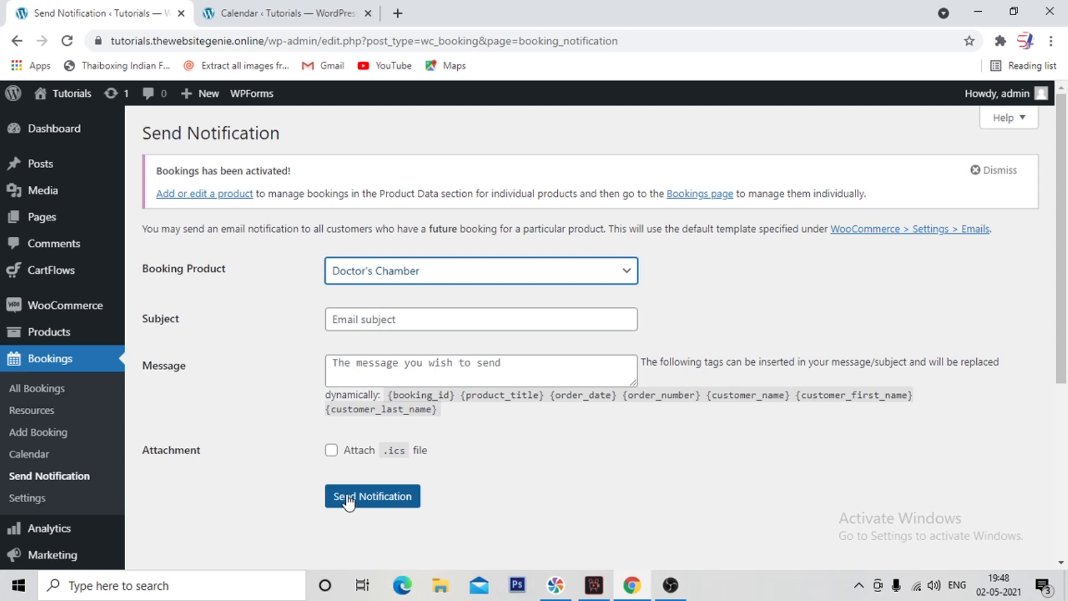
# Review the Bookings settings for store availability, calendar connection and timezones, ending on store availability.
pyautogui.click(63, 502)
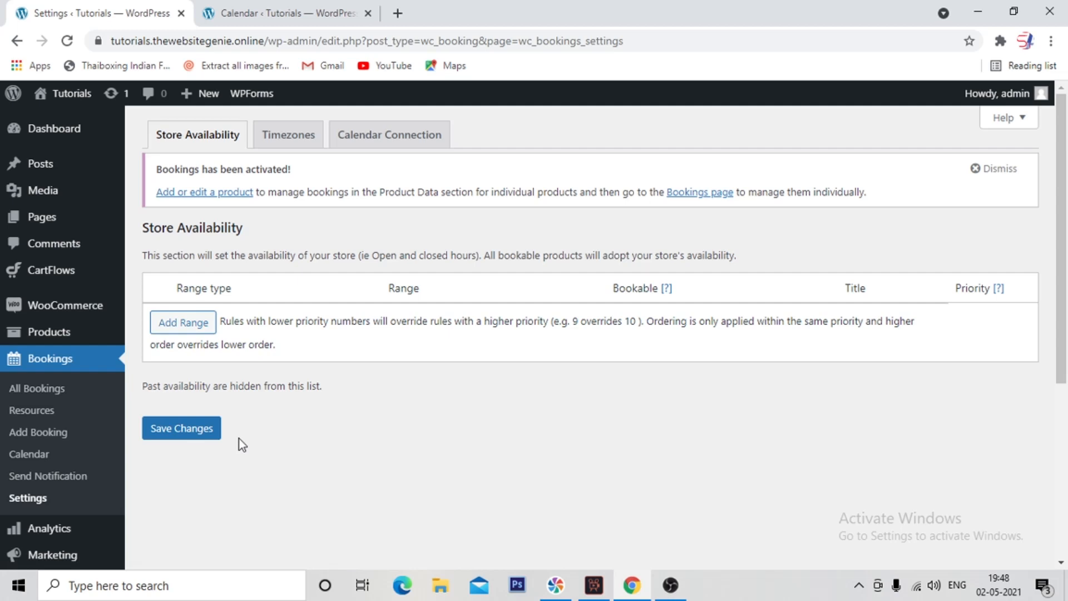
pyautogui.click(365, 134)
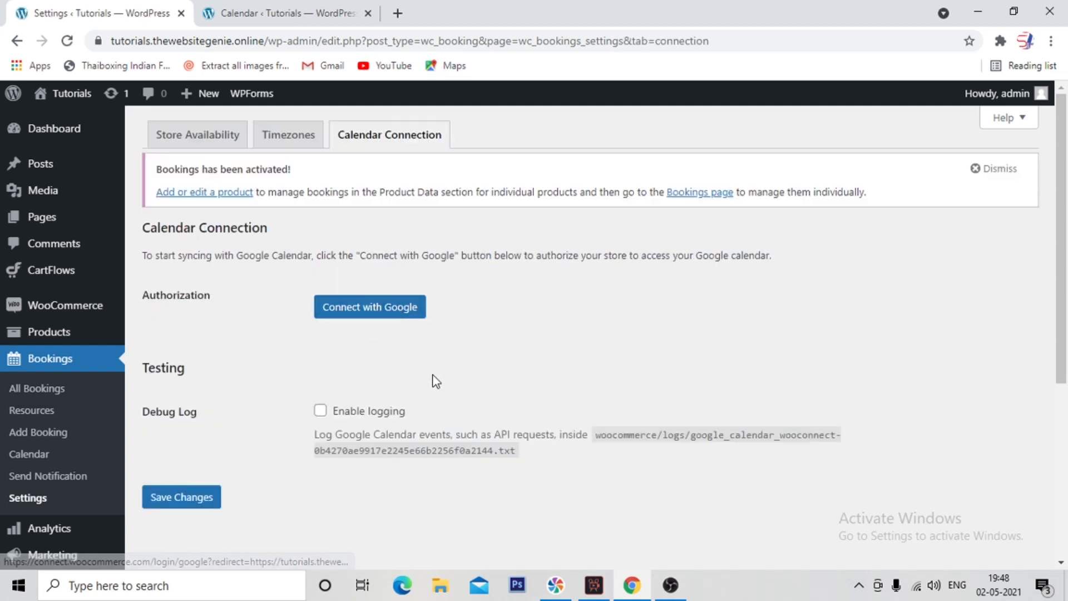
pyautogui.click(296, 135)
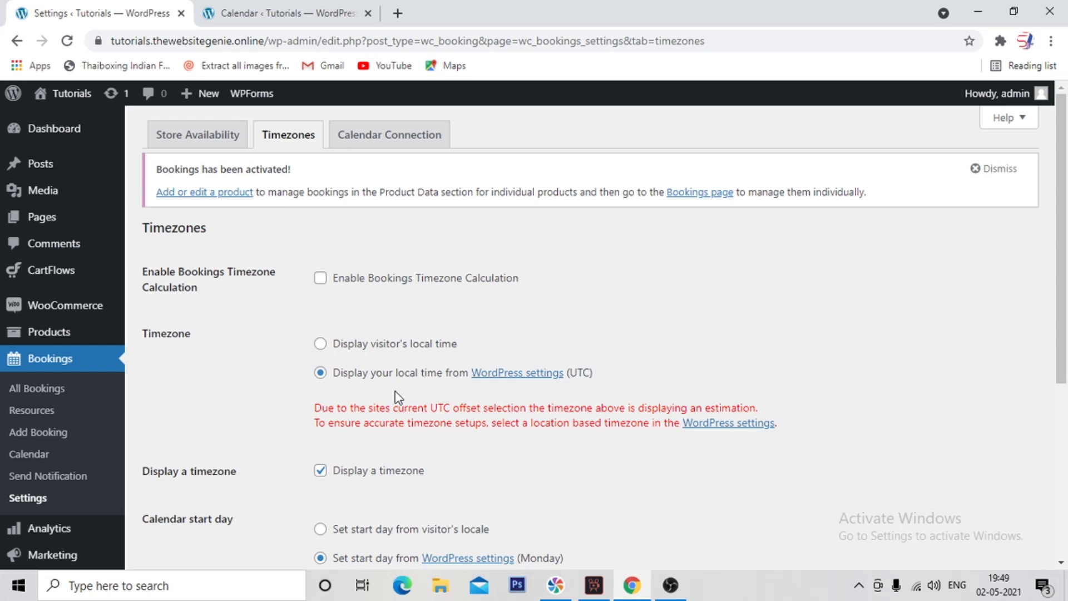
pyautogui.scroll(-4, 274, 399)
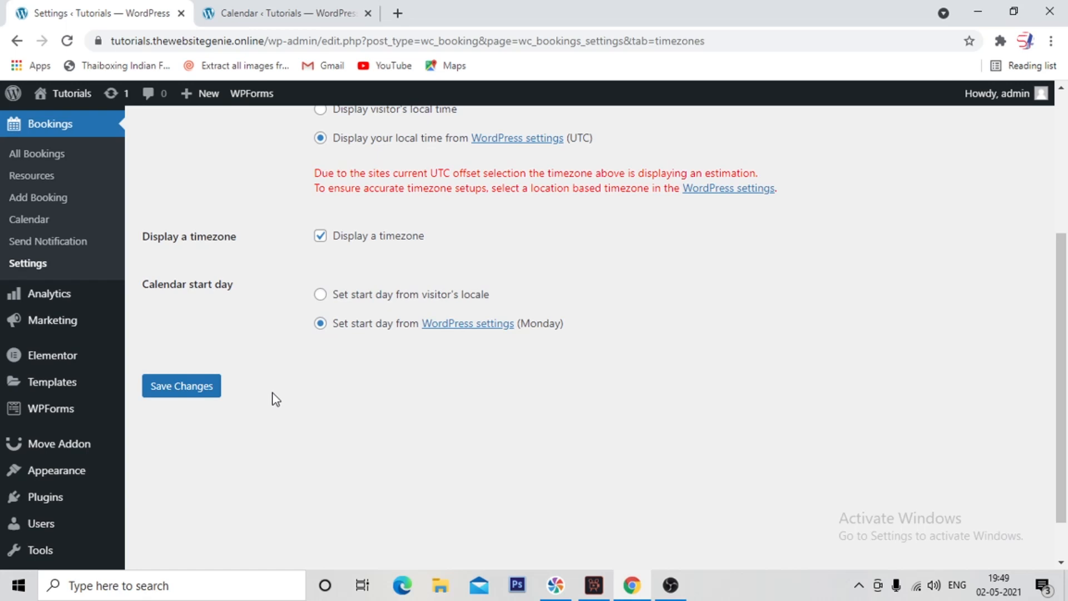
pyautogui.scroll(3, 274, 399)
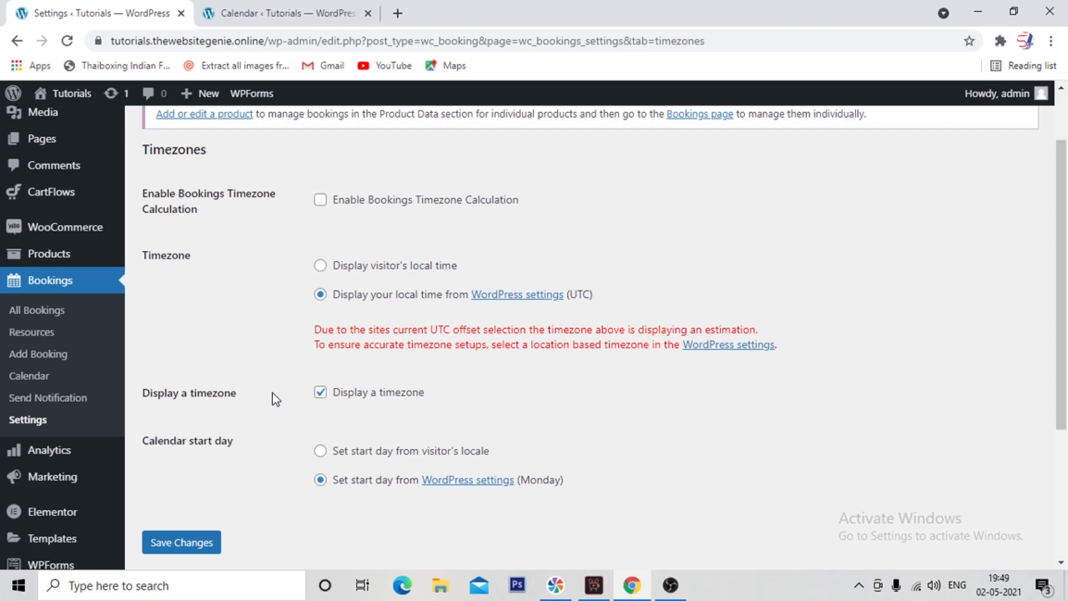
pyautogui.scroll(2, 273, 399)
pyautogui.click(183, 136)
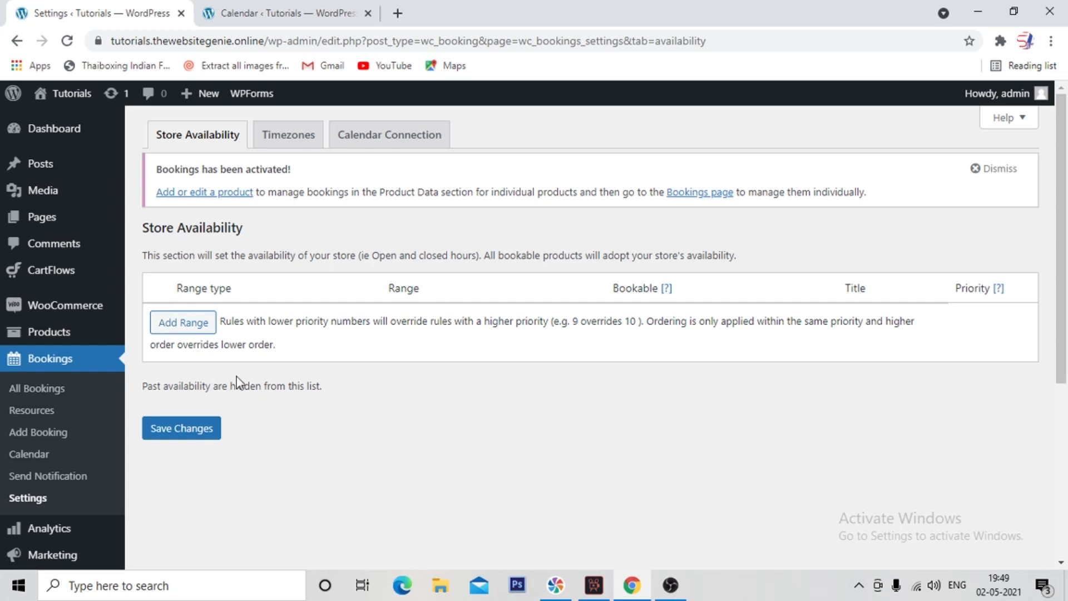
# View the bookings calendar by day, advance it to May 03, 2021, and close the calendar page.
pyautogui.click(318, 16)
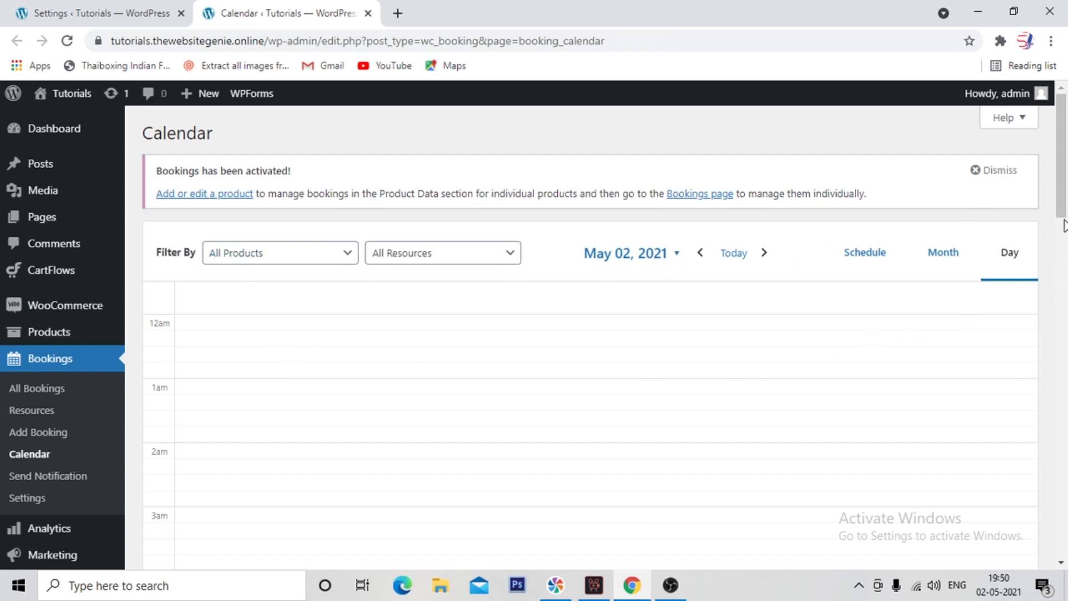
pyautogui.moveTo(1065, 226); pyautogui.dragTo(1067, 368)
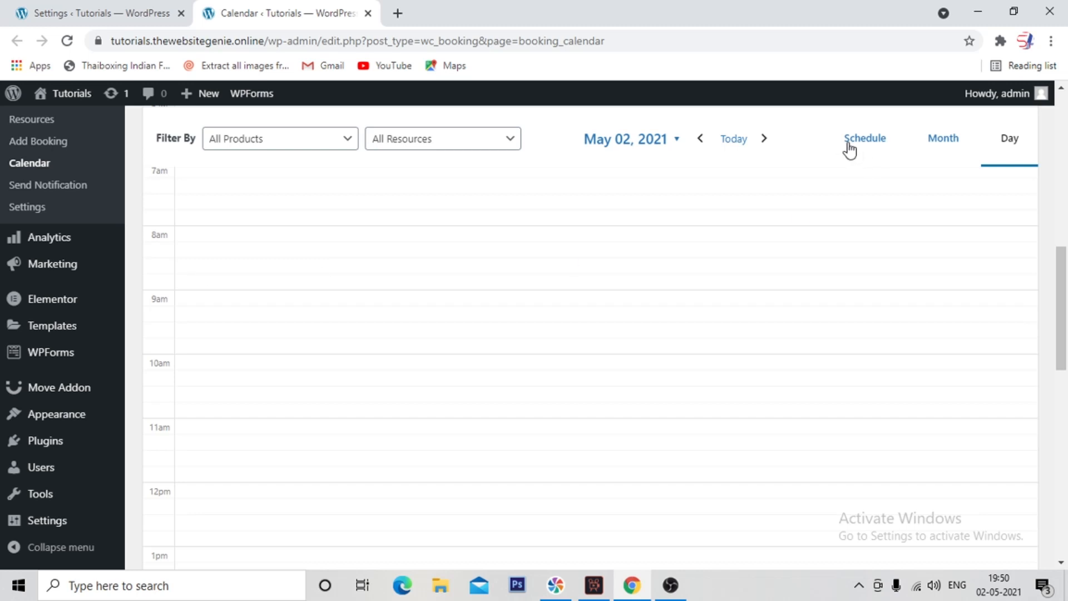
pyautogui.click(764, 140)
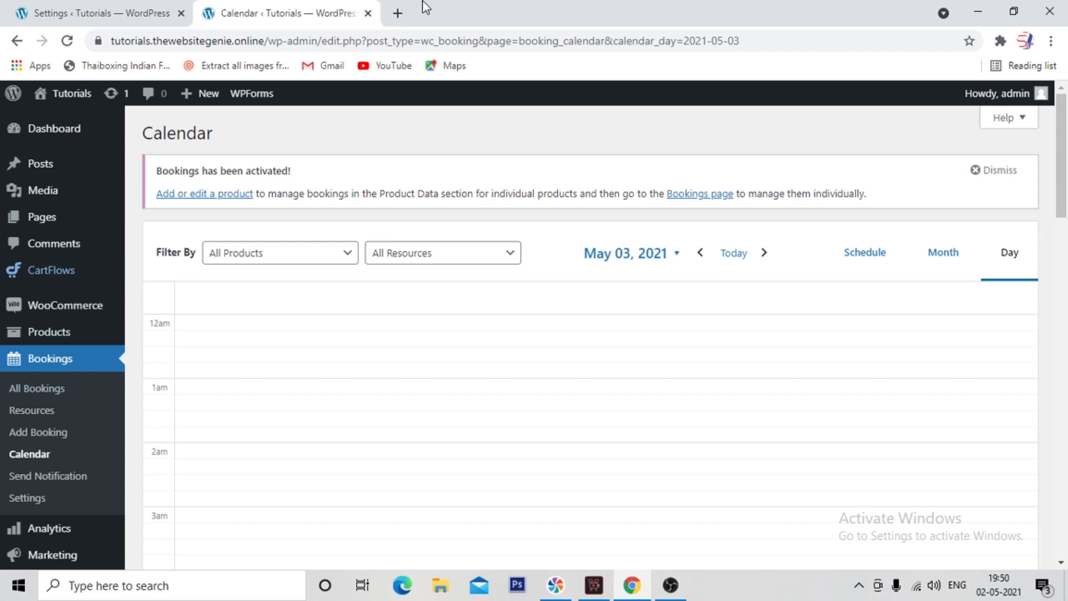
pyautogui.click(368, 14)
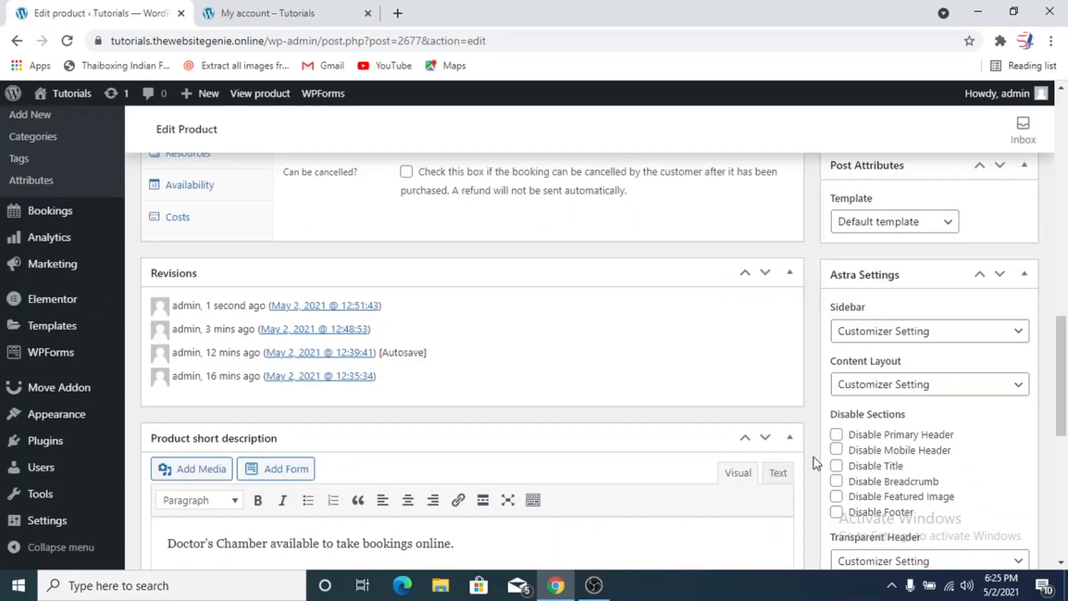
# Look over the Doctor's Chamber product's short description, reviews and product image in the product editor.
pyautogui.scroll(-3, 817, 462)
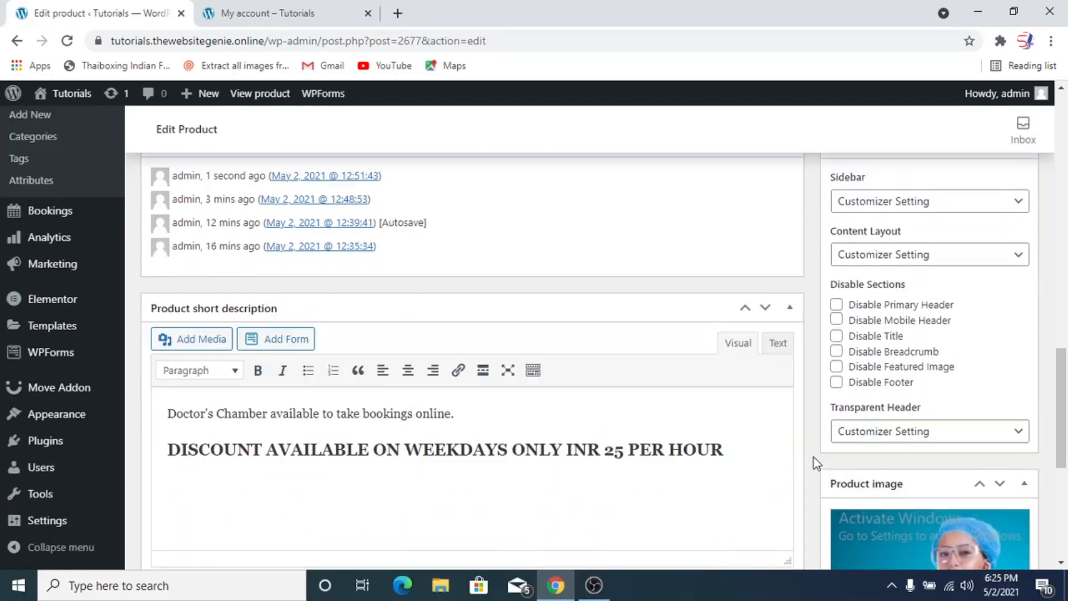
pyautogui.scroll(-4, 814, 462)
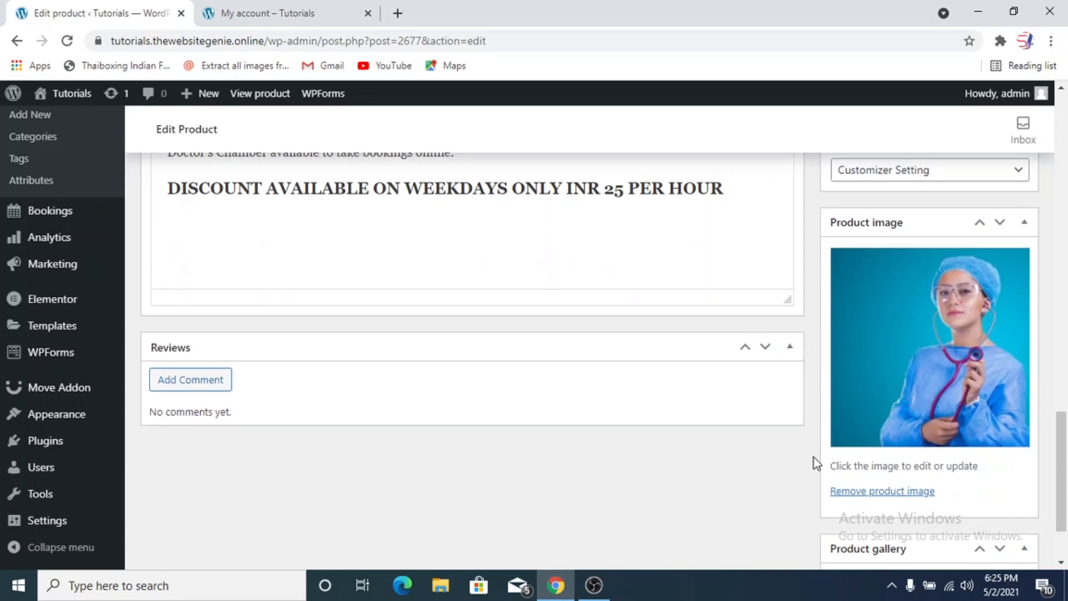
pyautogui.scroll(4, 814, 459)
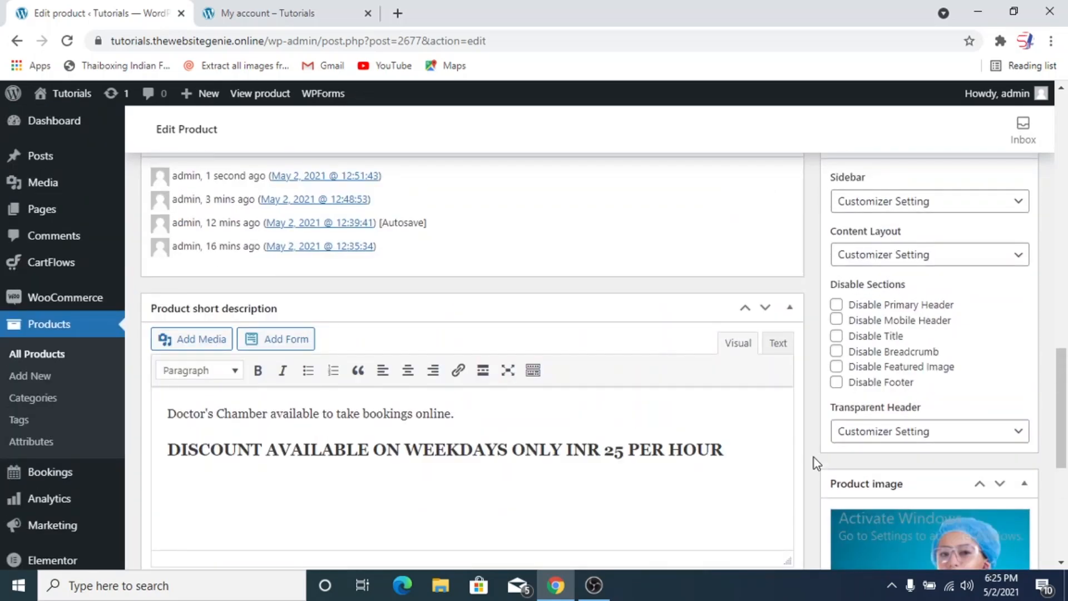